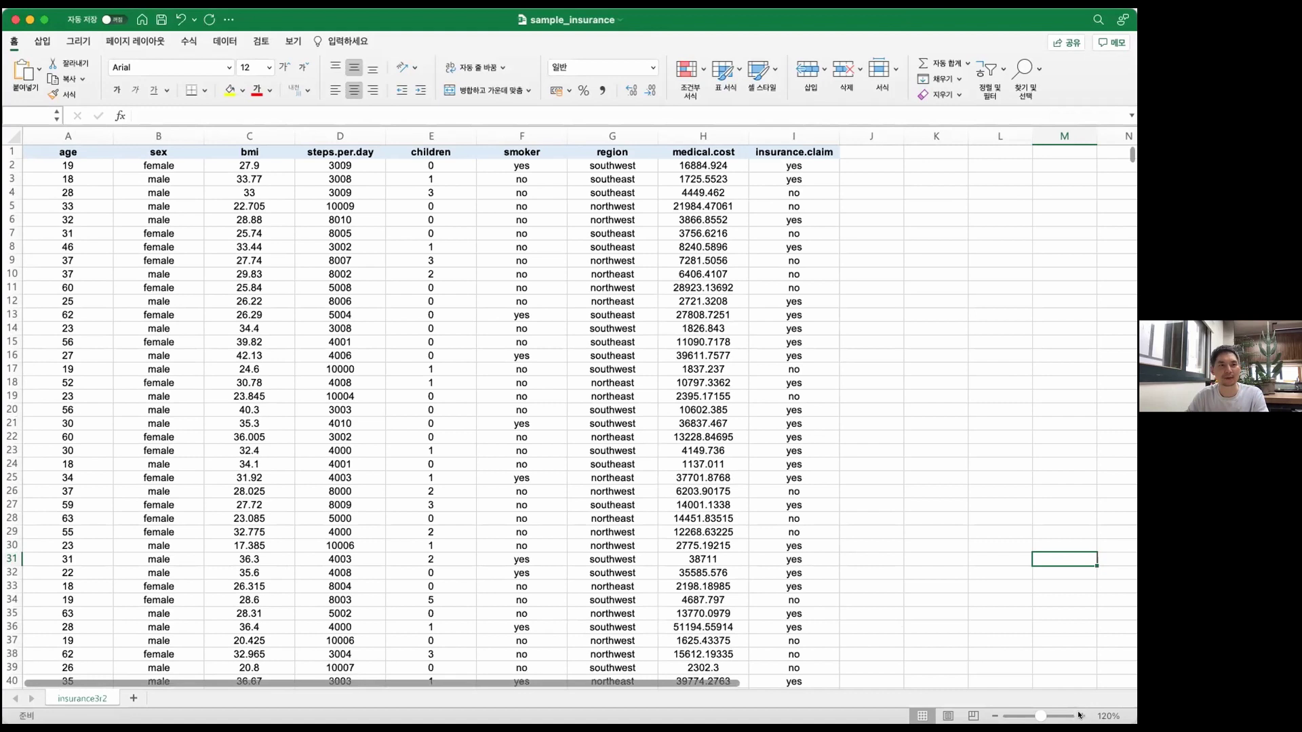
Enlarge the sheet to 150% and go through the column headers one by one from age to insurance.claim.
left_click(1082, 716)
left_click(1082, 716)
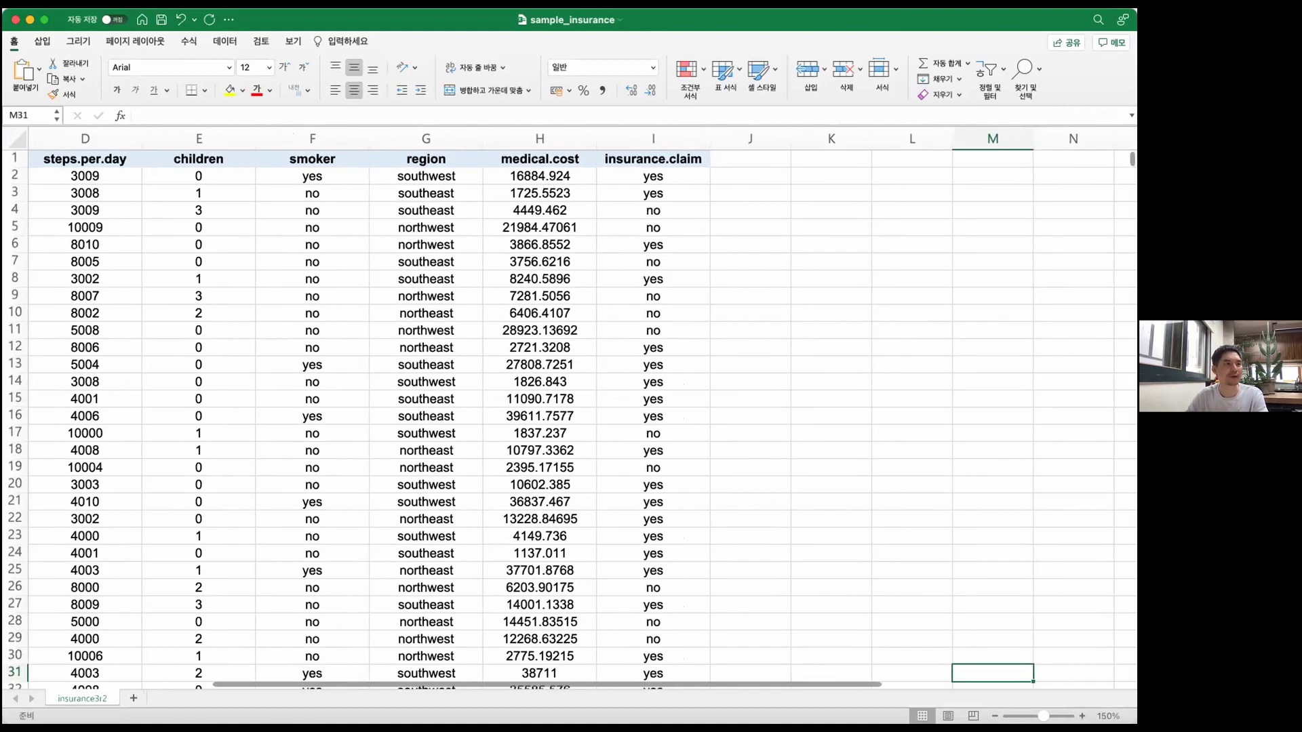
scroll(668, 534, "left", 4)
scroll(620, 479, "left", 4)
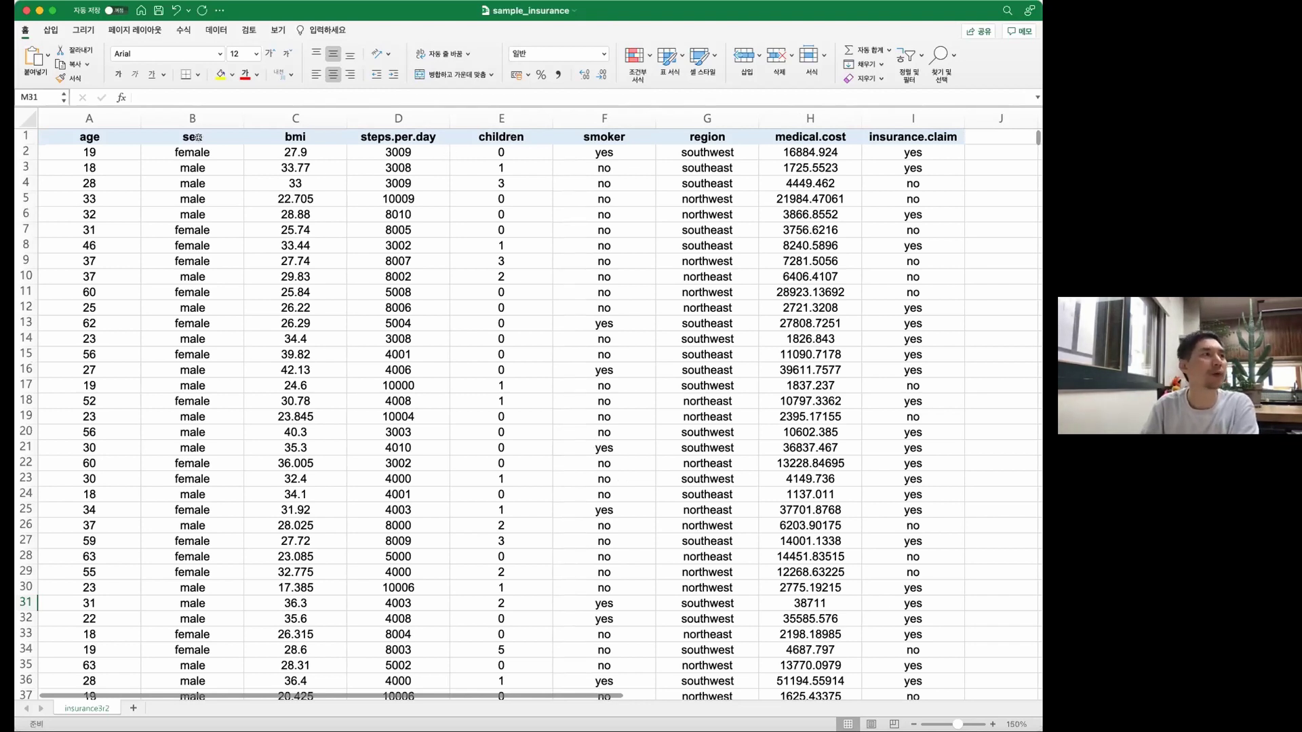
left_click(107, 136)
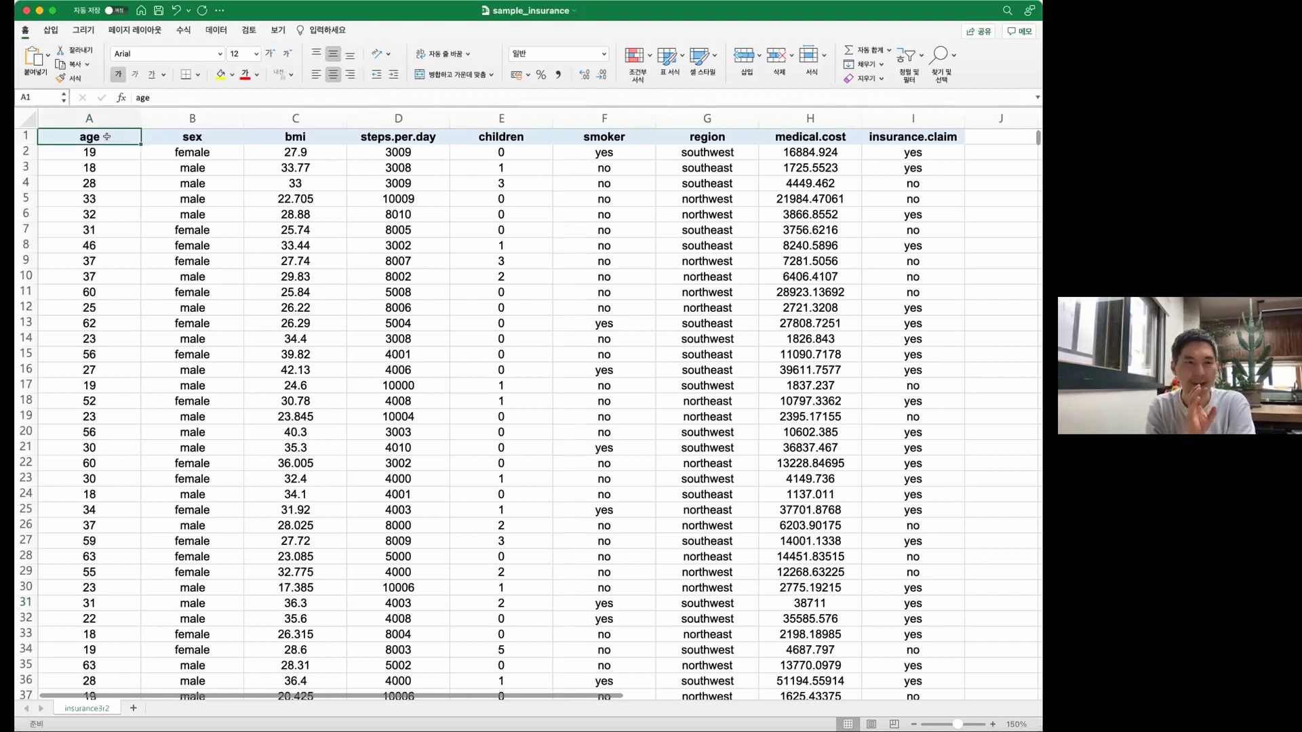
key("Right")
key("Right")
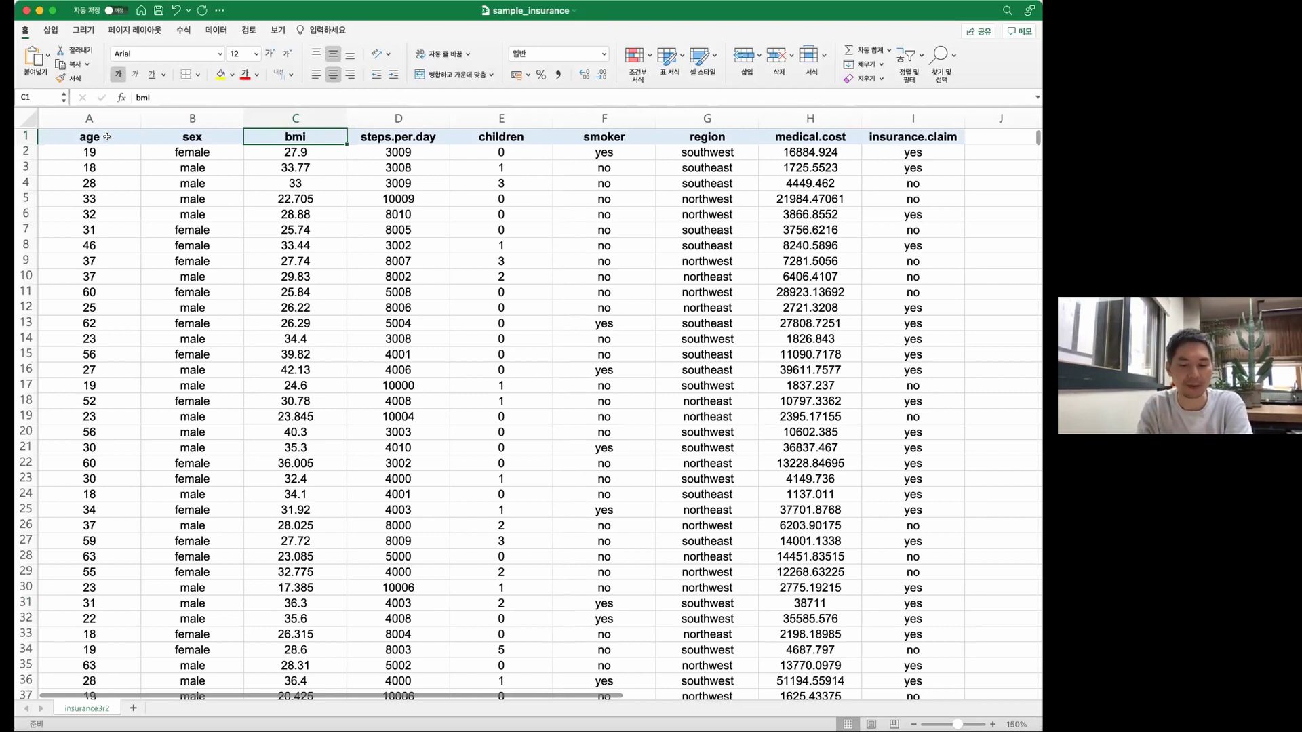
key("Right")
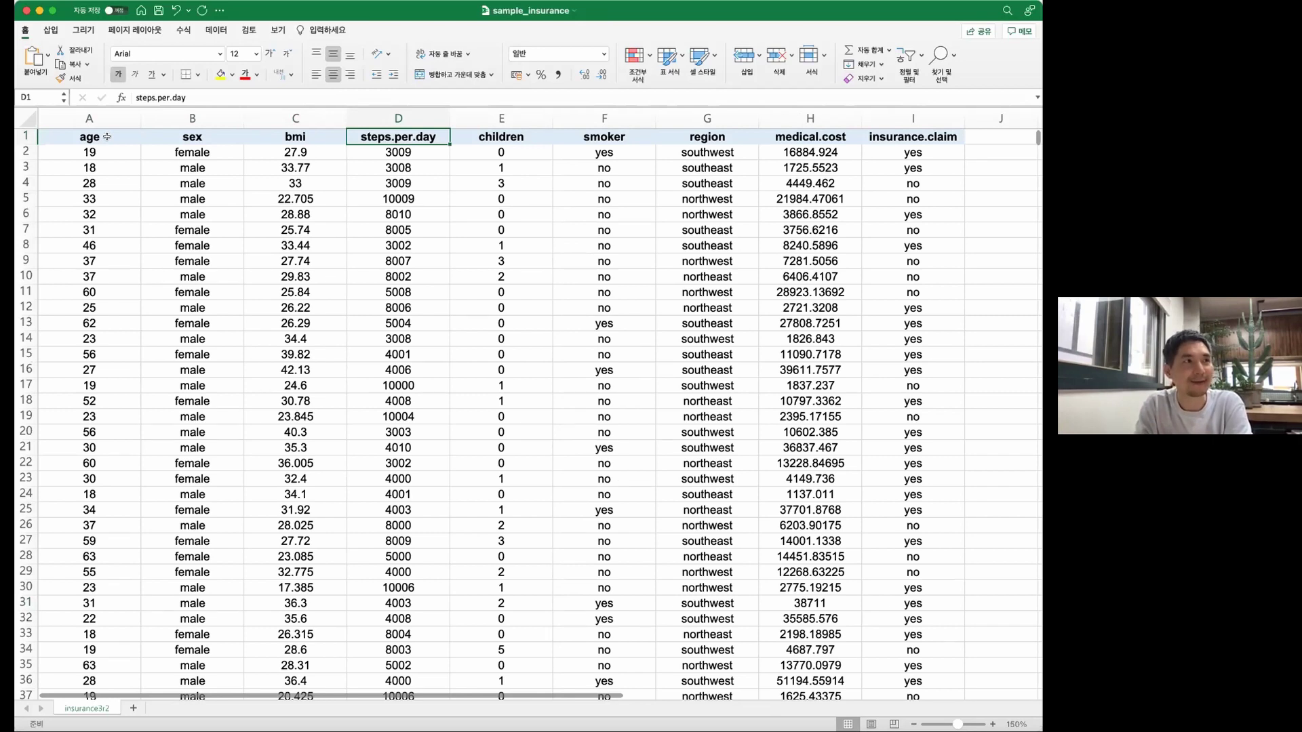
key("Right")
key("Right")
key("Right")
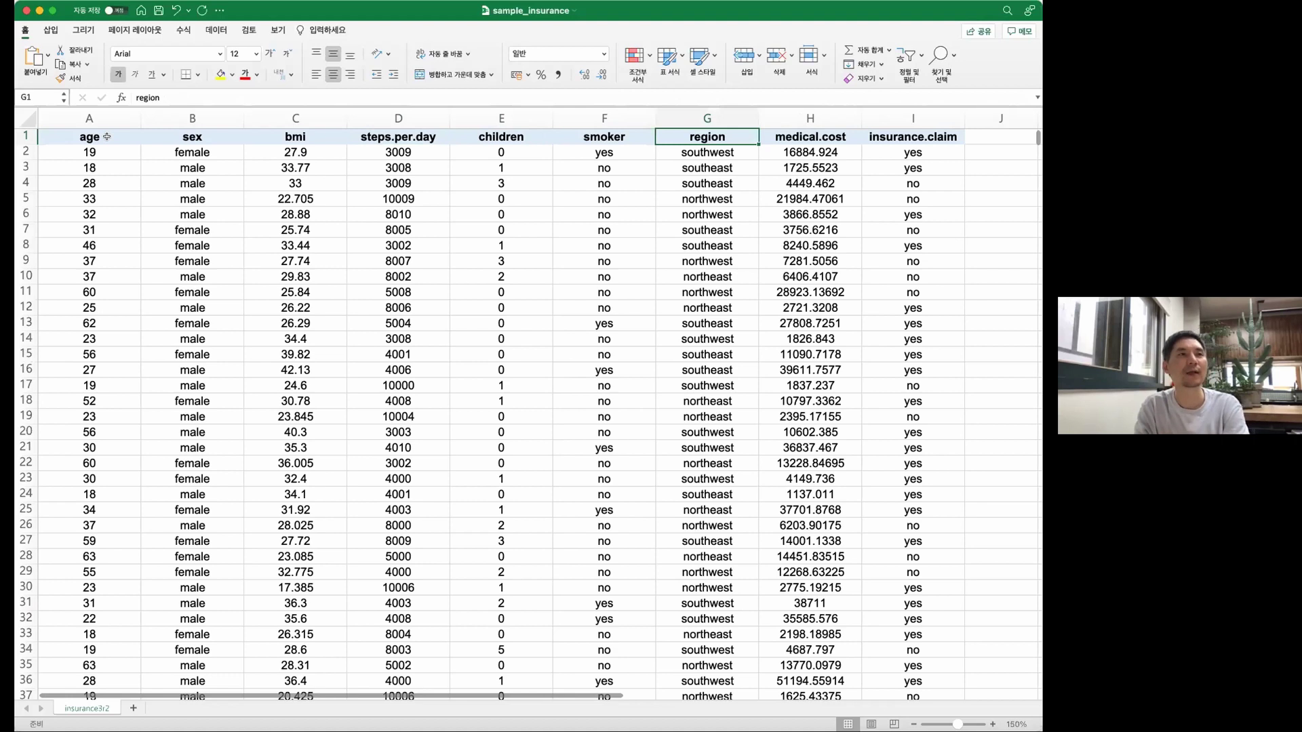
key("Right")
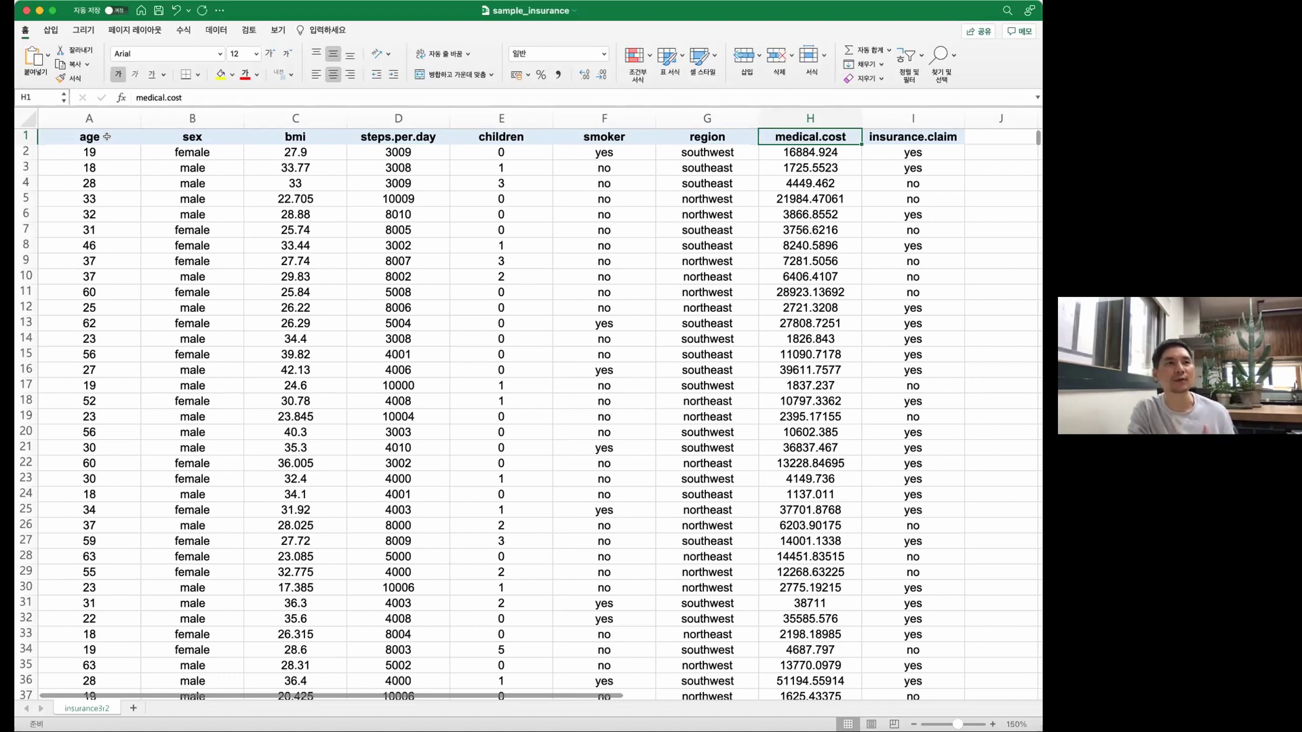
key("Right")
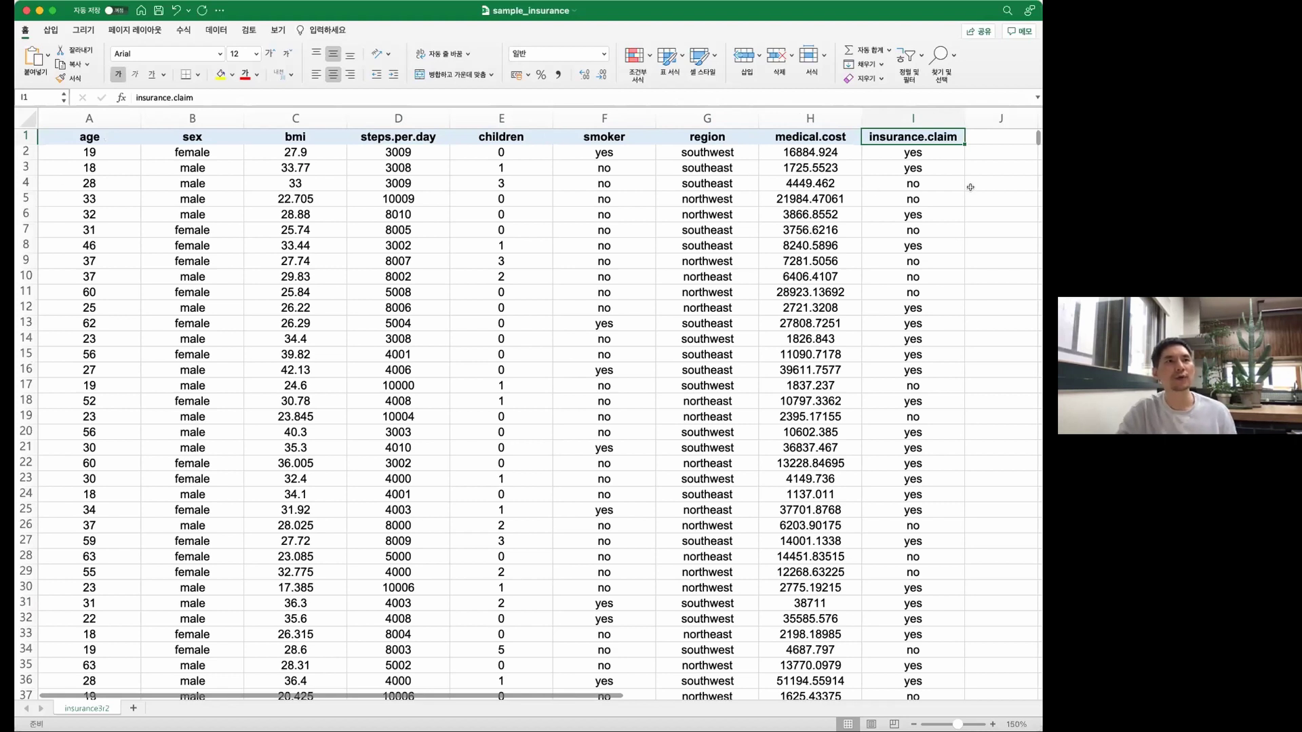
Examine the medical.cost and insurance.claim values of the records in rows 4 and 5.
left_click(929, 180)
left_click(809, 183)
left_click(811, 198)
left_click(904, 199)
key("shift+Down")
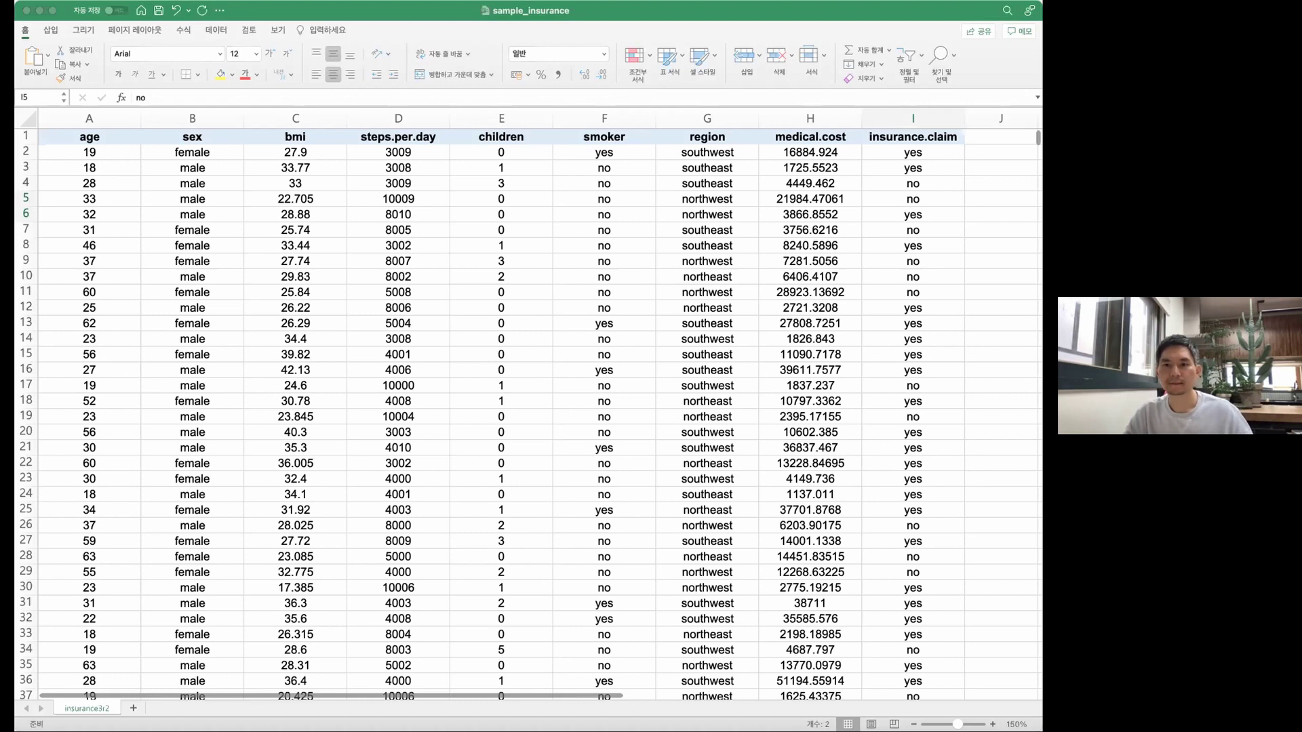
Switch to the HeartCount website in the browser, close the 2021 Q4 goal tab, and log in with the prefilled account.
key("super+Tab")
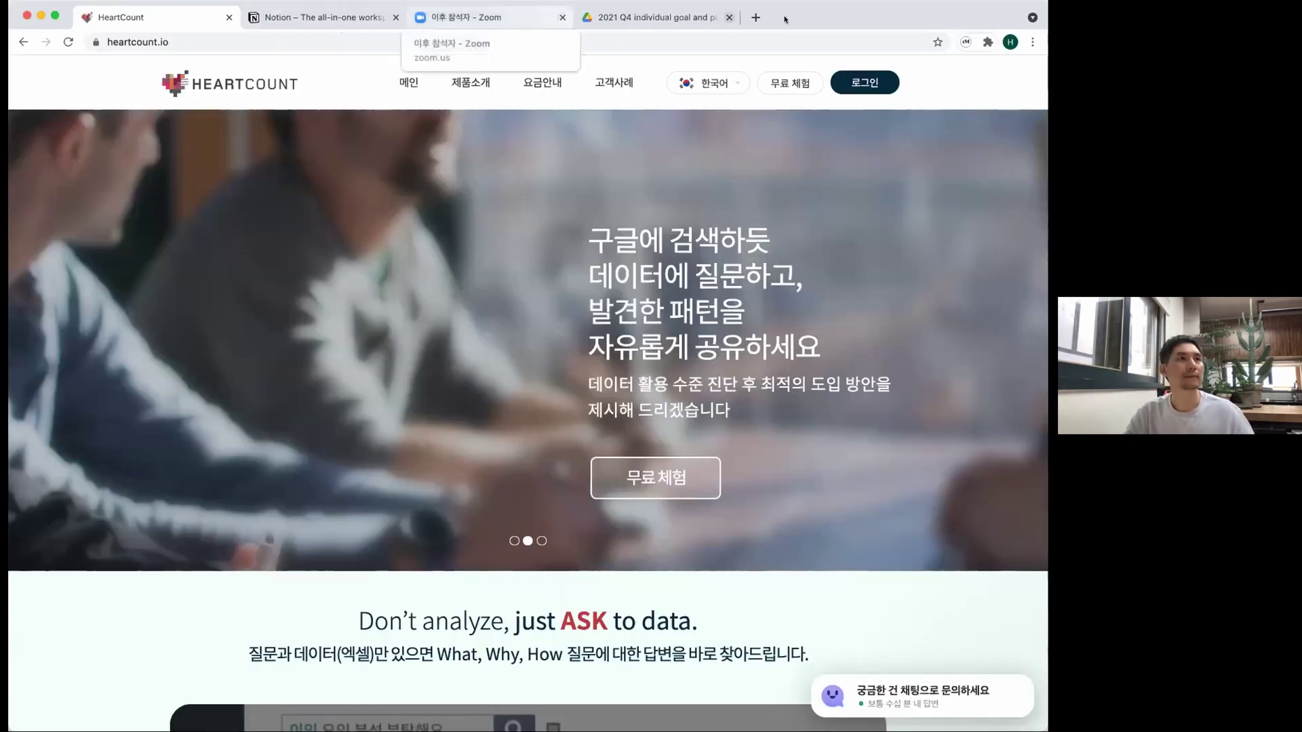
left_click(728, 17)
left_click(867, 80)
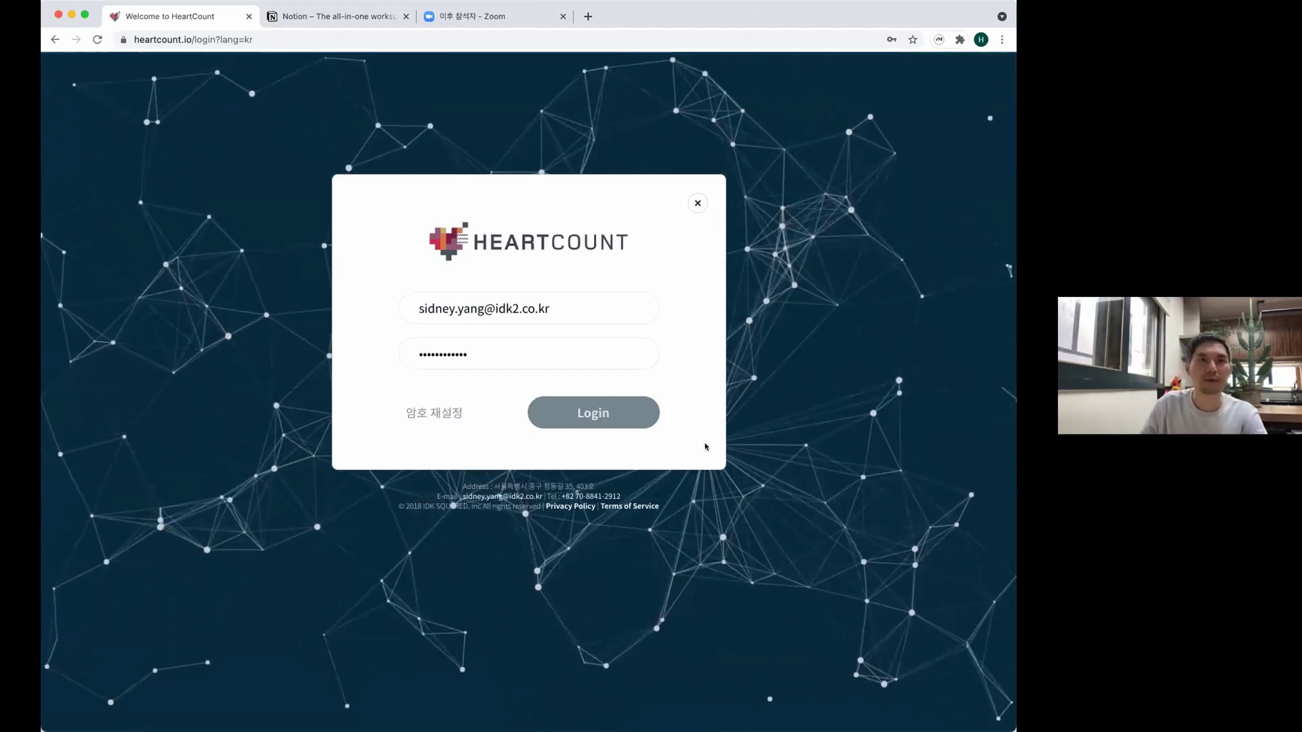
left_click(597, 413)
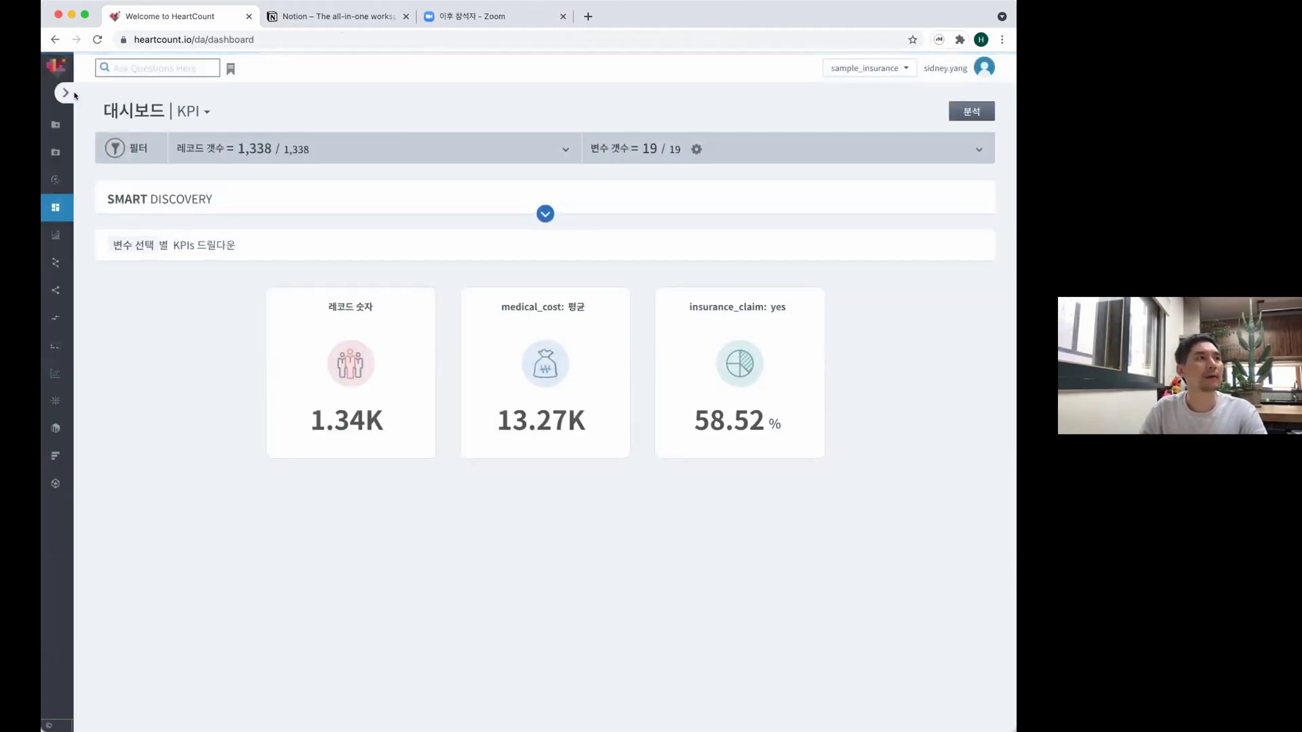
Start a new campaign with the sample_insurance.xlsx file as its dataset and continue to the review stage.
left_click(61, 95)
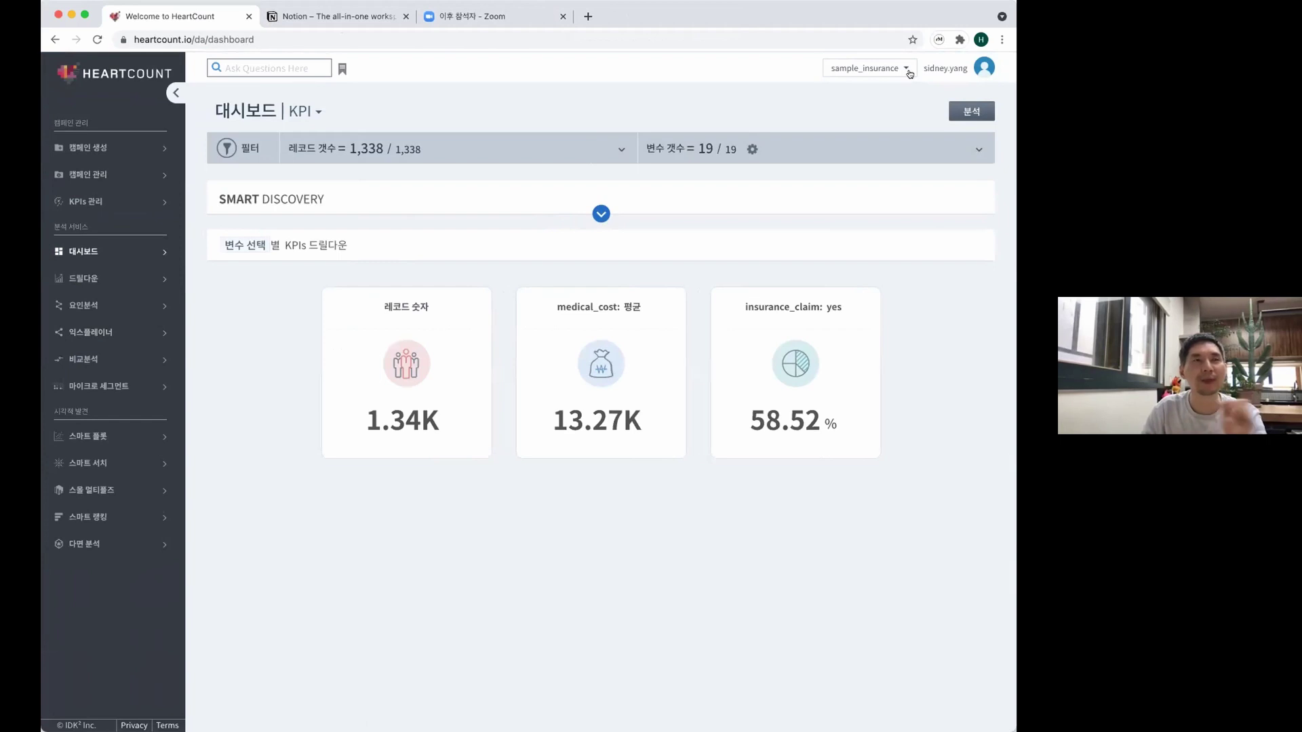
left_click(96, 149)
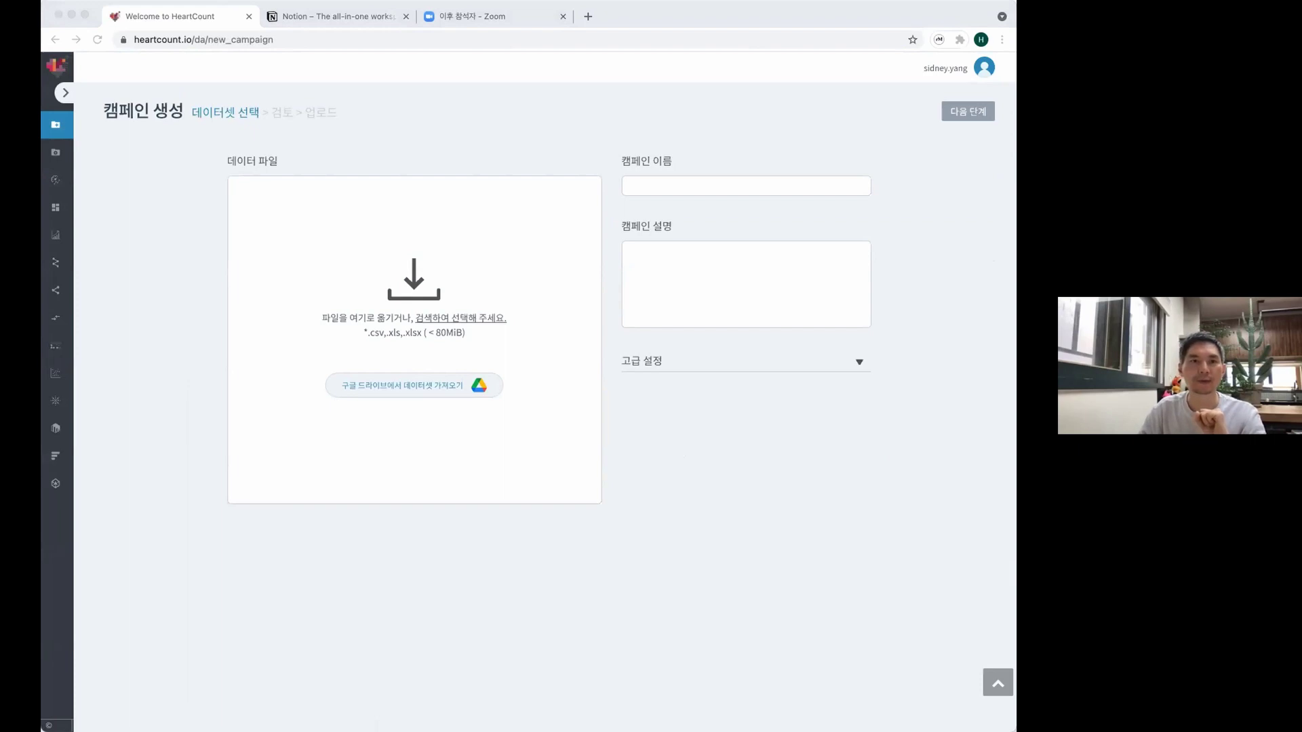
left_click_drag(669, 398, 533, 394)
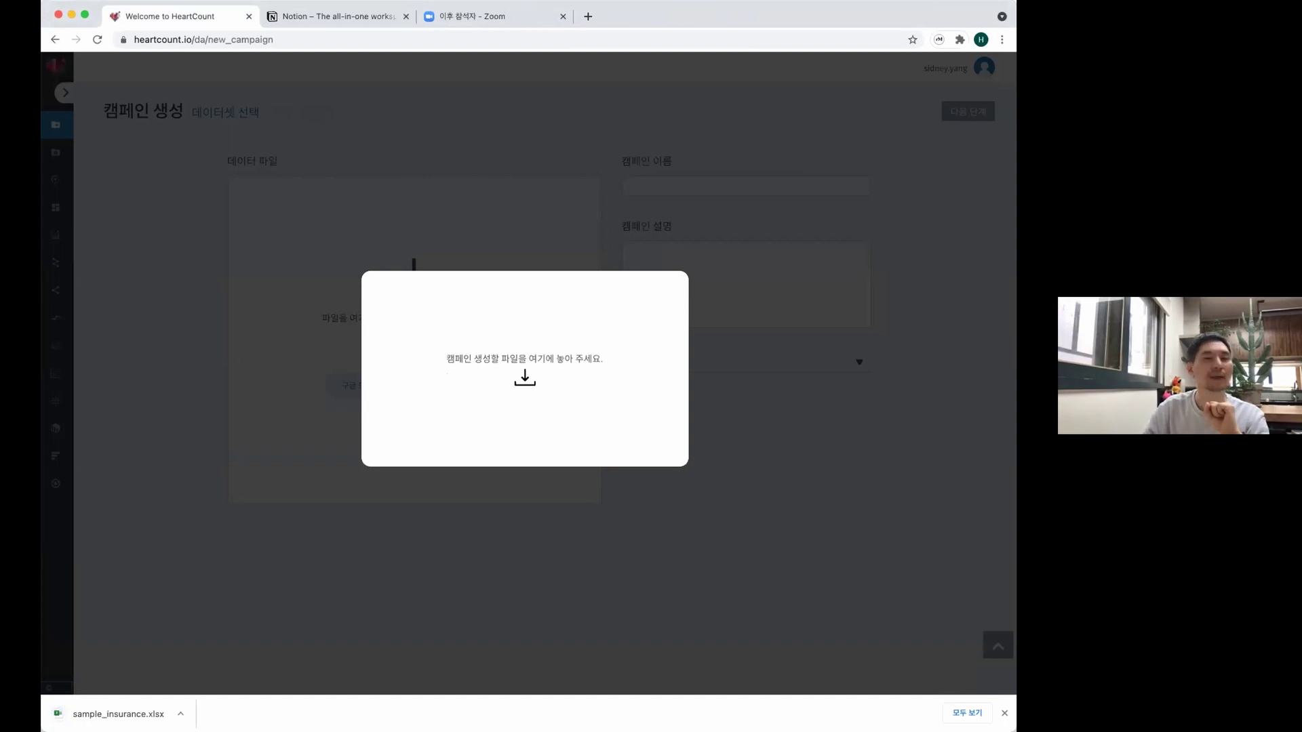
left_click_drag(992, 409, 573, 385)
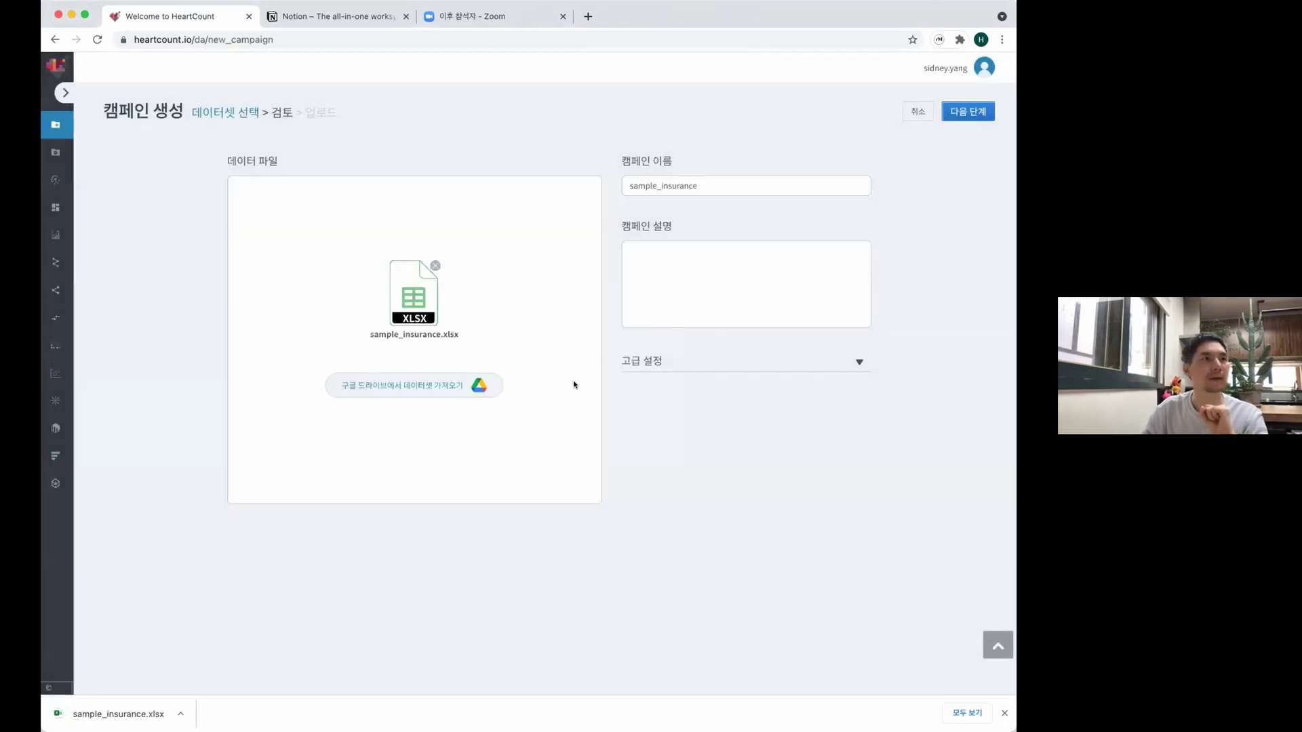
left_click(983, 113)
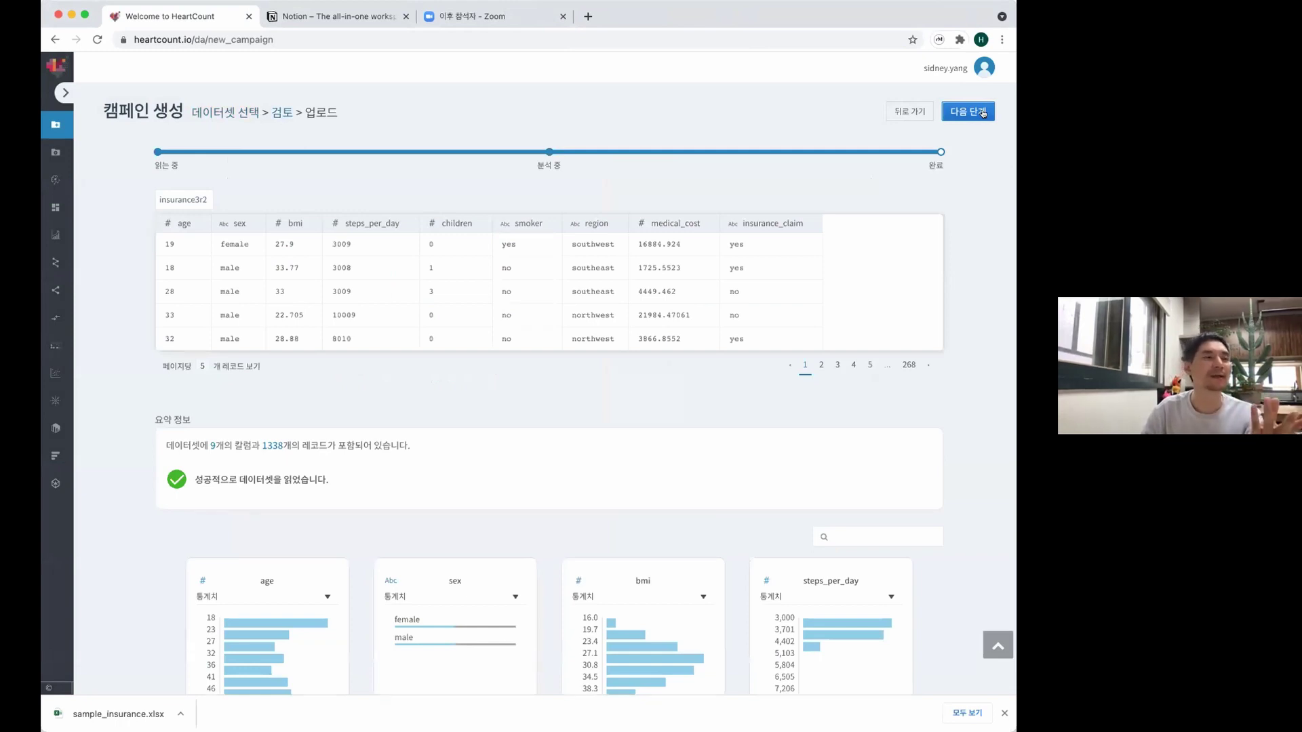
Review the variable distributions and set medical_cost as a money (돈) type KPI based on the average value (평균값).
scroll(616, 332, "down", 3)
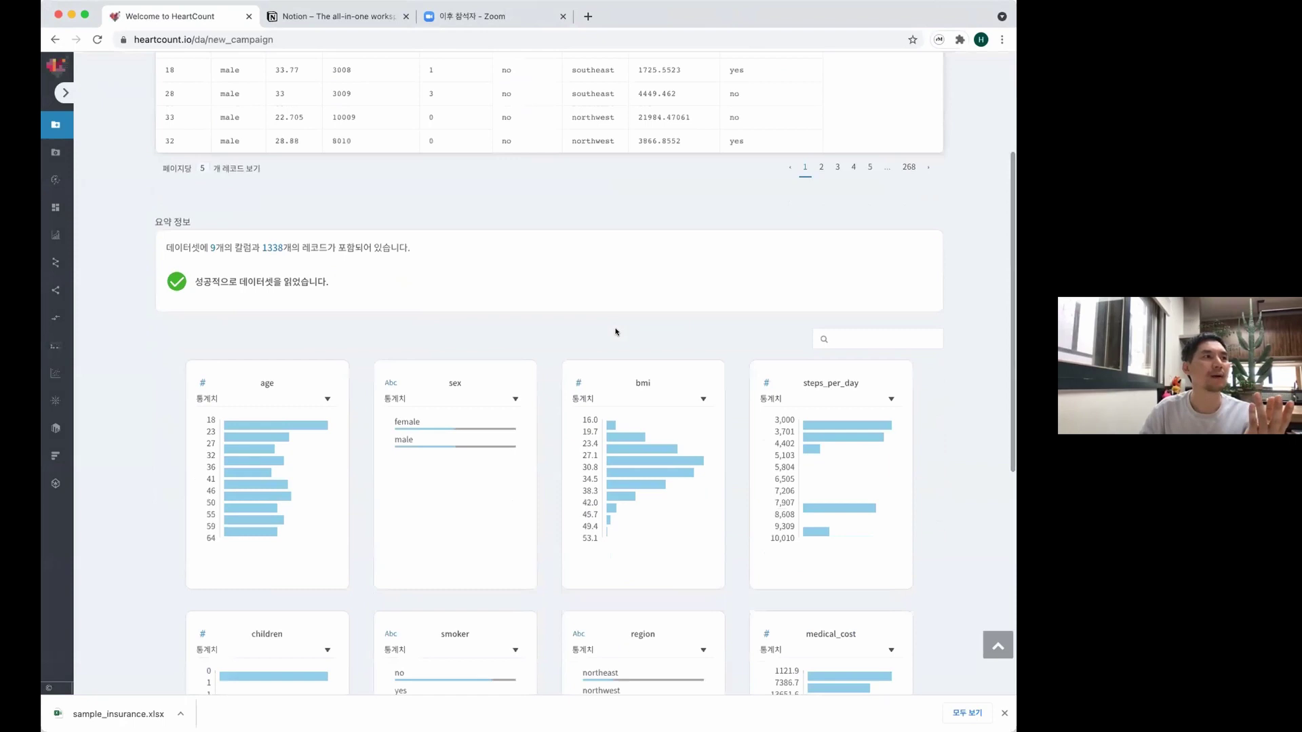
scroll(617, 331, "up", 1)
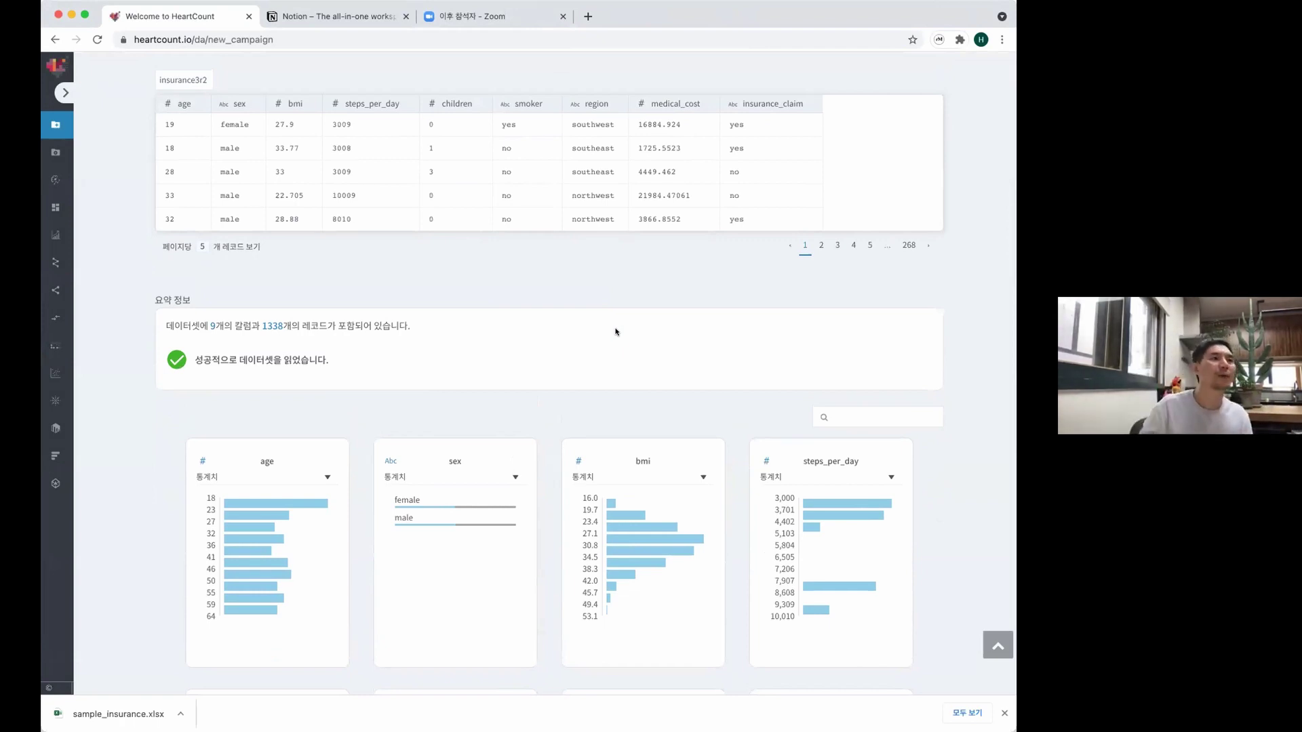
scroll(615, 332, "down", 5)
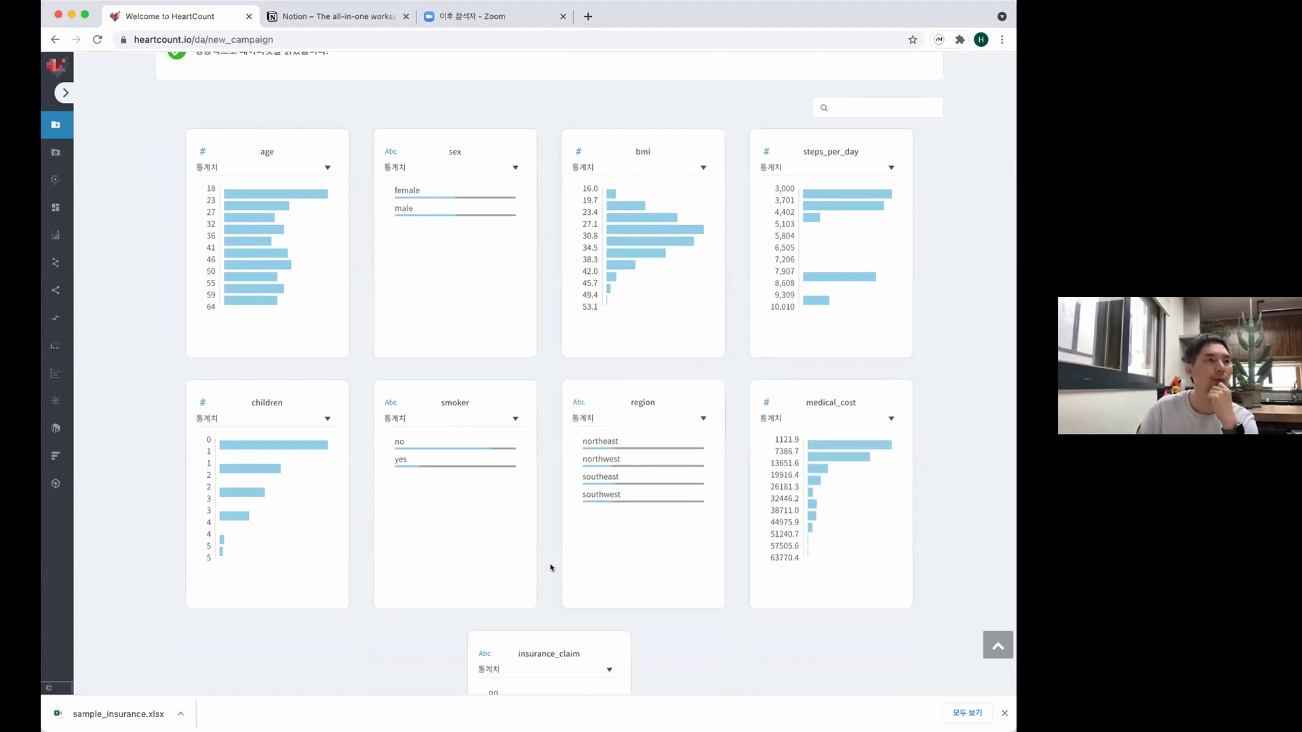
scroll(405, 493, "down", 1)
scroll(405, 492, "up", 7)
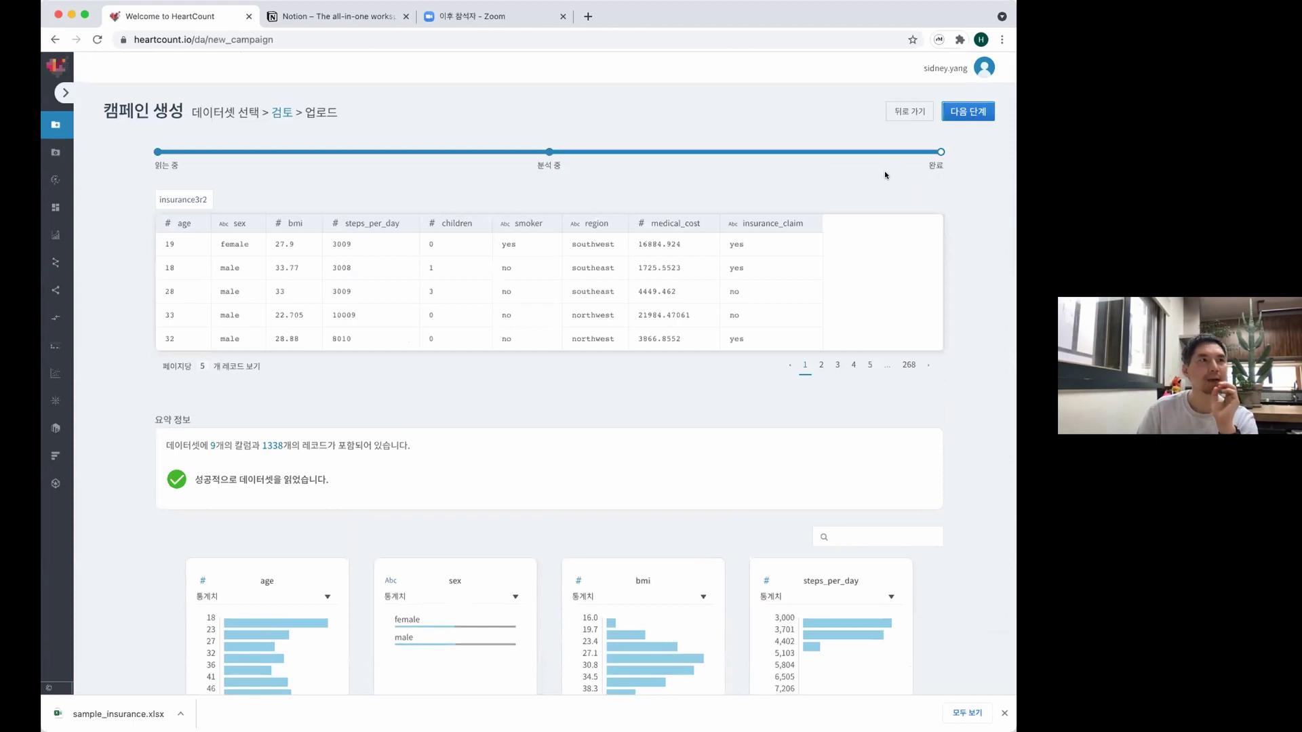
scroll(885, 175, "down", 10)
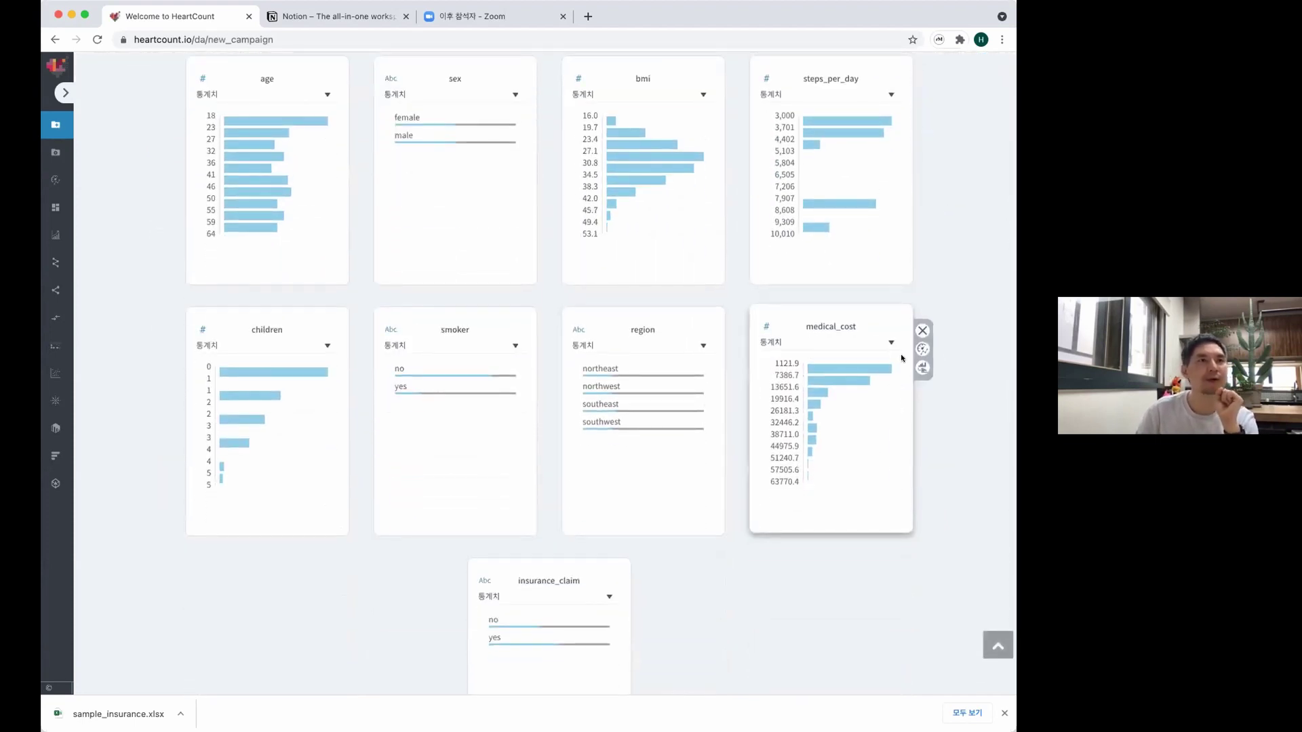
left_click(921, 350)
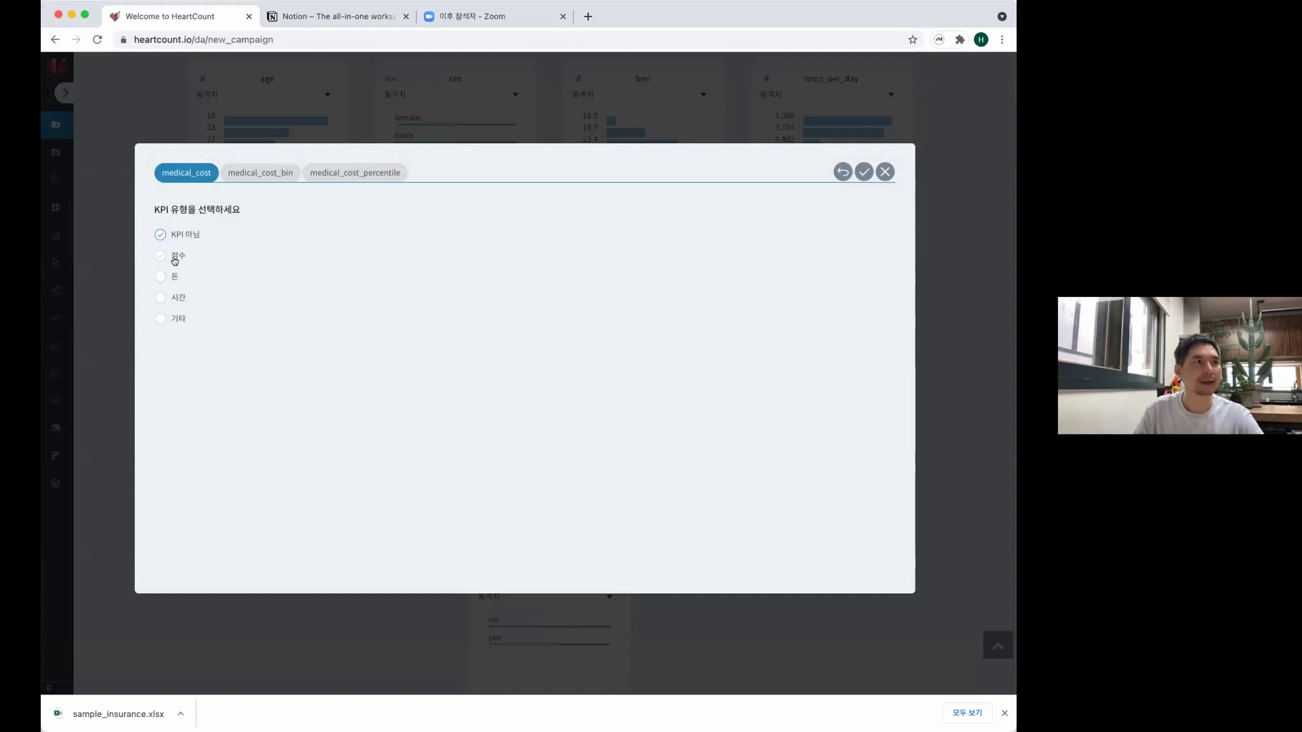
left_click(170, 278)
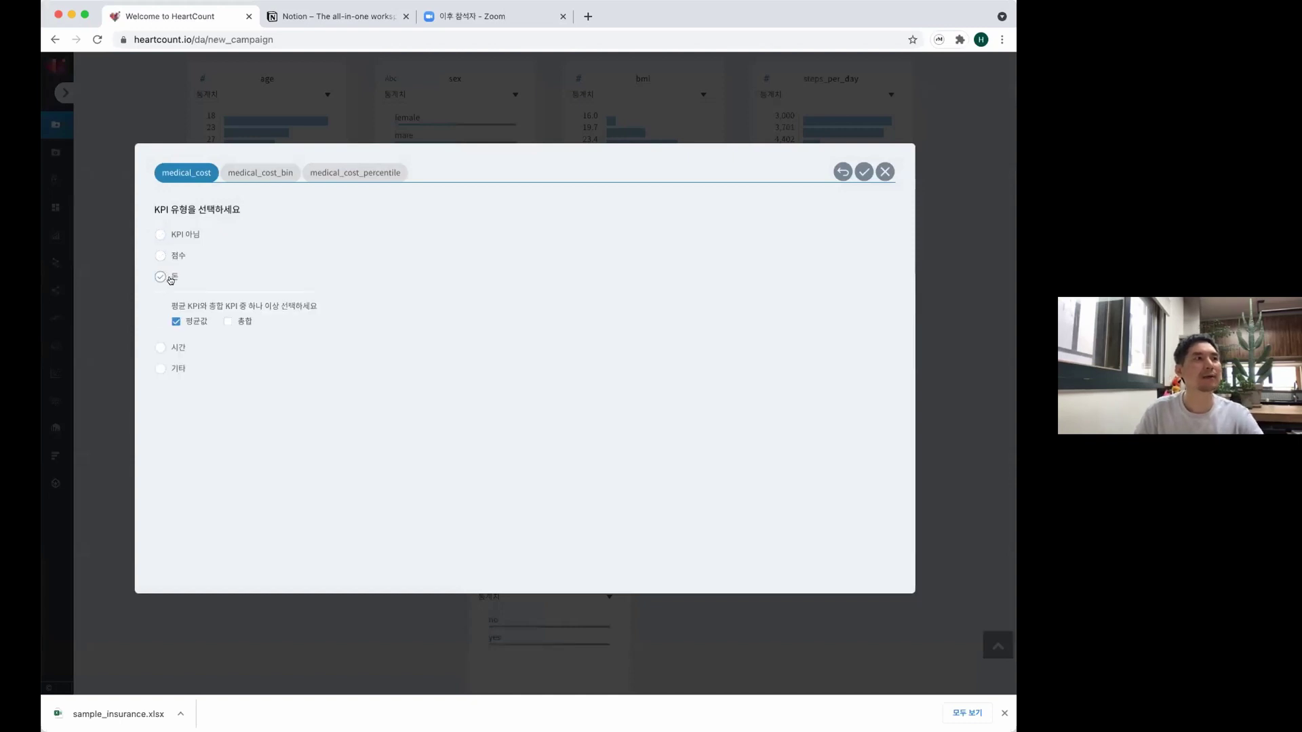
left_click(864, 171)
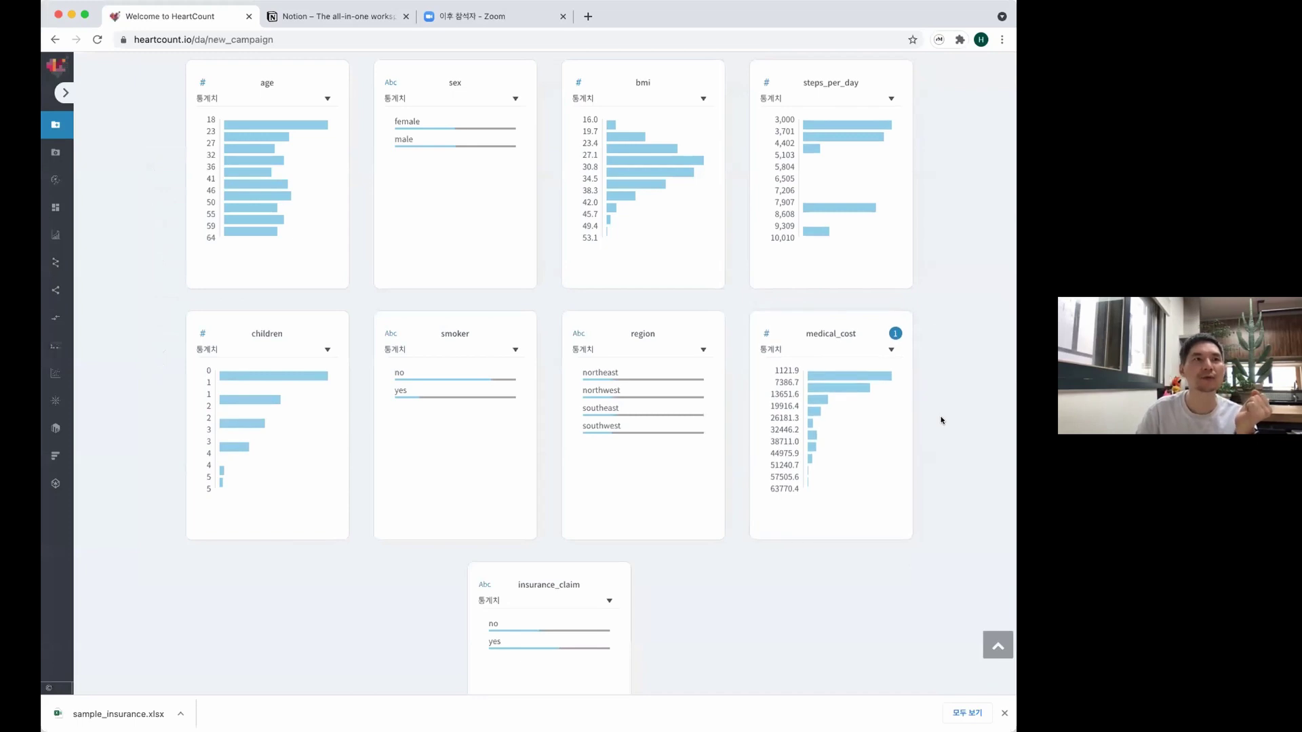
Upload the reviewed dataset to create the campaign and continue to its Smart Plot page.
mouse_move(876, 419)
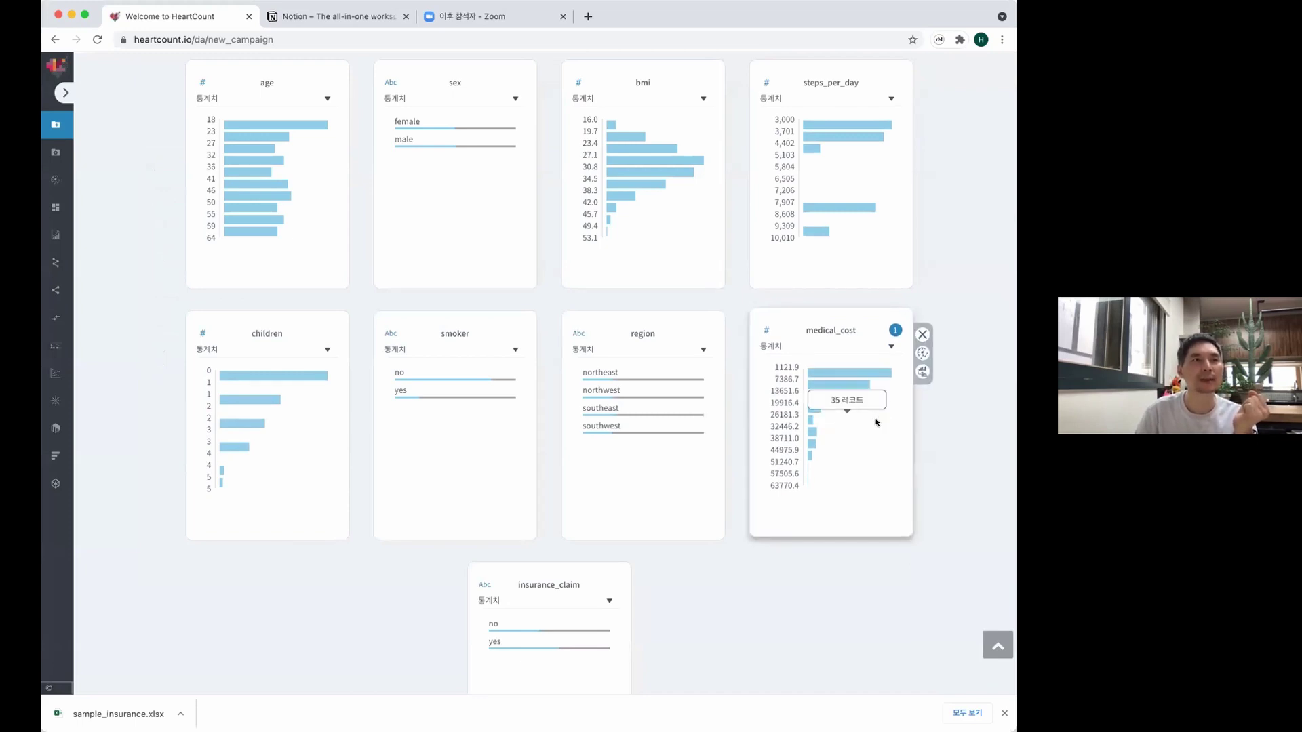
scroll(967, 479, "down", 3)
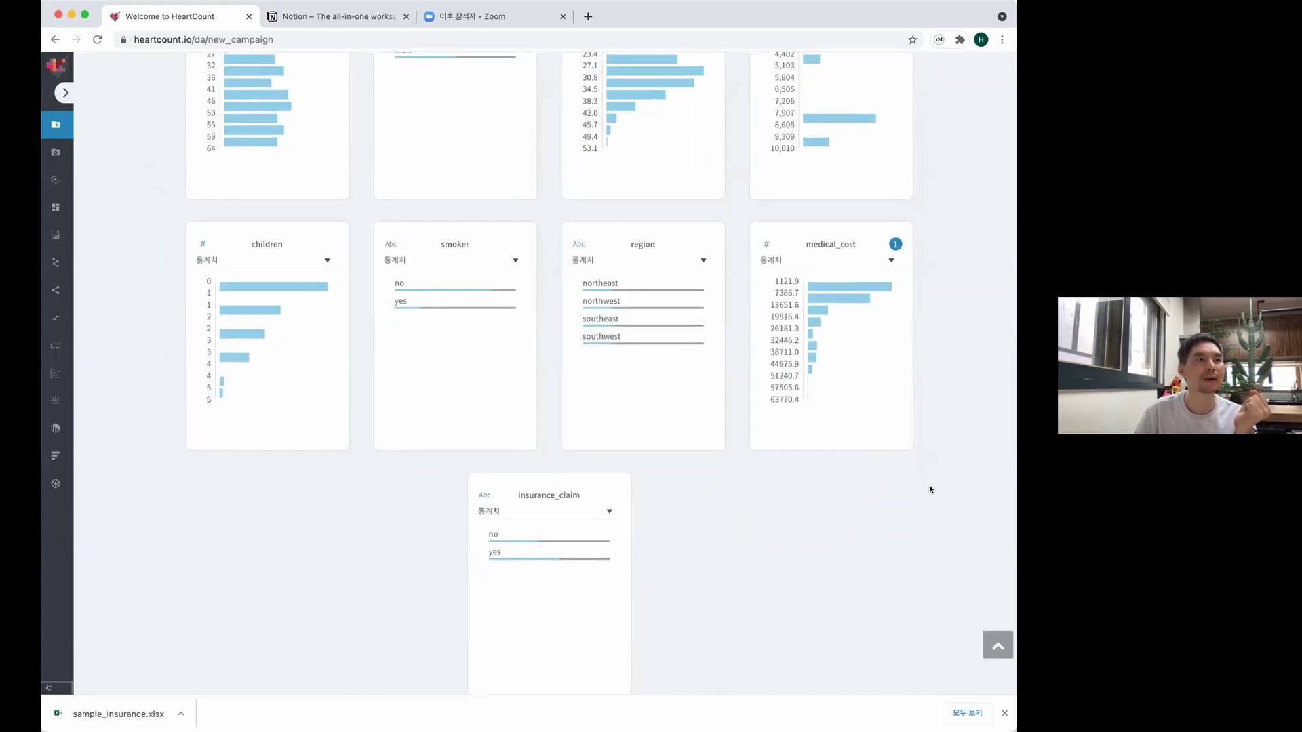
scroll(952, 444, "up", 10)
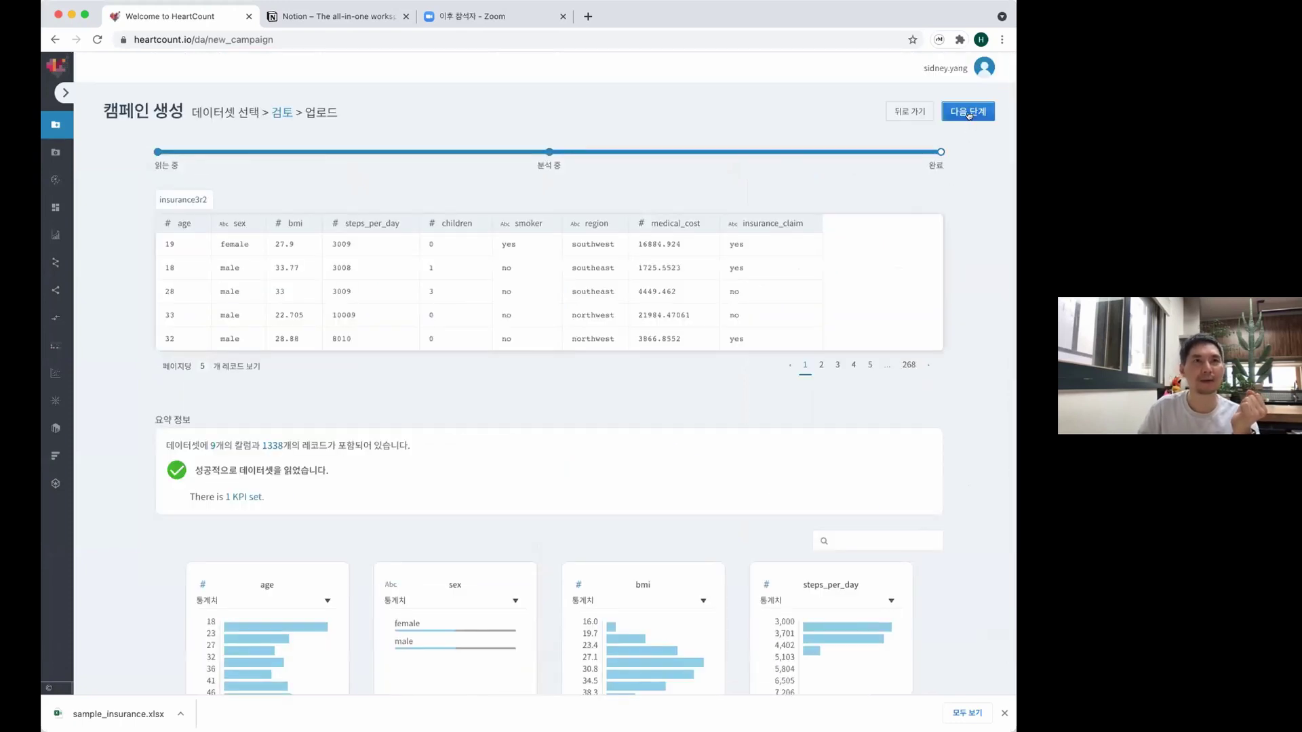
left_click(969, 113)
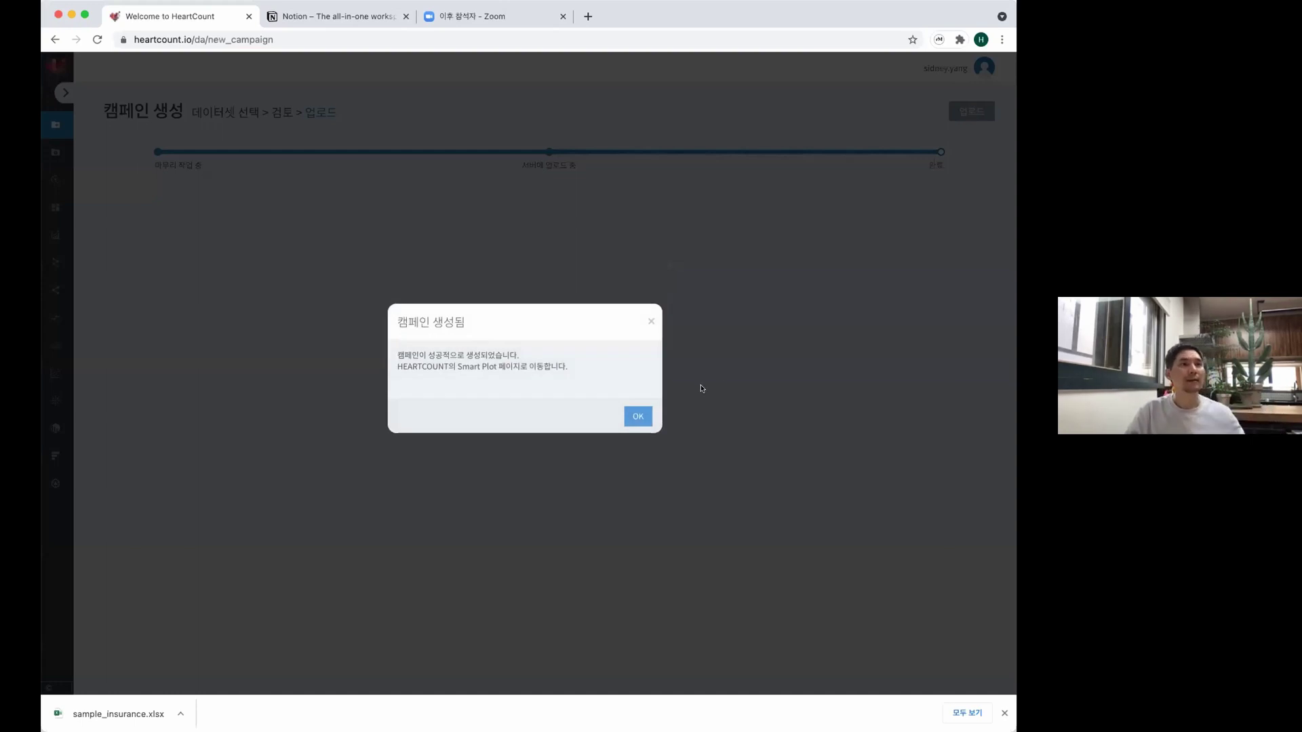
left_click(638, 417)
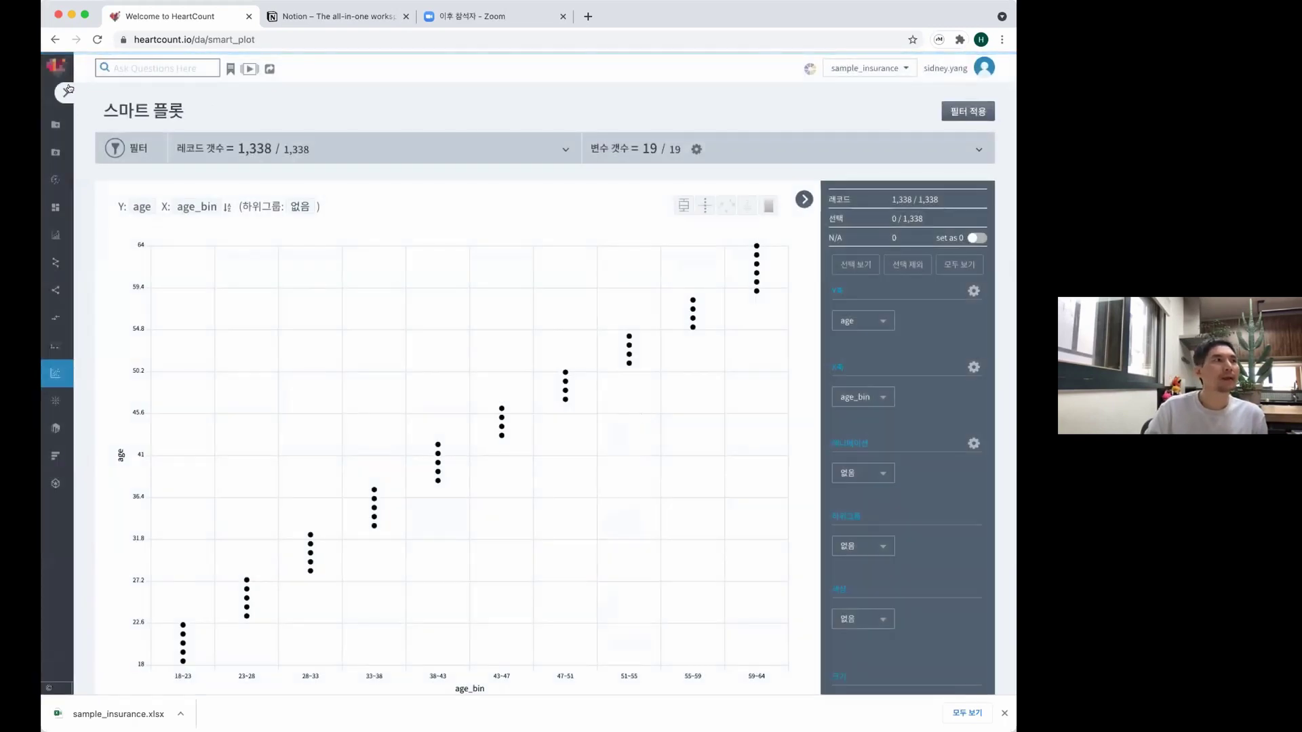
left_click(65, 90)
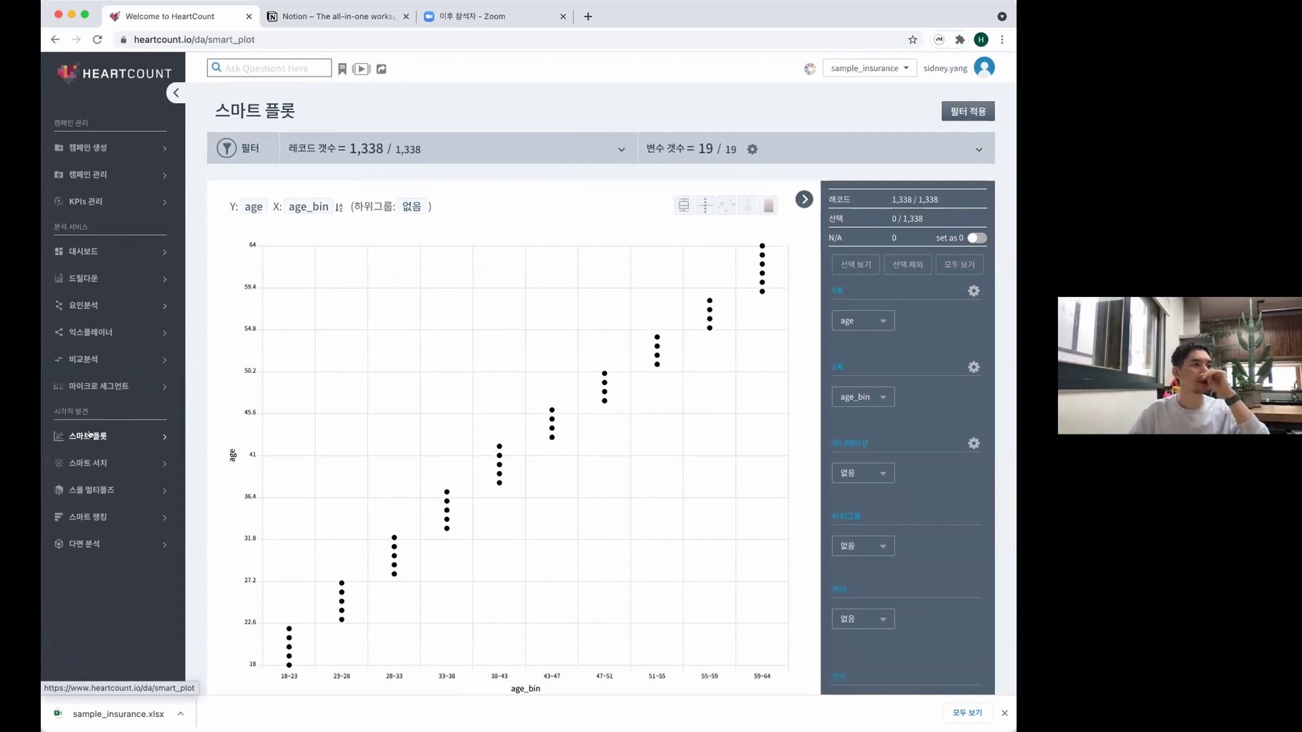
left_click(174, 91)
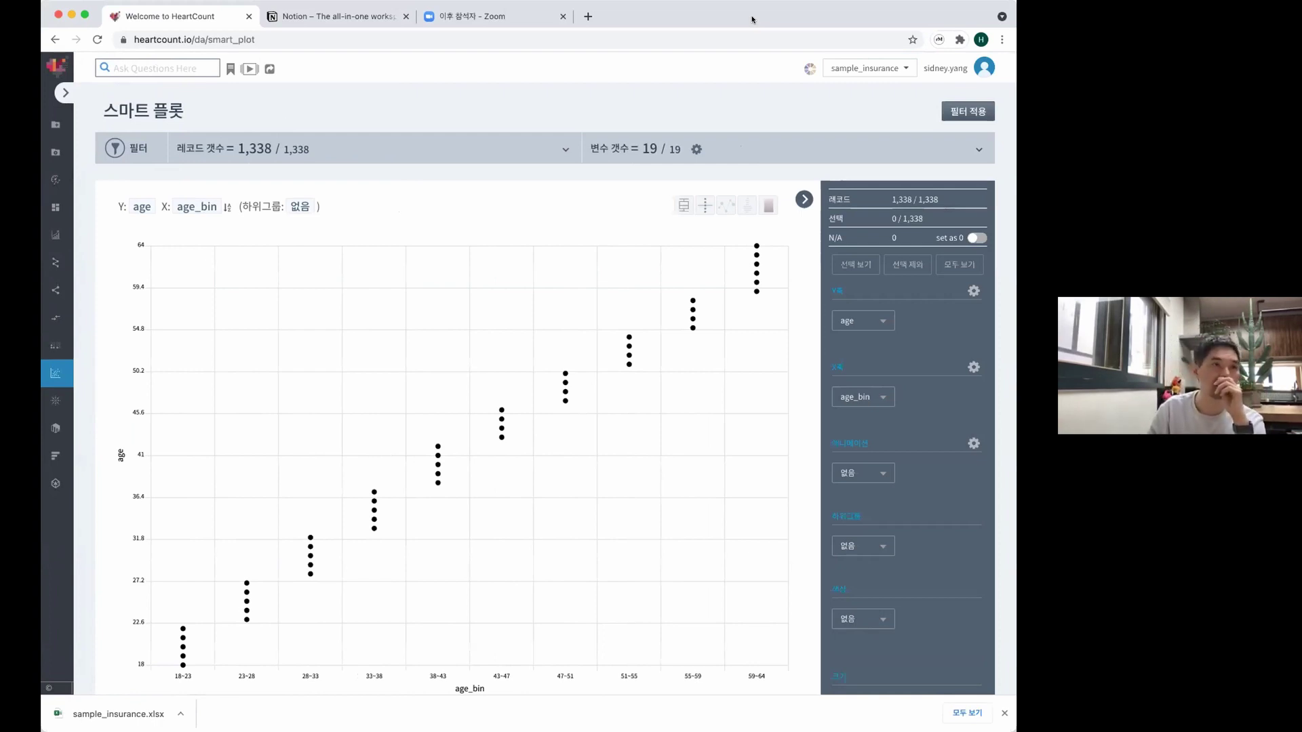
Set the Smart Plot's Y variable to medical_cost.
scroll(238, 258, "down", 1)
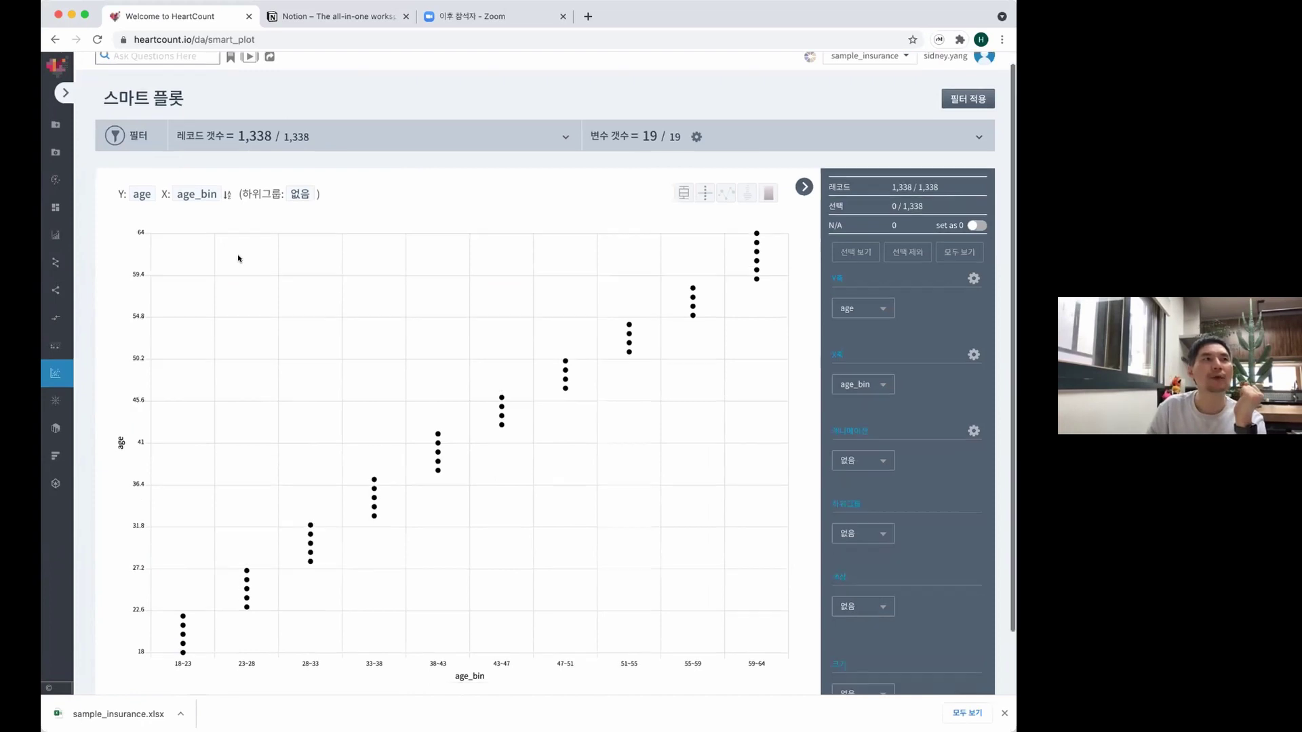
left_click(139, 184)
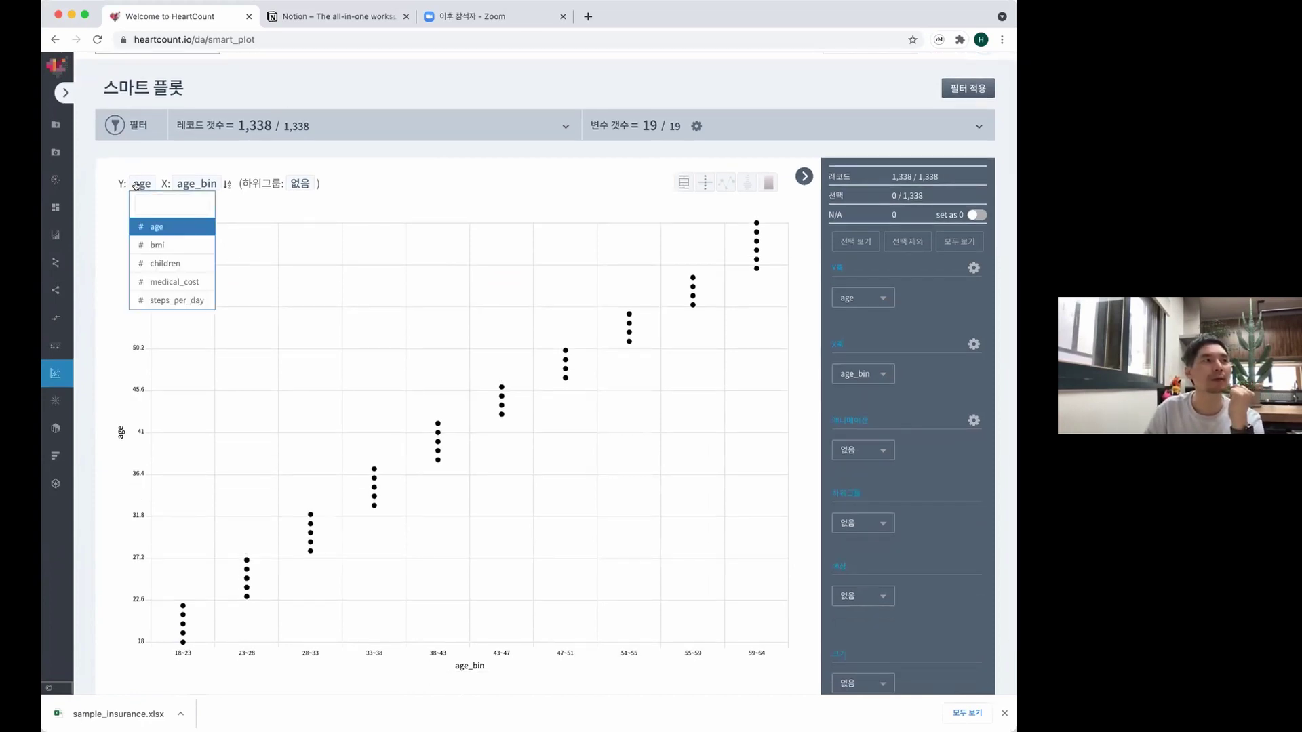
left_click(181, 284)
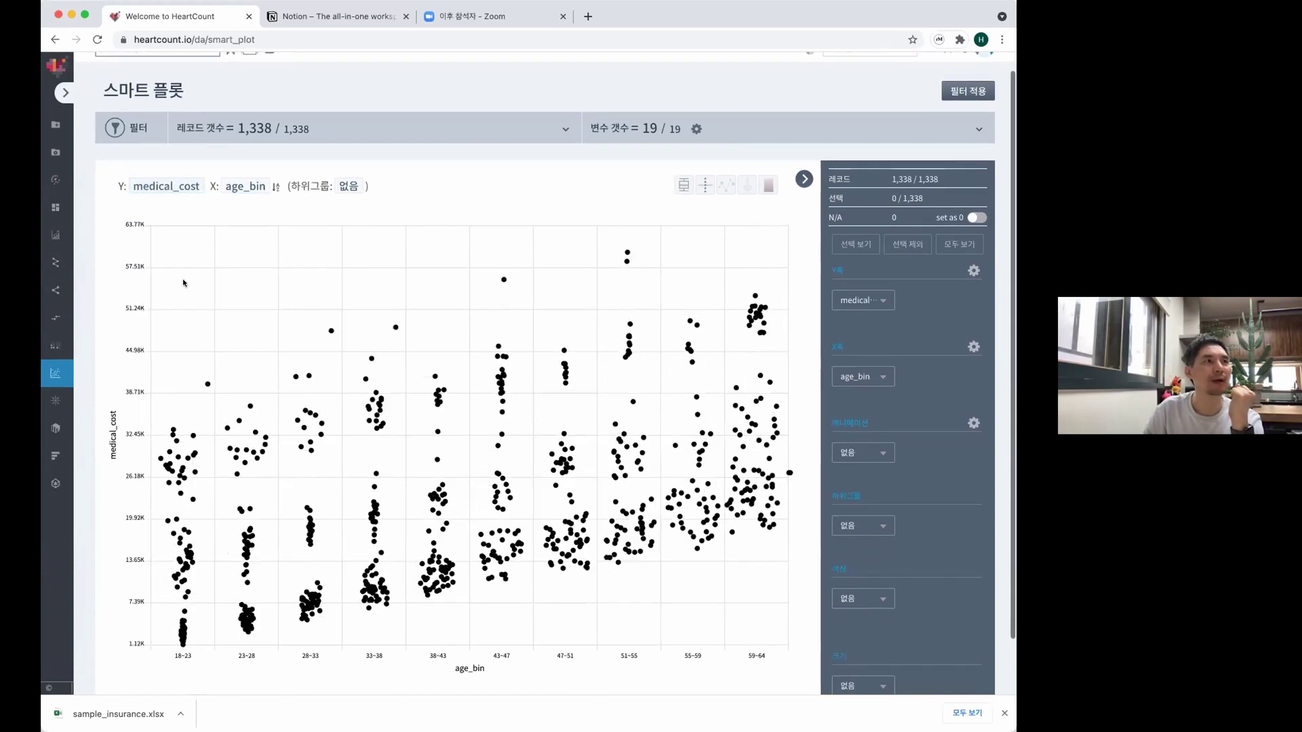
Set the X variable to age and examine the trend line (추세선) of medical_cost against it.
left_click(251, 188)
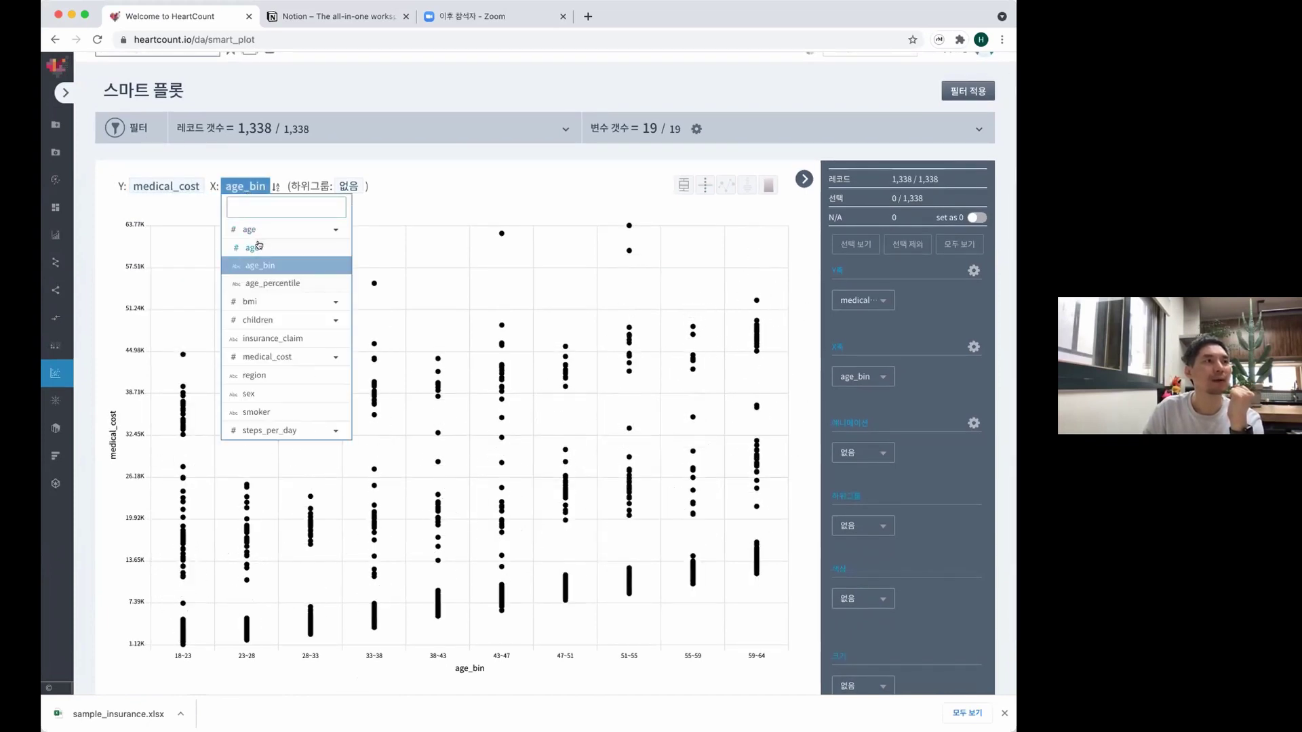
left_click(256, 244)
left_click(746, 186)
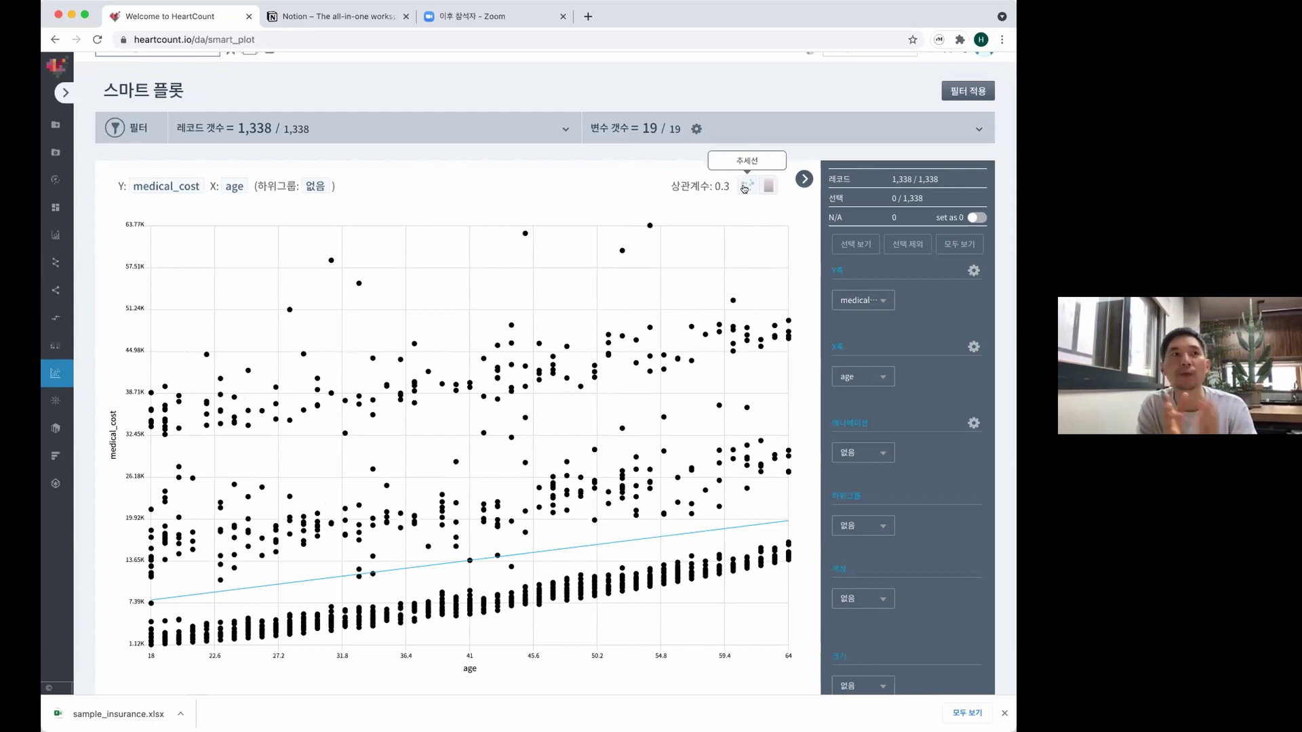
left_click(744, 188)
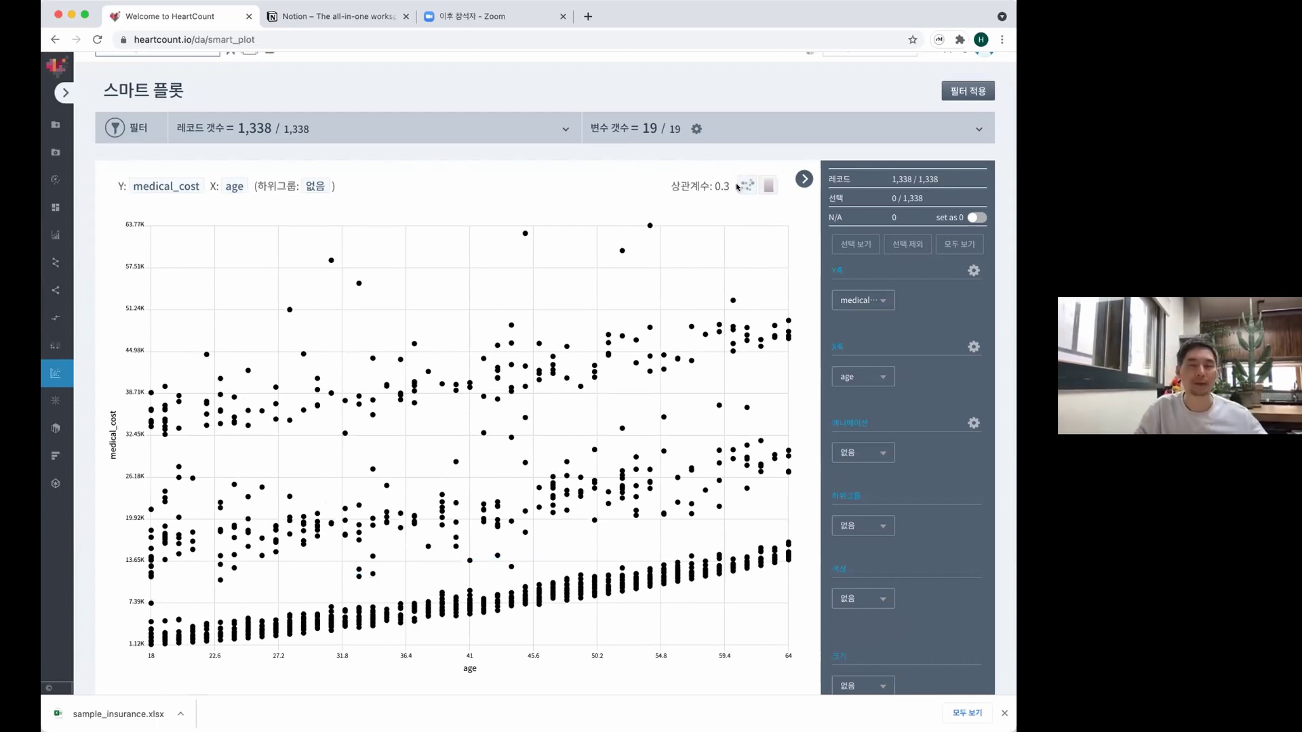
Set the X variable to steps_per_day and examine the trend line (추세선) of medical_cost against daily steps.
left_click(230, 187)
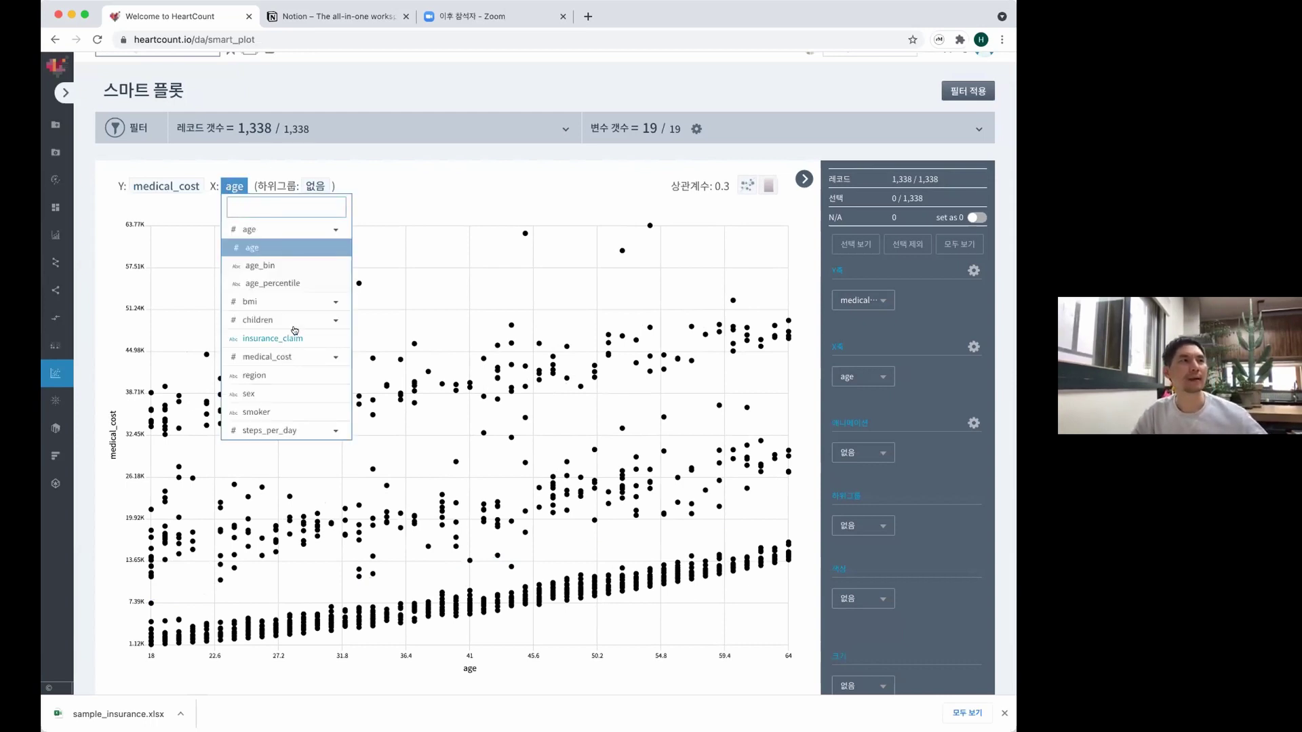
left_click(289, 430)
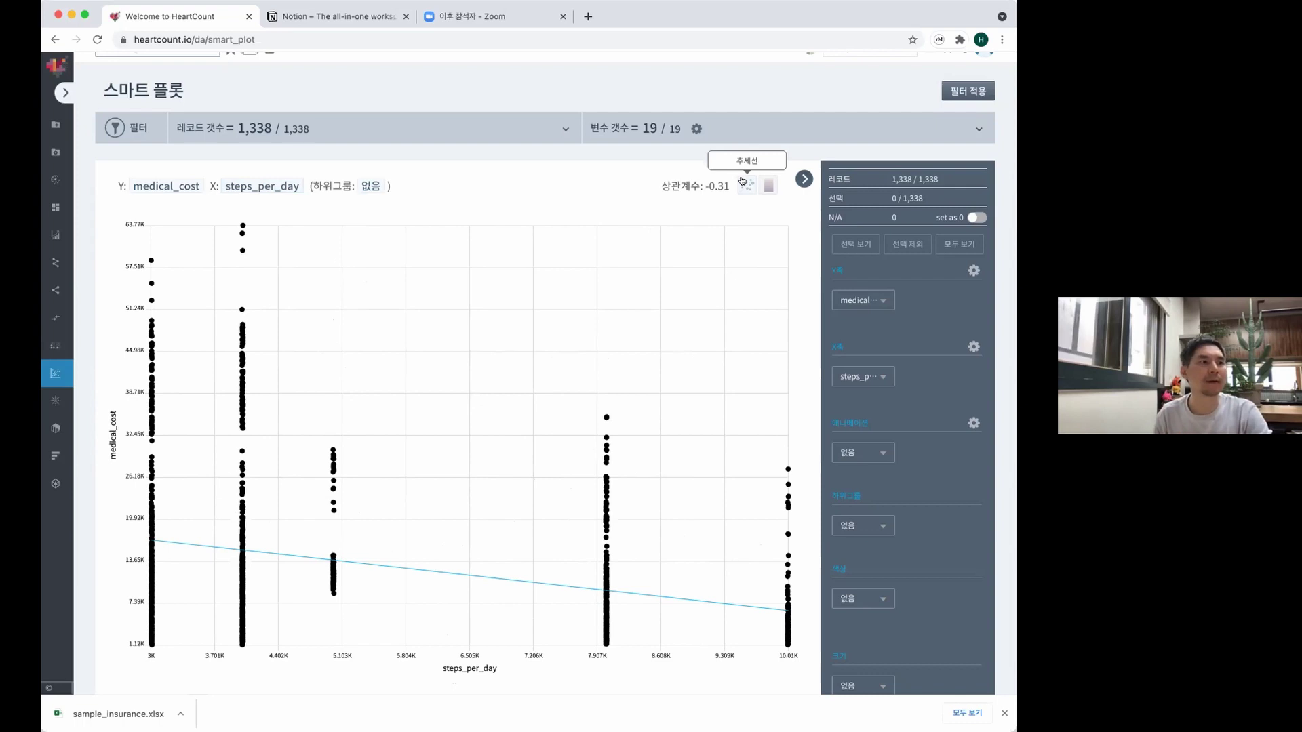
left_click(744, 182)
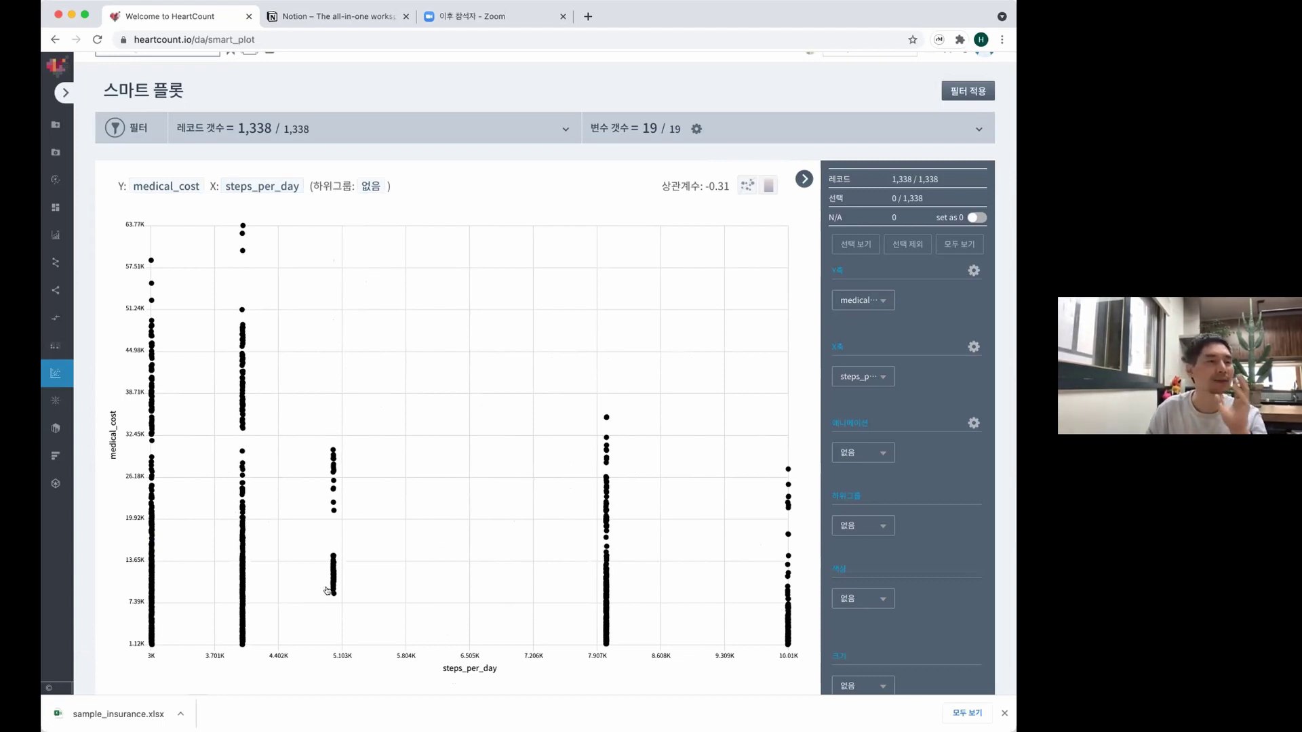
left_click(745, 186)
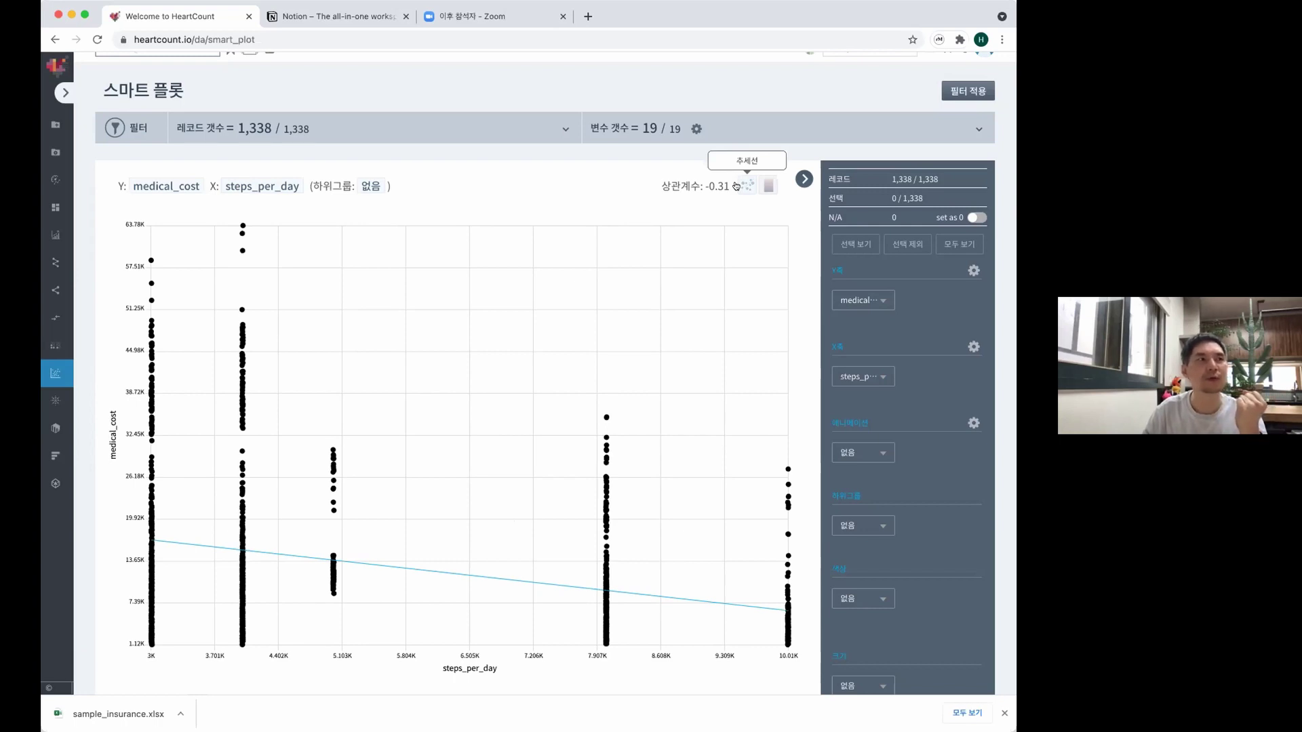
Set the X variable to steps_per_day_bin and examine the average medical_cost of each step range.
left_click(282, 185)
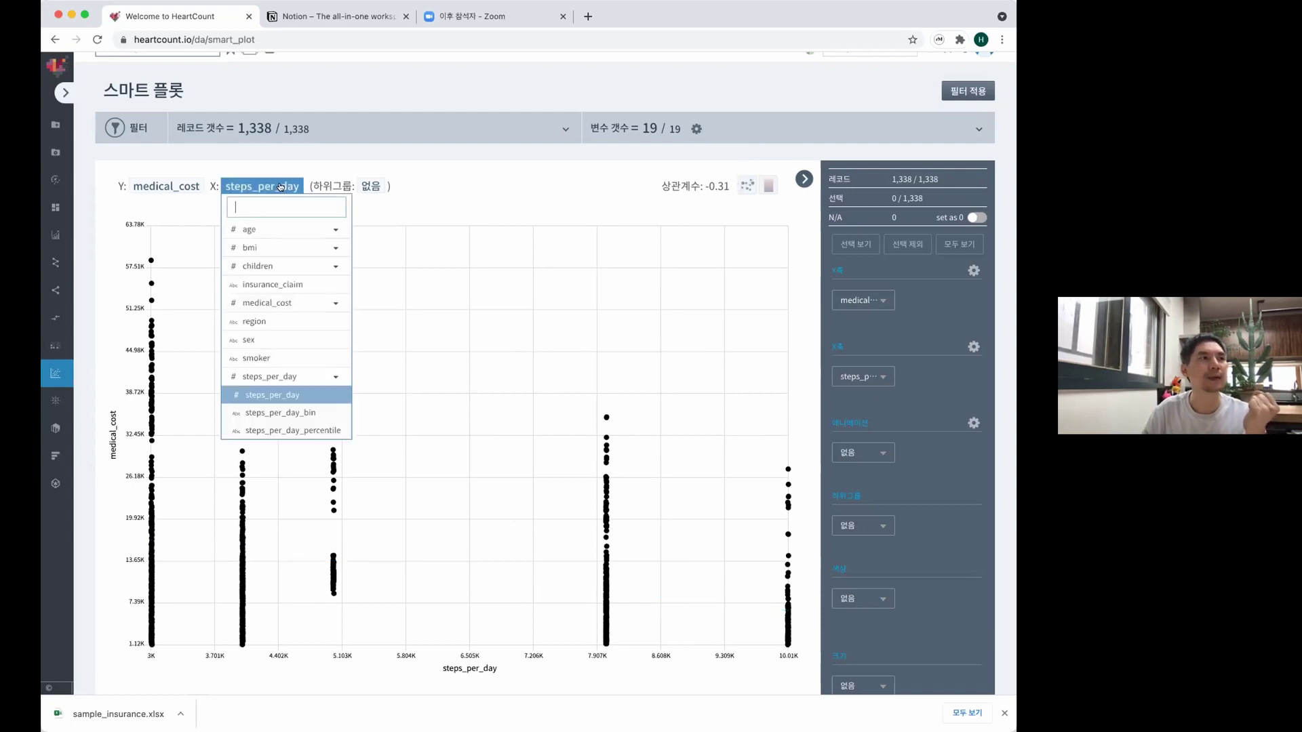
left_click(309, 413)
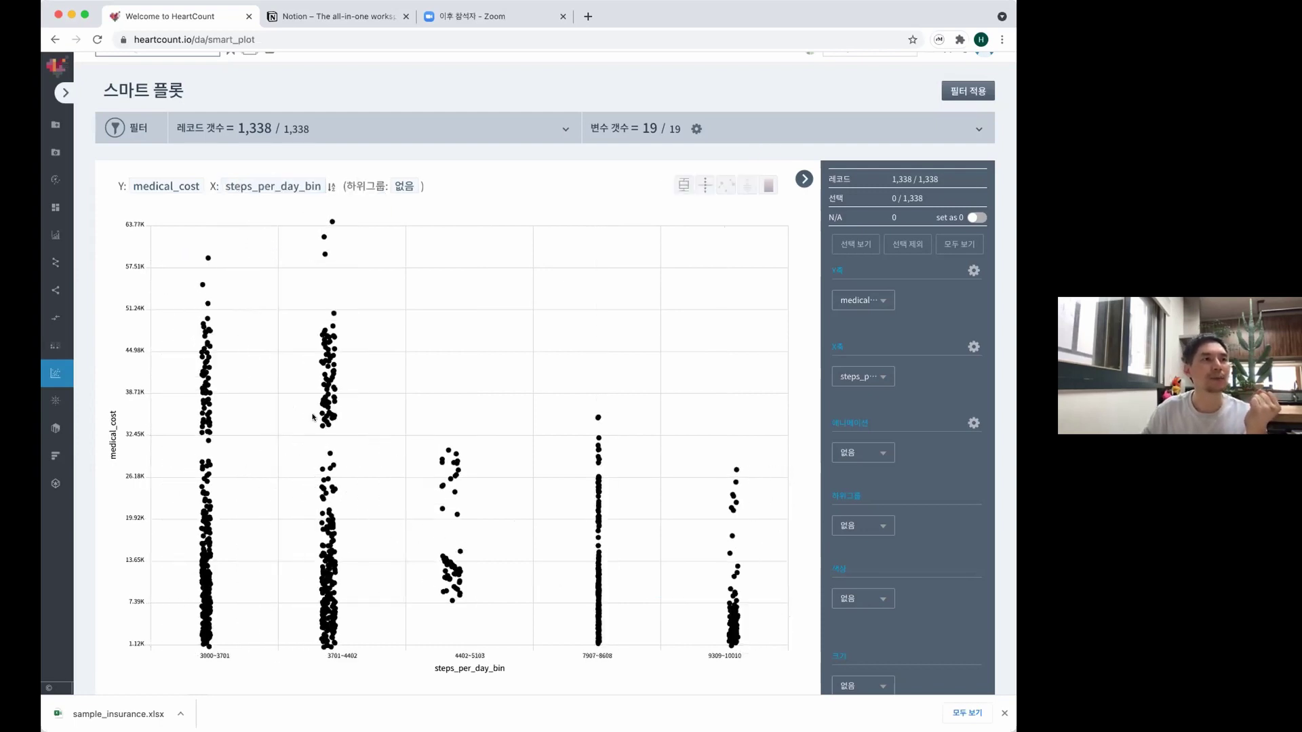
left_click(695, 186)
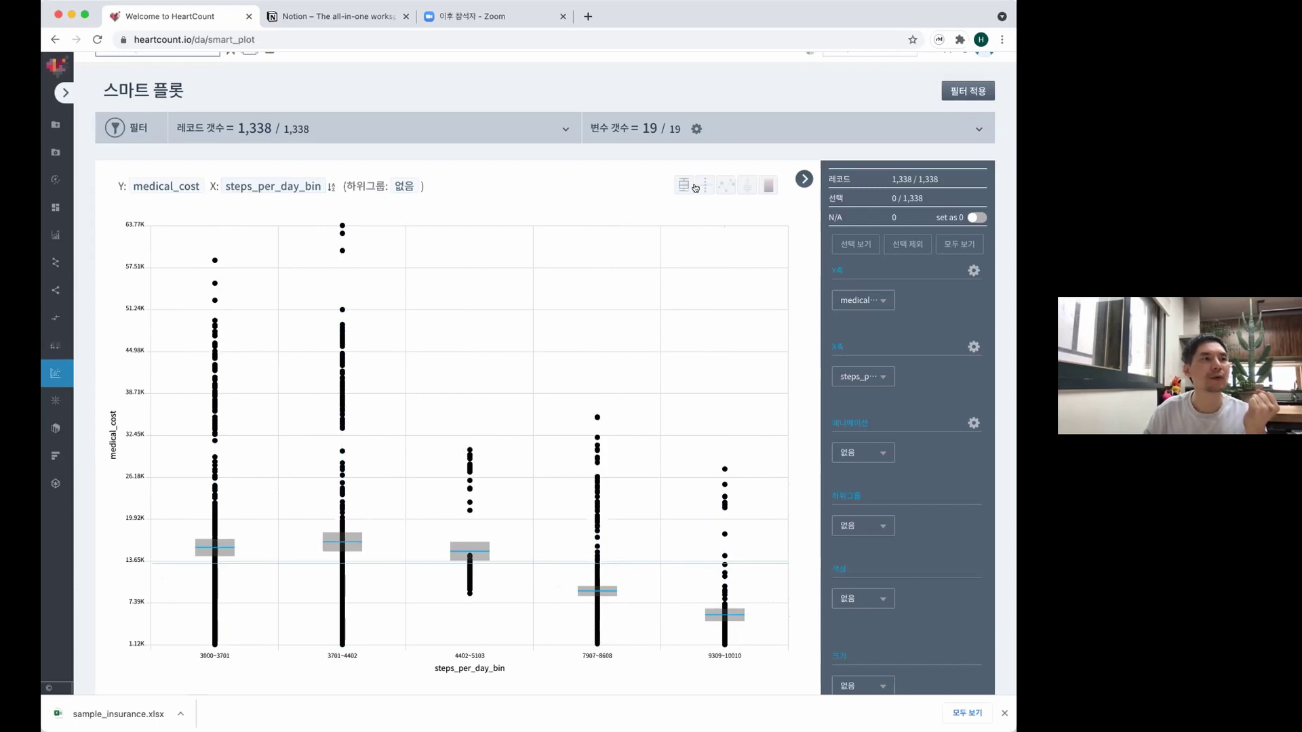
Set the X variable to age, switch it to age_bin, and overlay the average of each age group on the plot.
left_click(301, 186)
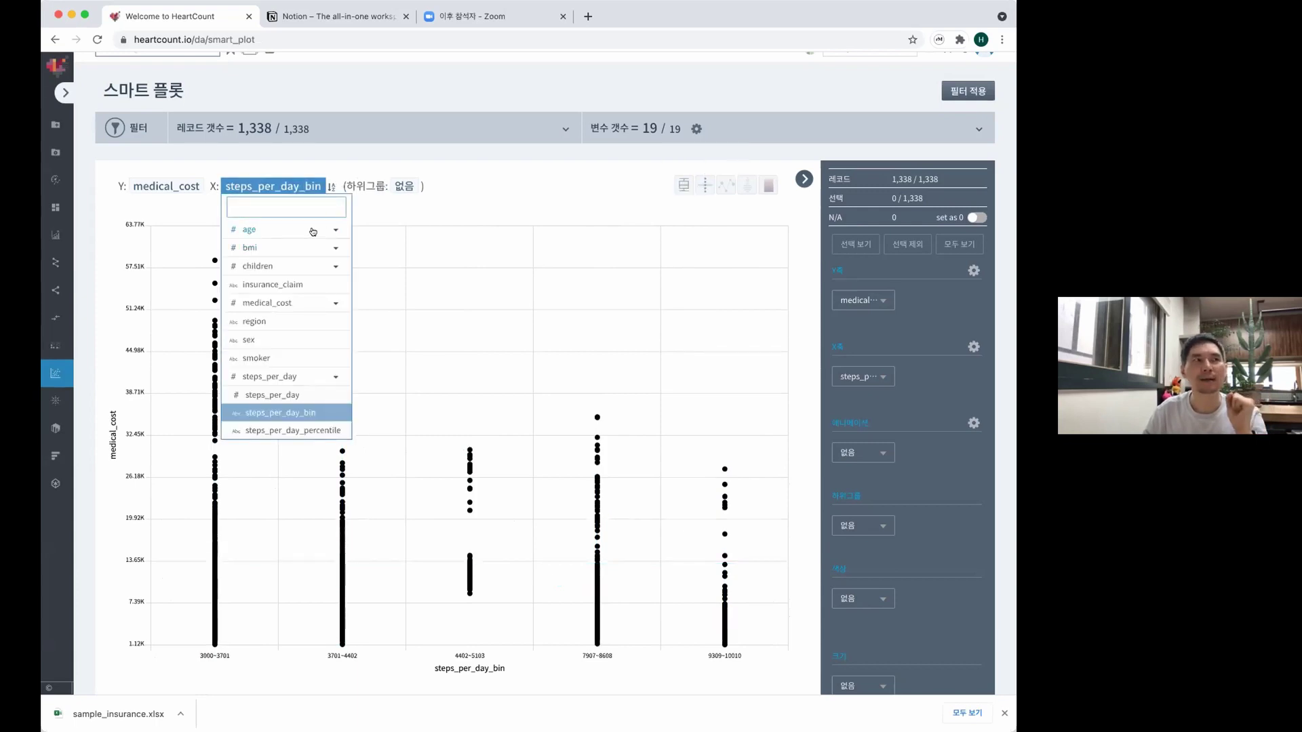
left_click(313, 231)
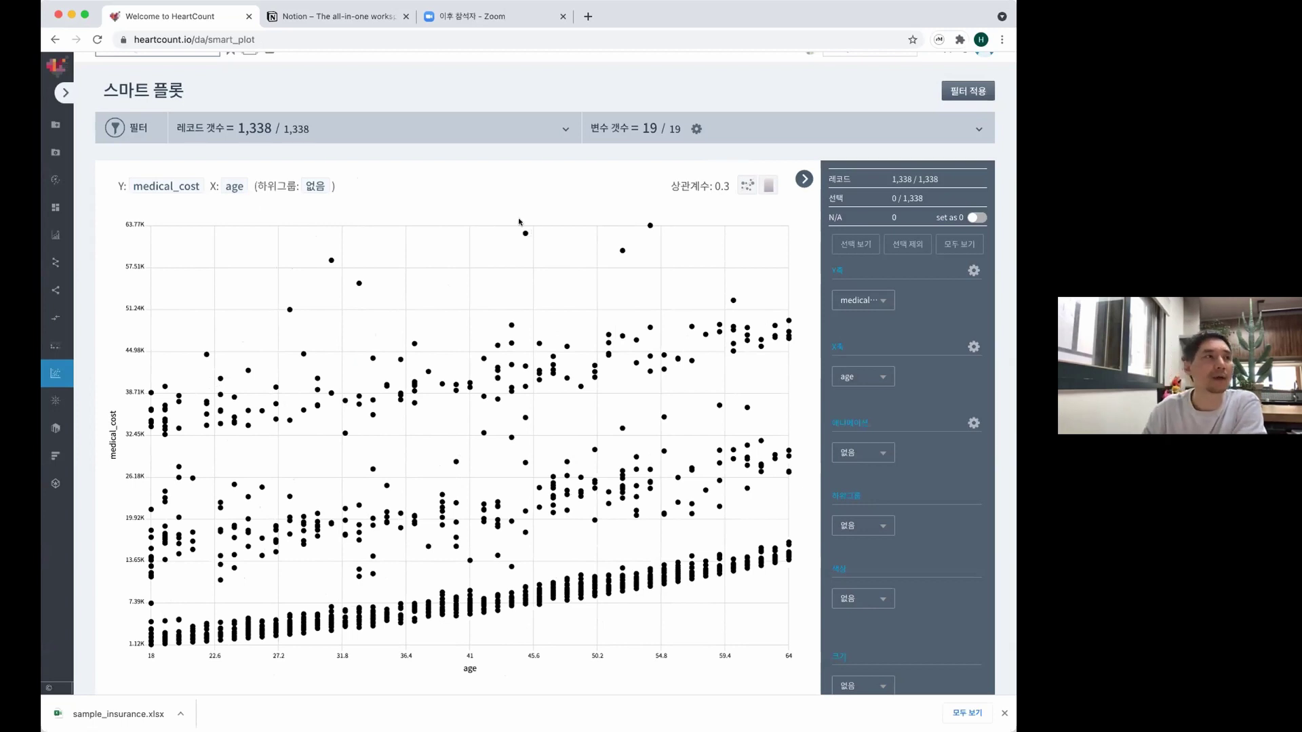
left_click(229, 187)
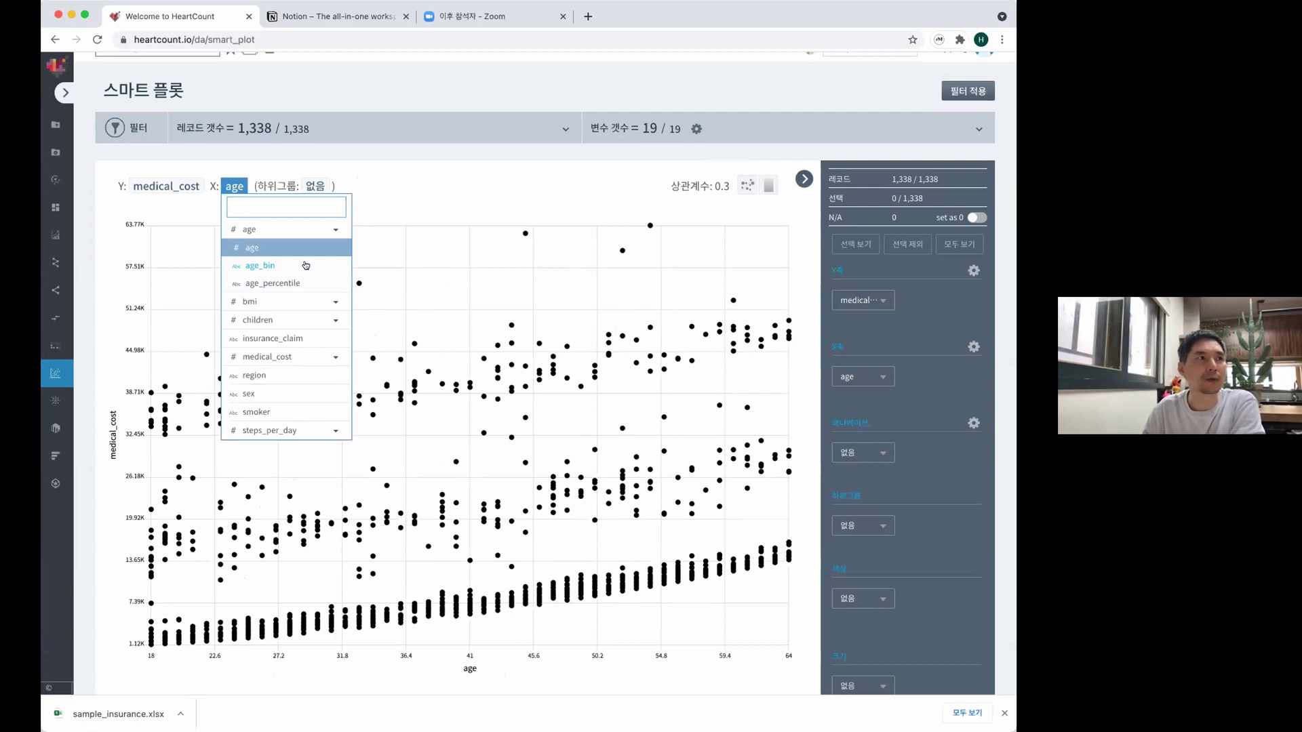
left_click(270, 265)
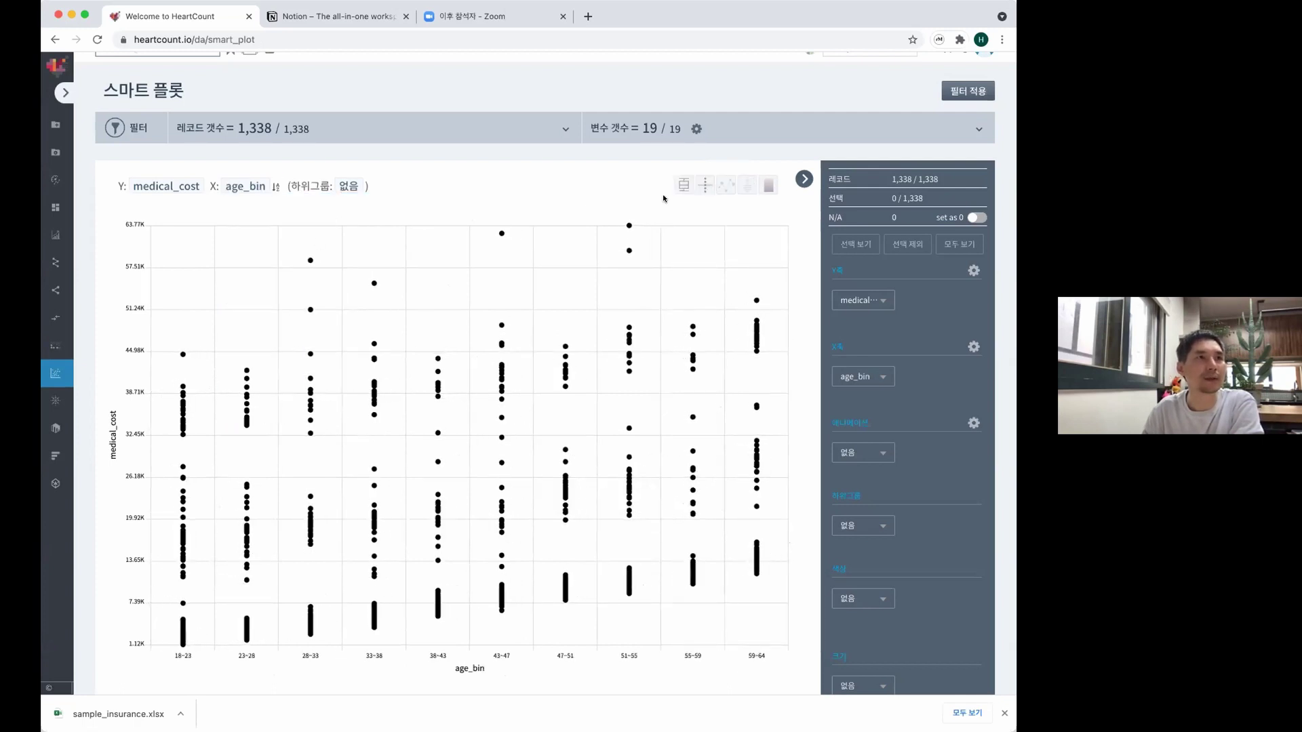
left_click(705, 185)
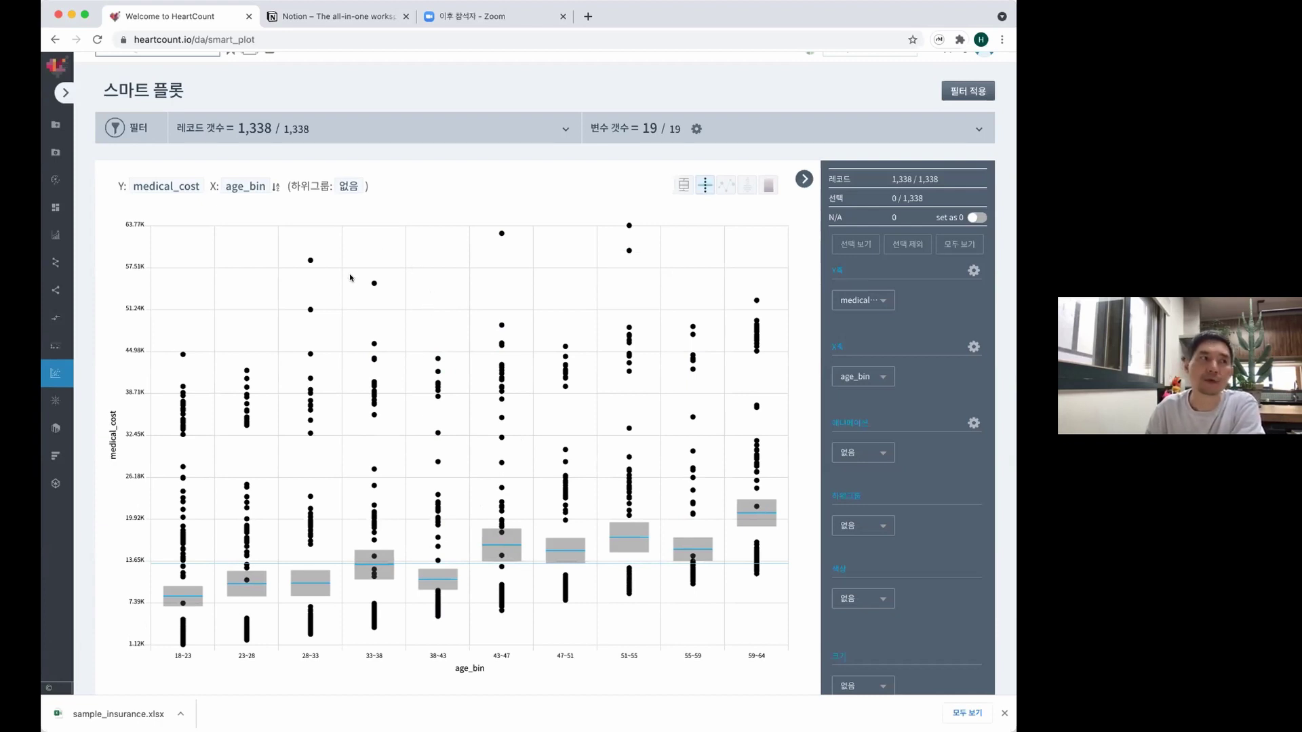
Select the points of the 18~23 and 23~28 age groups in turn to inspect them.
left_click_drag(163, 309, 204, 680)
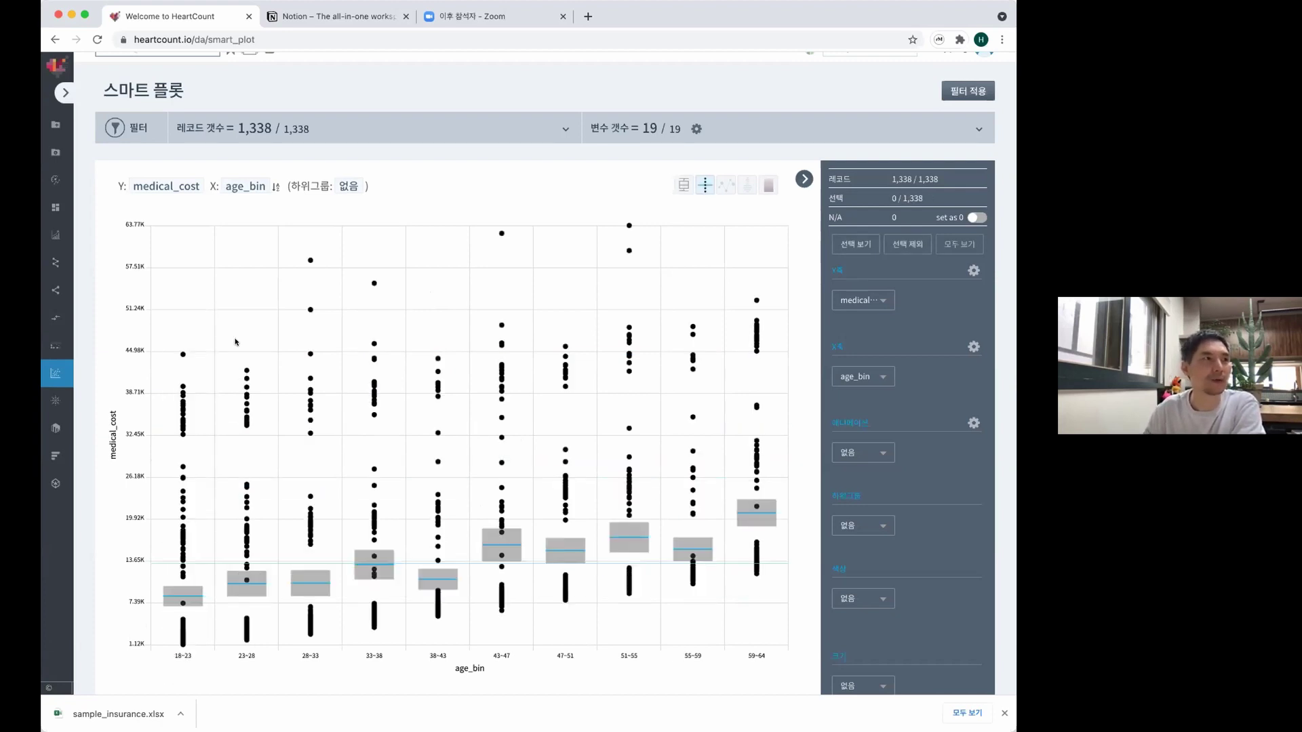
left_click_drag(231, 337, 266, 696)
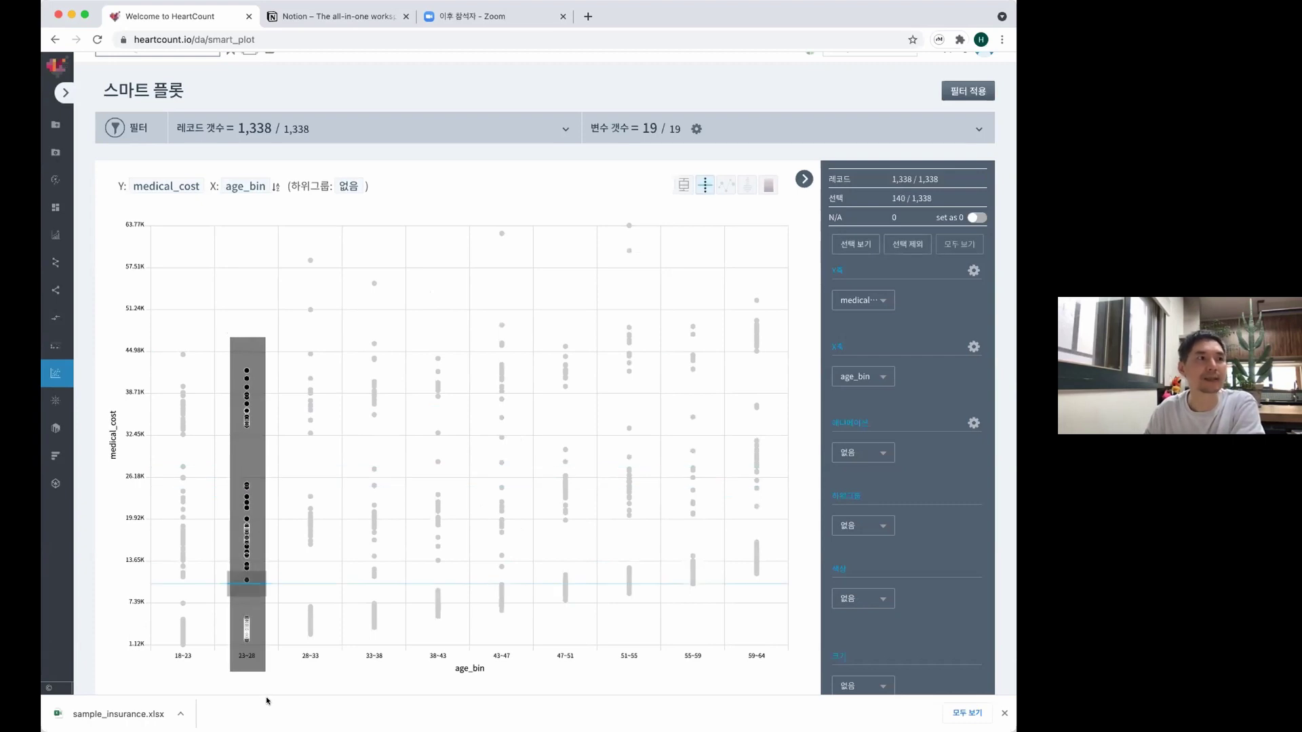
Set the X variable to age_percentile and select the points of the 0~20th and 20~40th groups in turn.
left_click(245, 186)
left_click(296, 281)
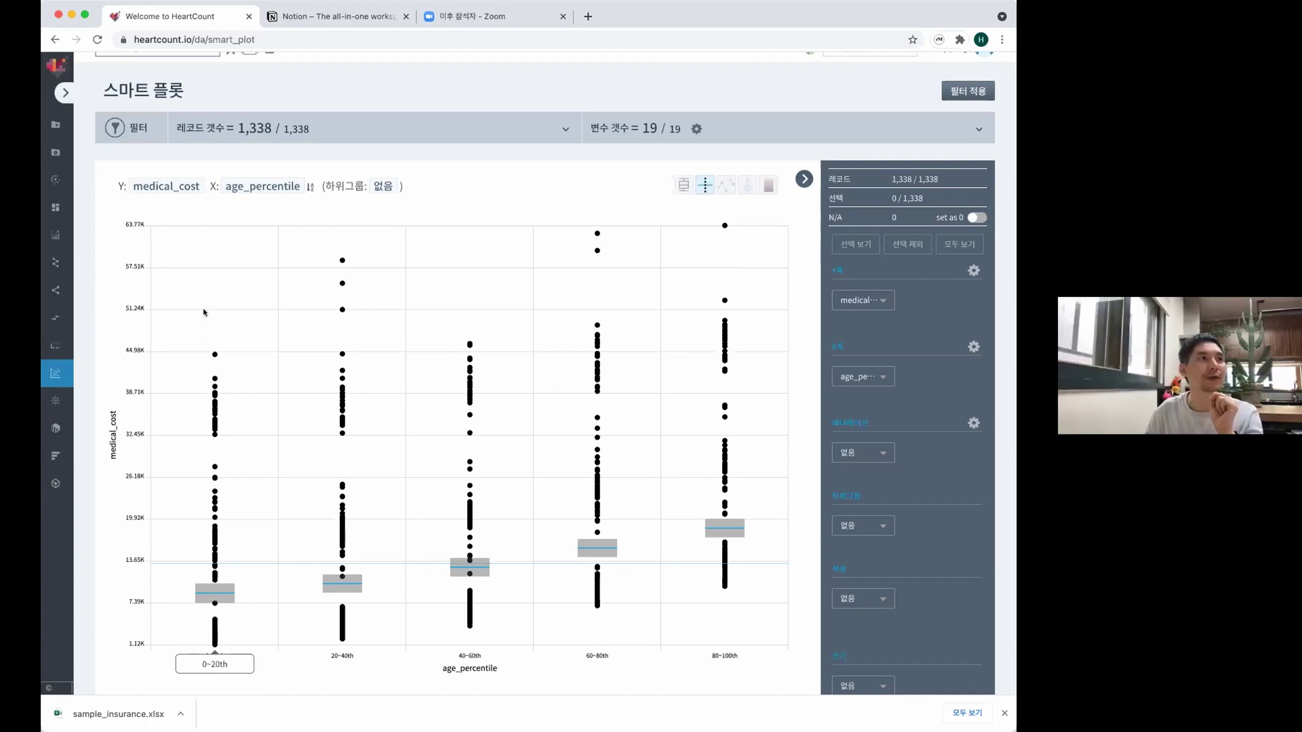
left_click_drag(179, 311, 245, 682)
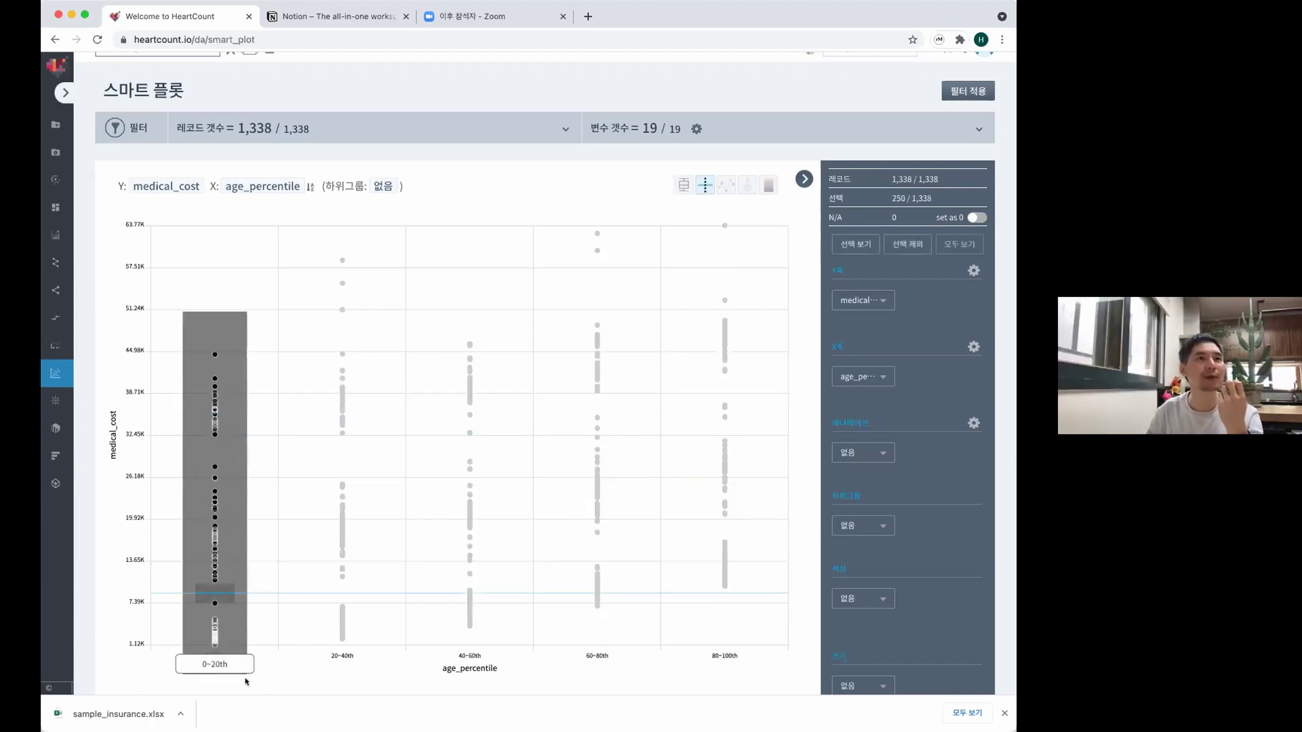
left_click(285, 334)
left_click_drag(371, 379, 372, 665)
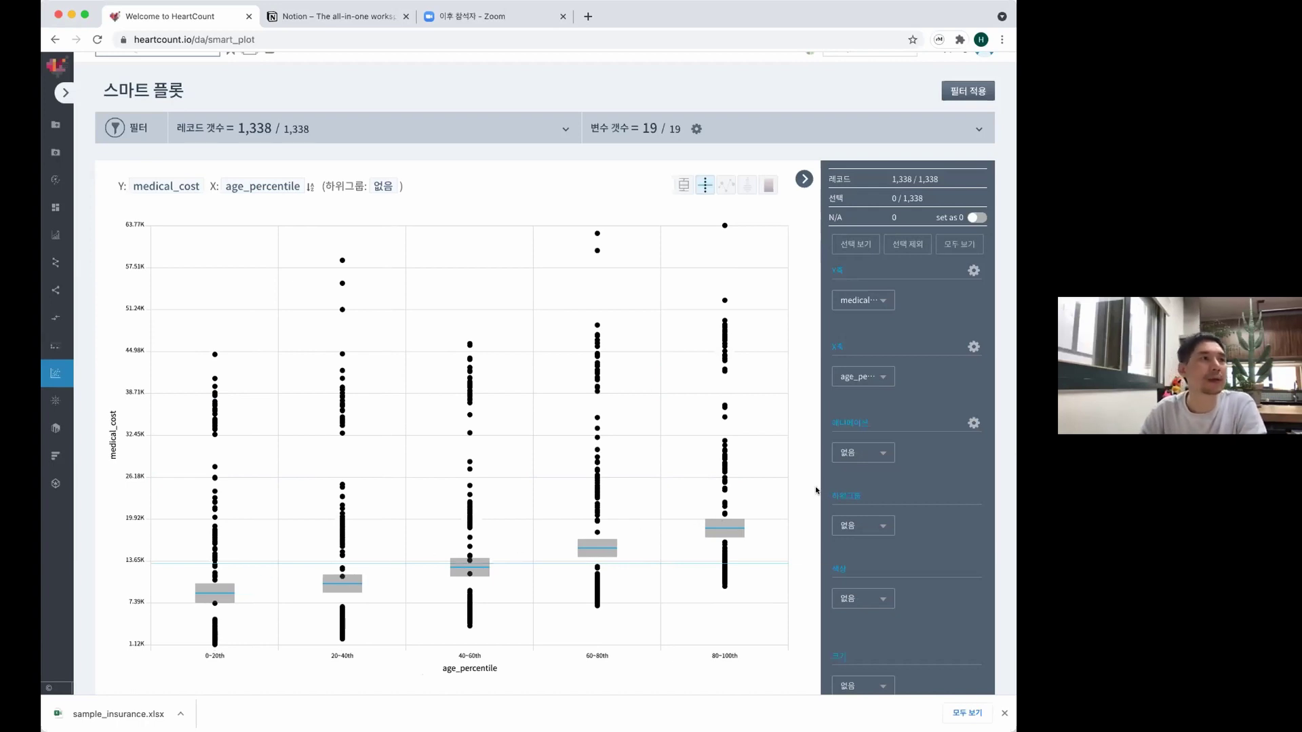
Set the X variable back to age_bin.
left_click(271, 188)
left_click(251, 264)
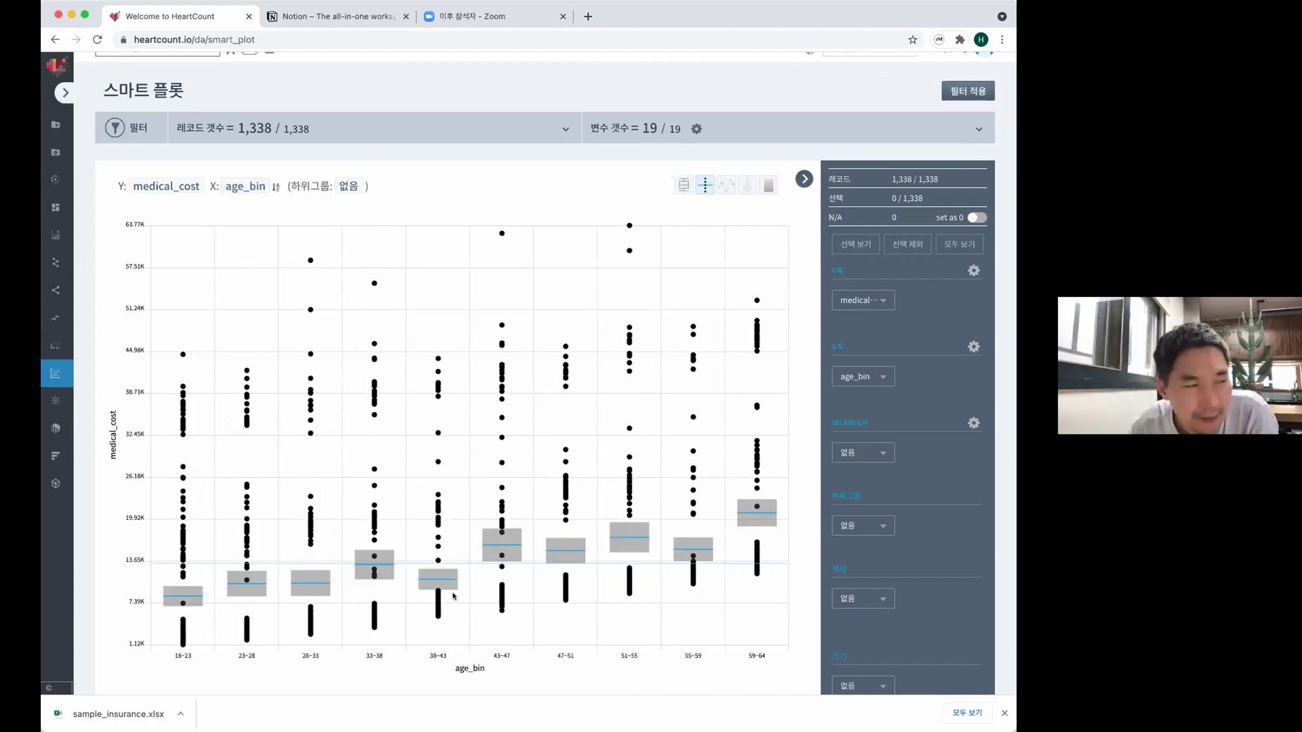
left_click(251, 183)
left_click(417, 183)
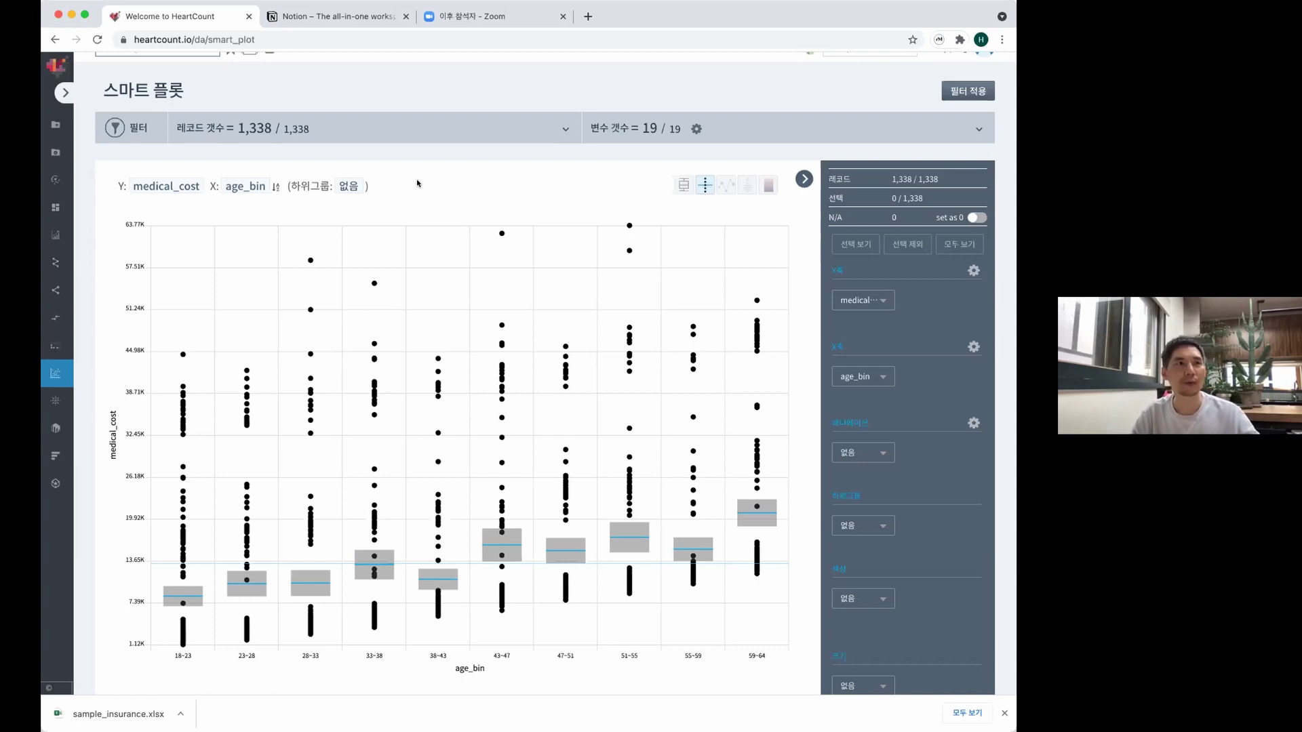
Set the subgroup (하위그룹) to X축, display the averages as a bar chart, and make the Y axis always show 0.
left_click(348, 186)
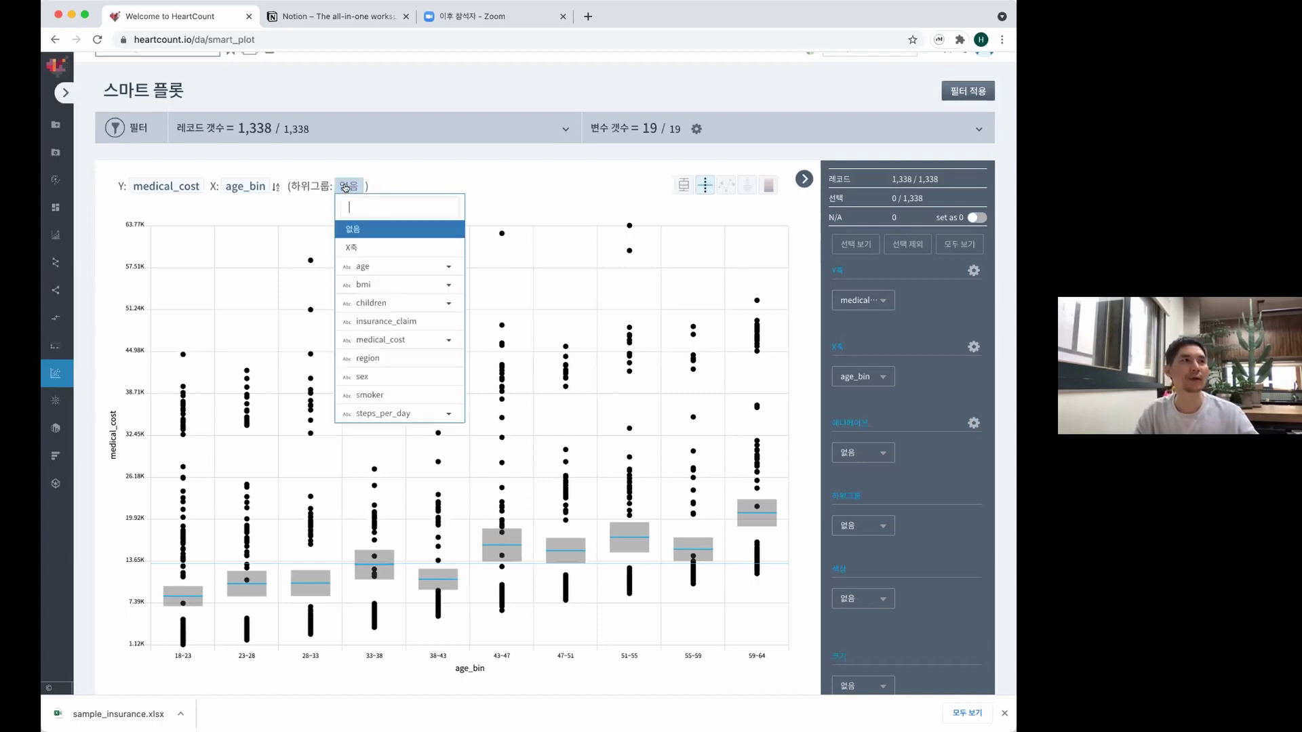
left_click(352, 247)
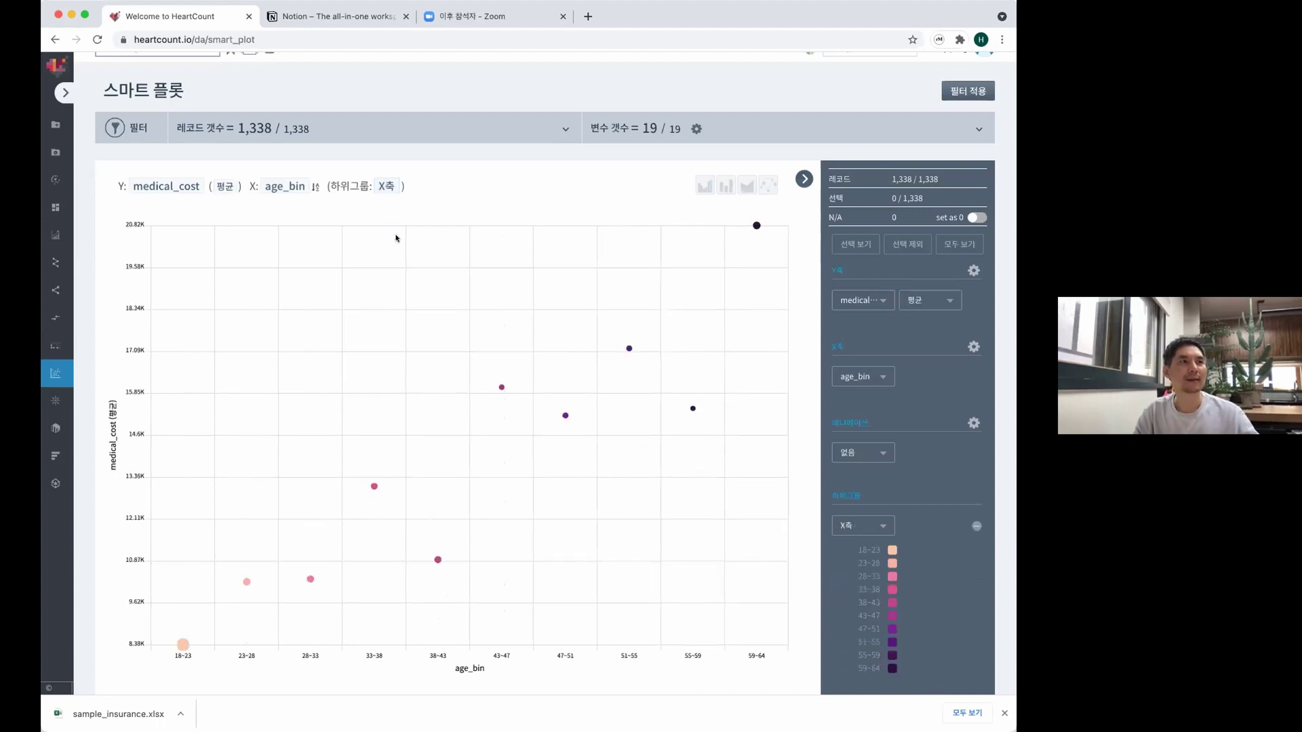
left_click(701, 184)
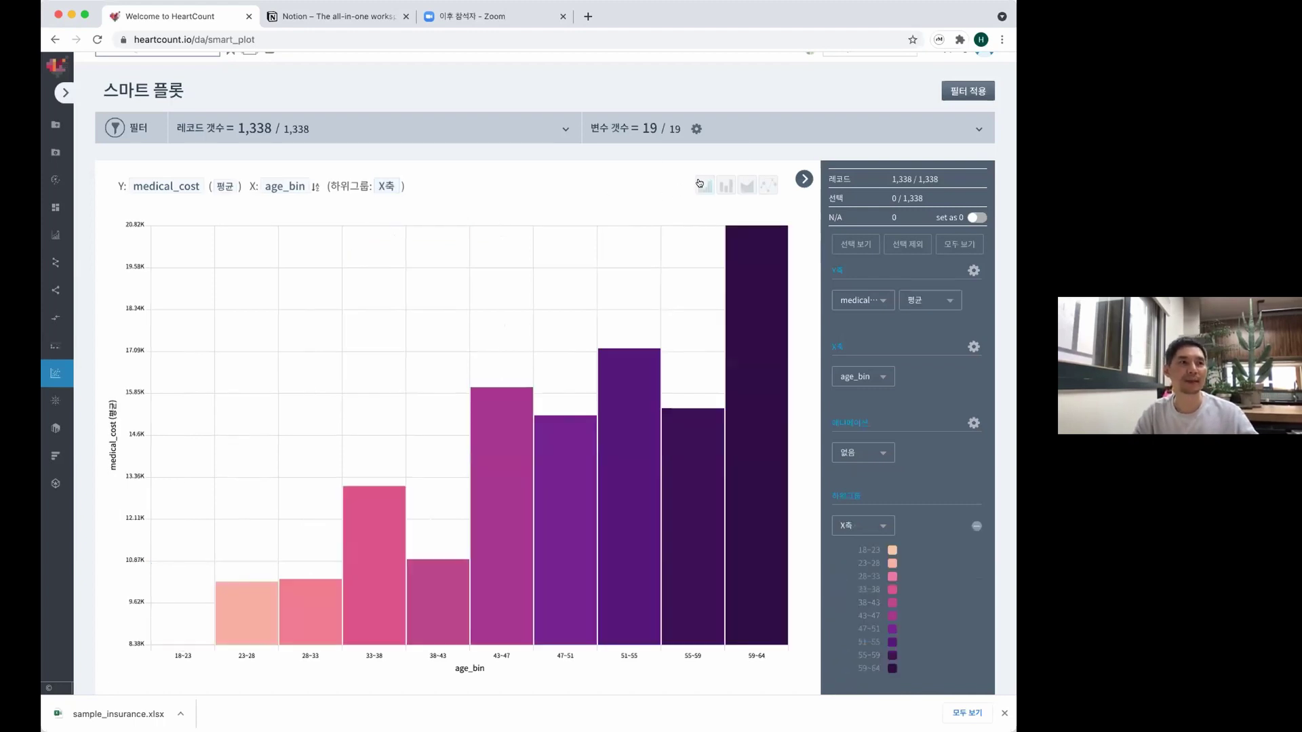
left_click(973, 271)
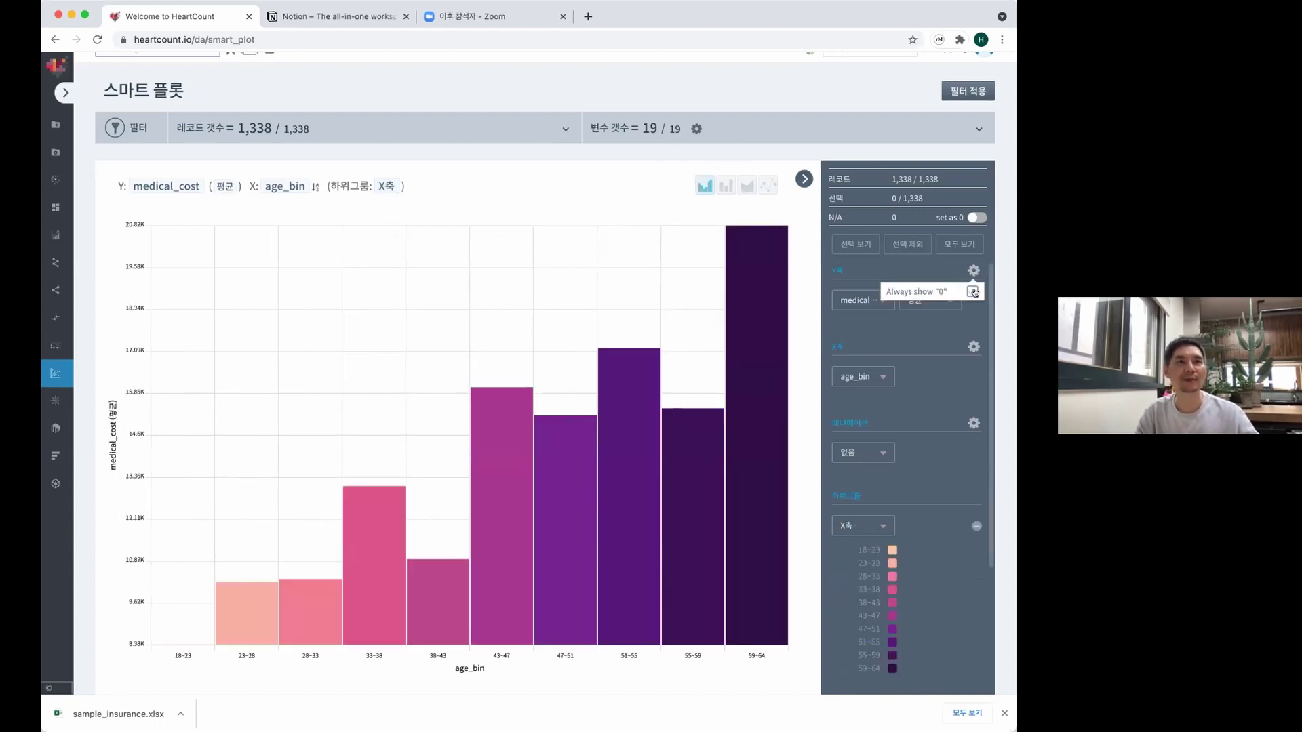
left_click(974, 292)
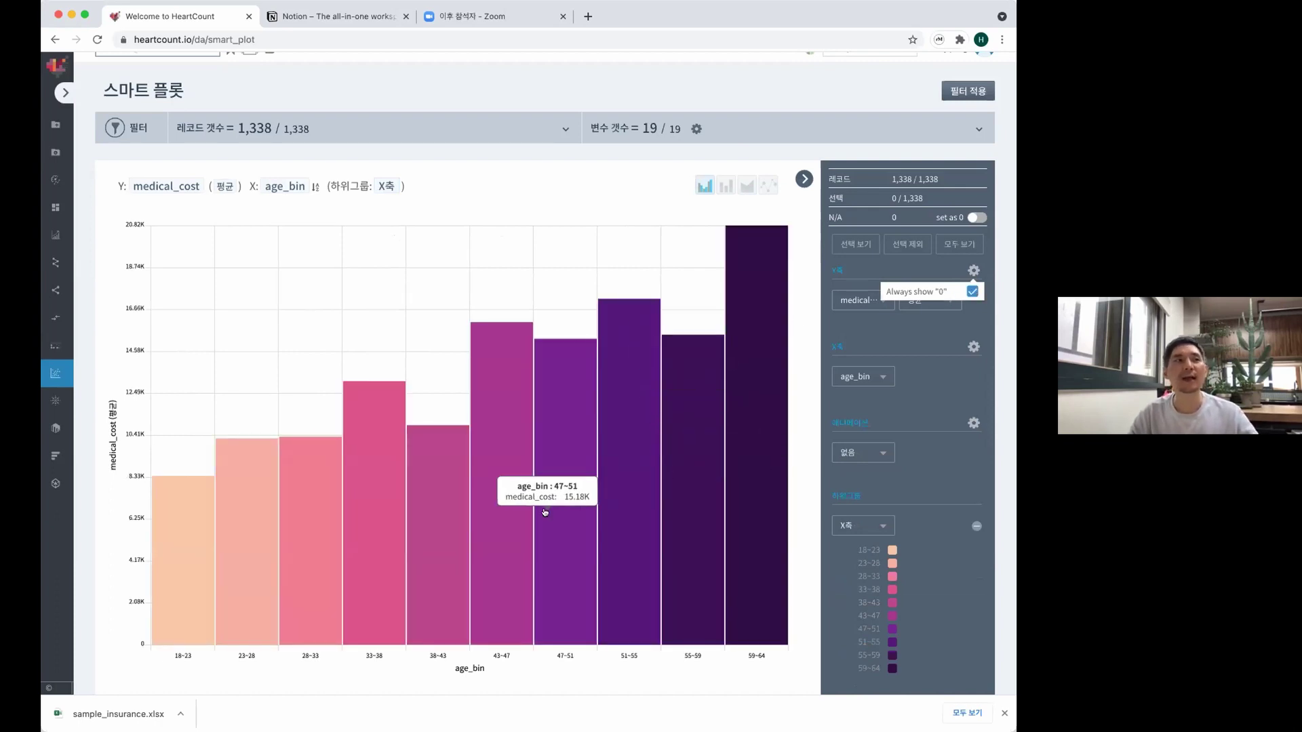
Reset the subgroup (하위그룹) to 없음 and overlay box plots on the age_bin points to inspect the 38~43 group.
left_click(387, 185)
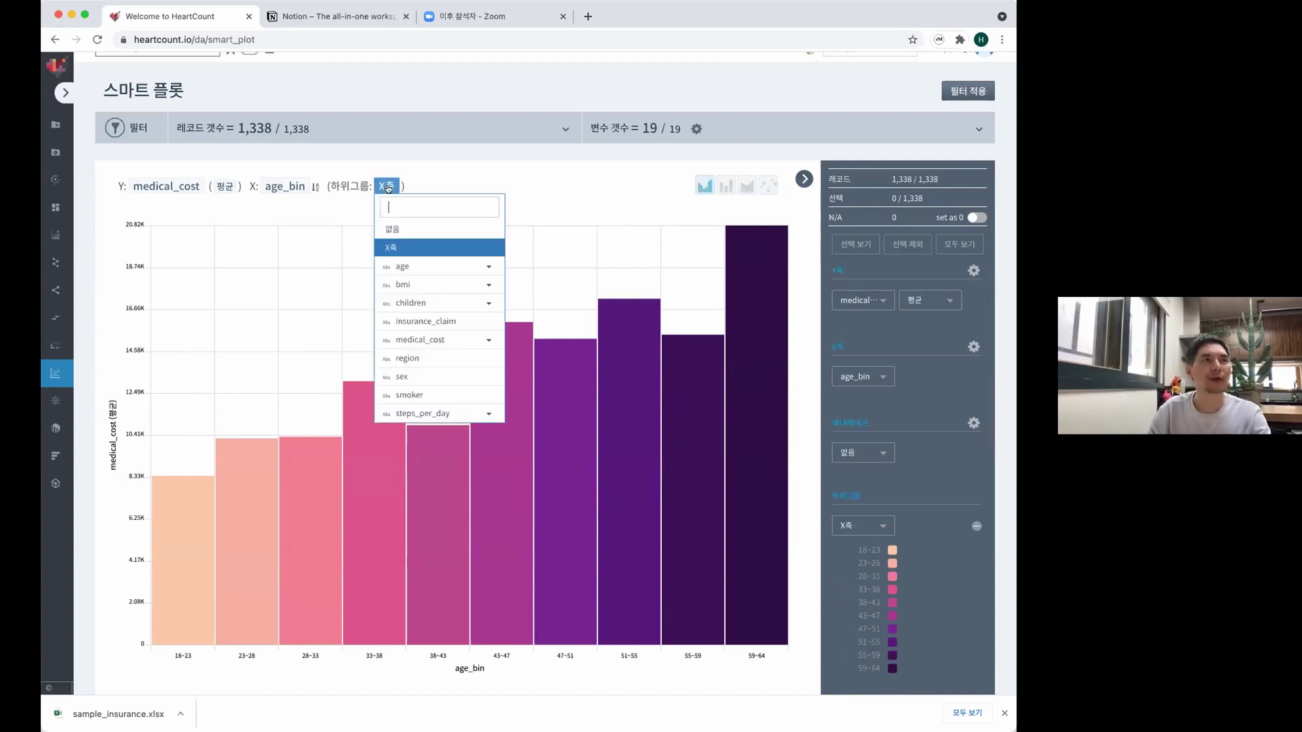
left_click(416, 230)
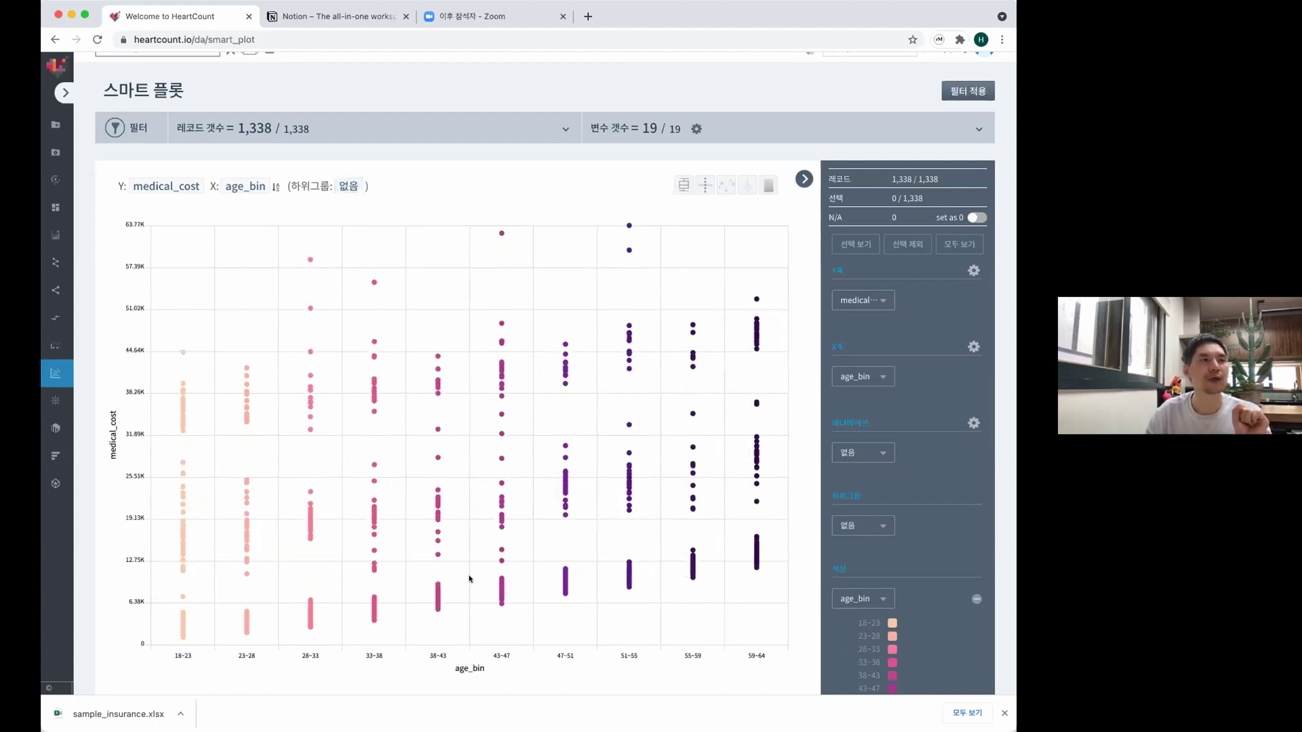
left_click(676, 180)
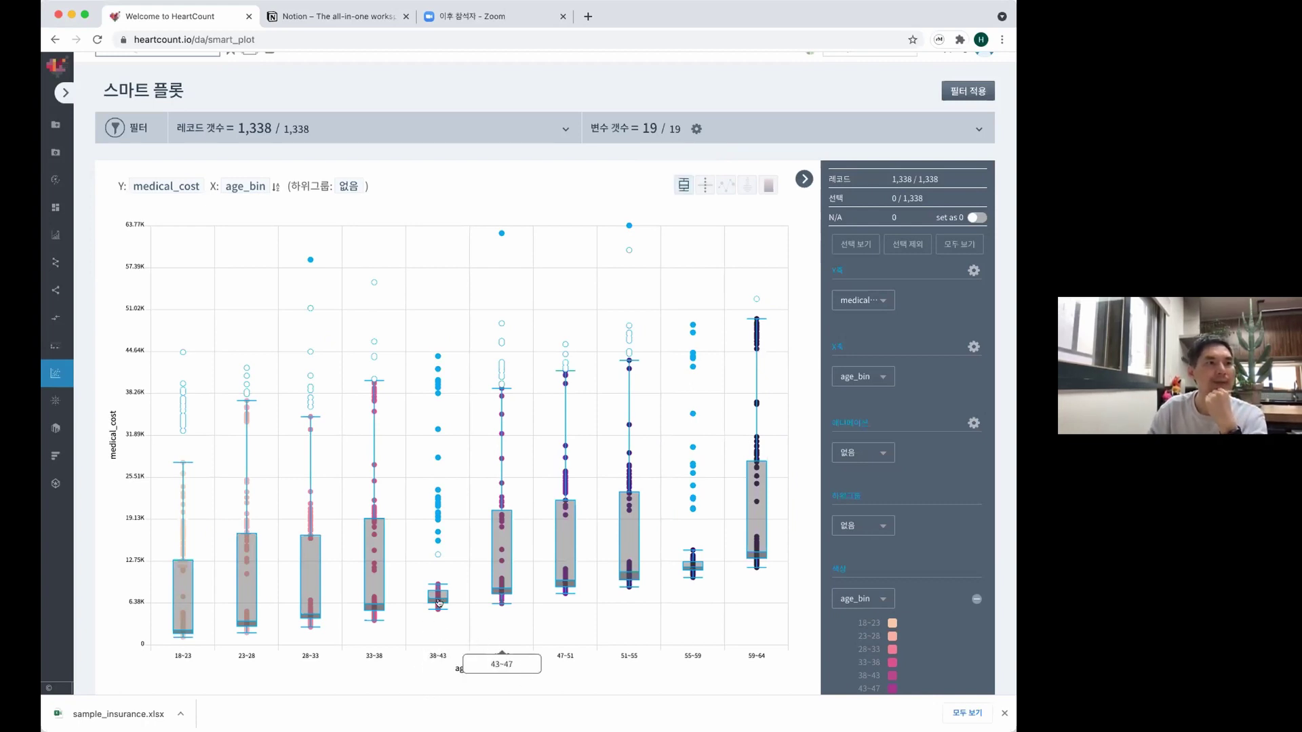
mouse_move(434, 600)
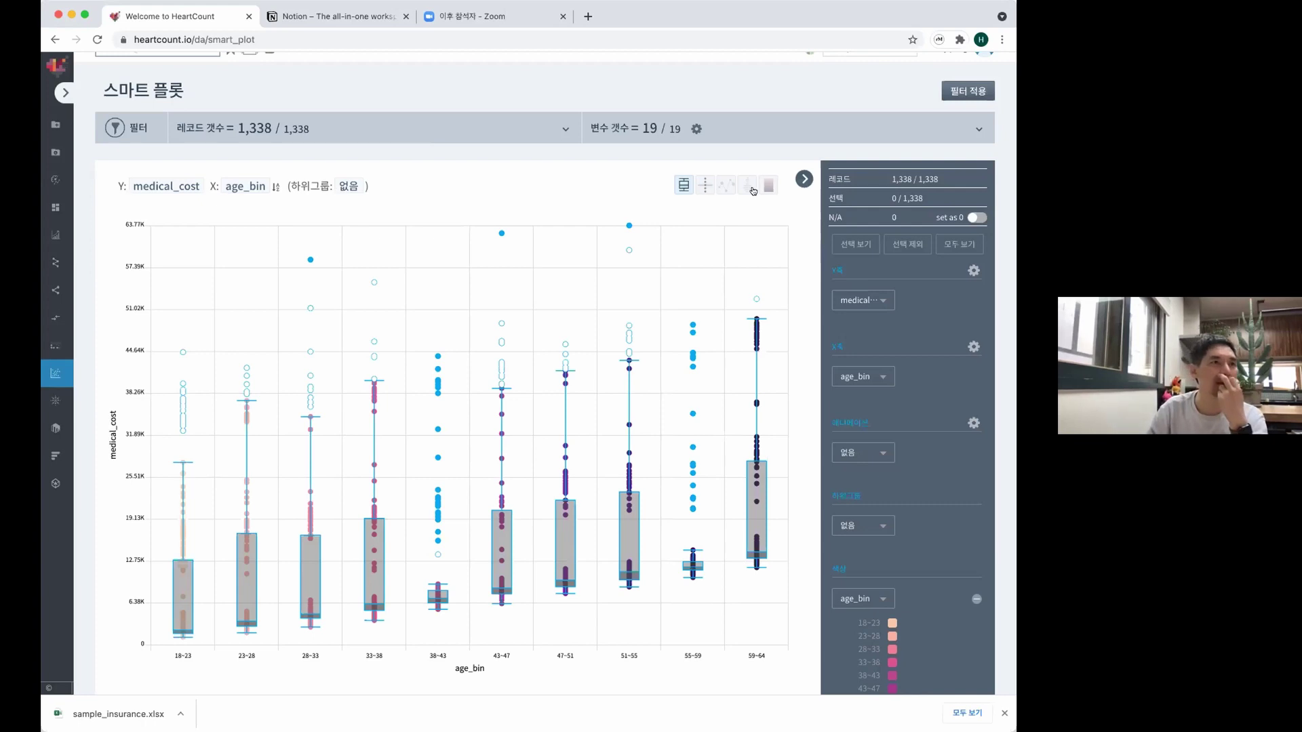
Replace the box plots with the average overlay and set the X variable to smoker.
left_click(703, 187)
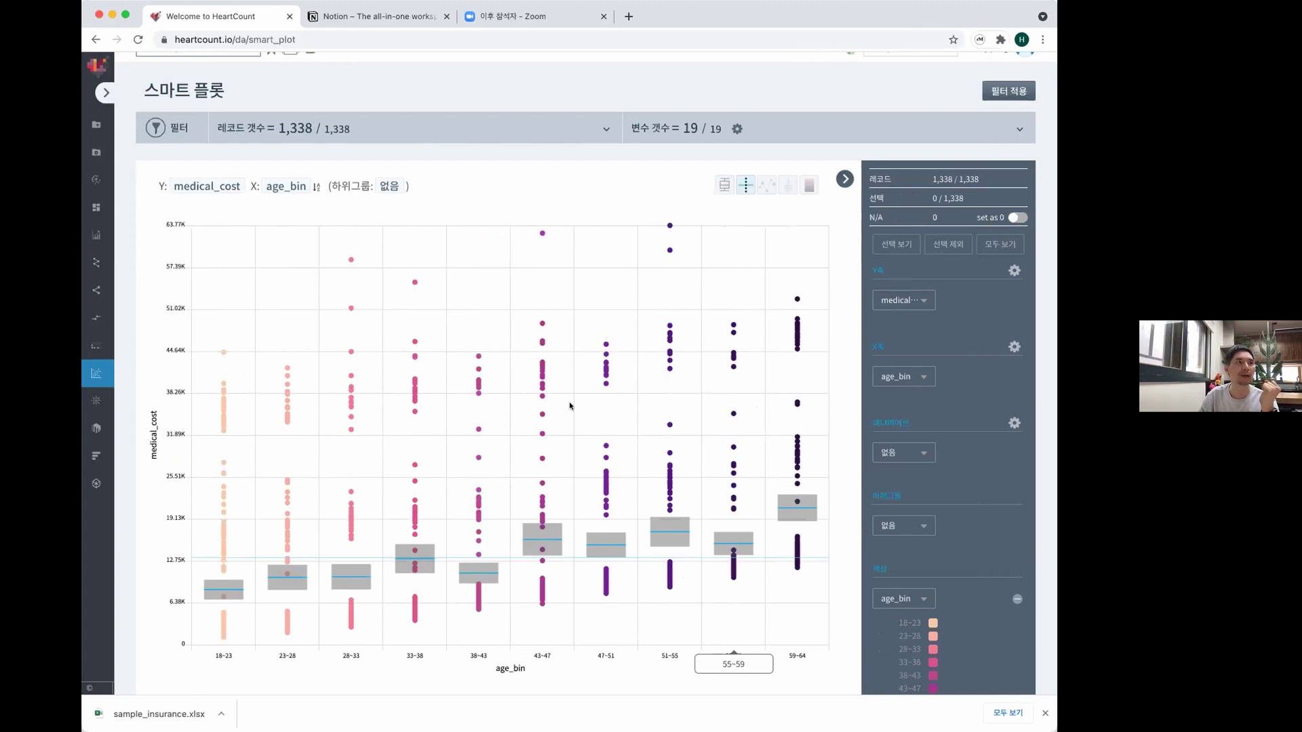
left_click(285, 187)
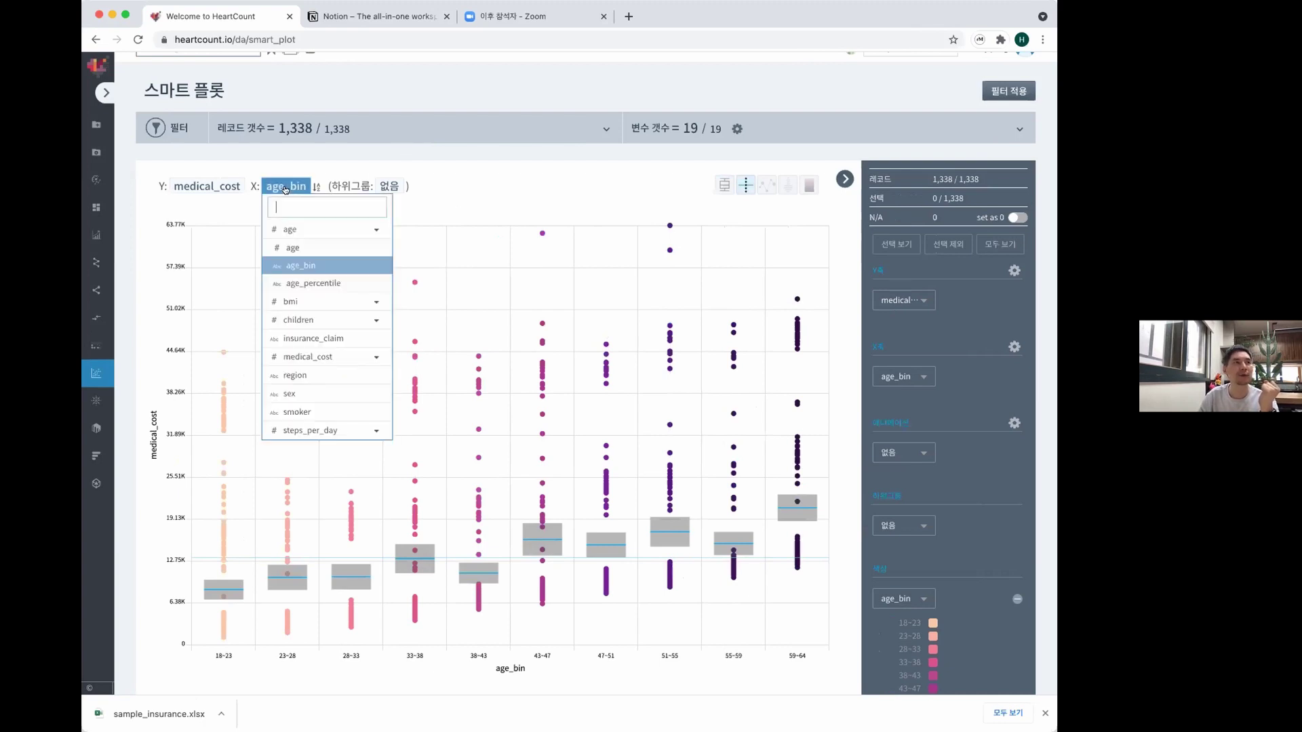
left_click(309, 411)
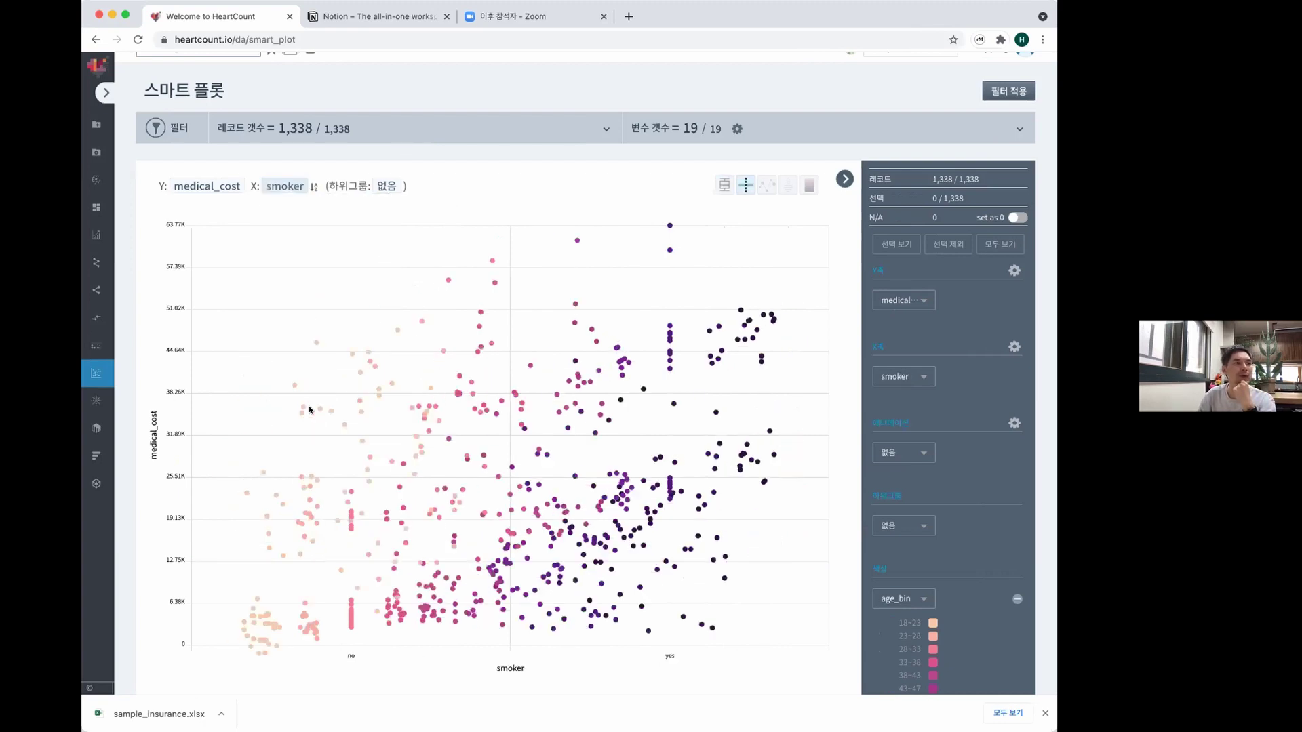
Color the plotted points by sex.
scroll(929, 499, "down", 3)
left_click(902, 380)
left_click(918, 549)
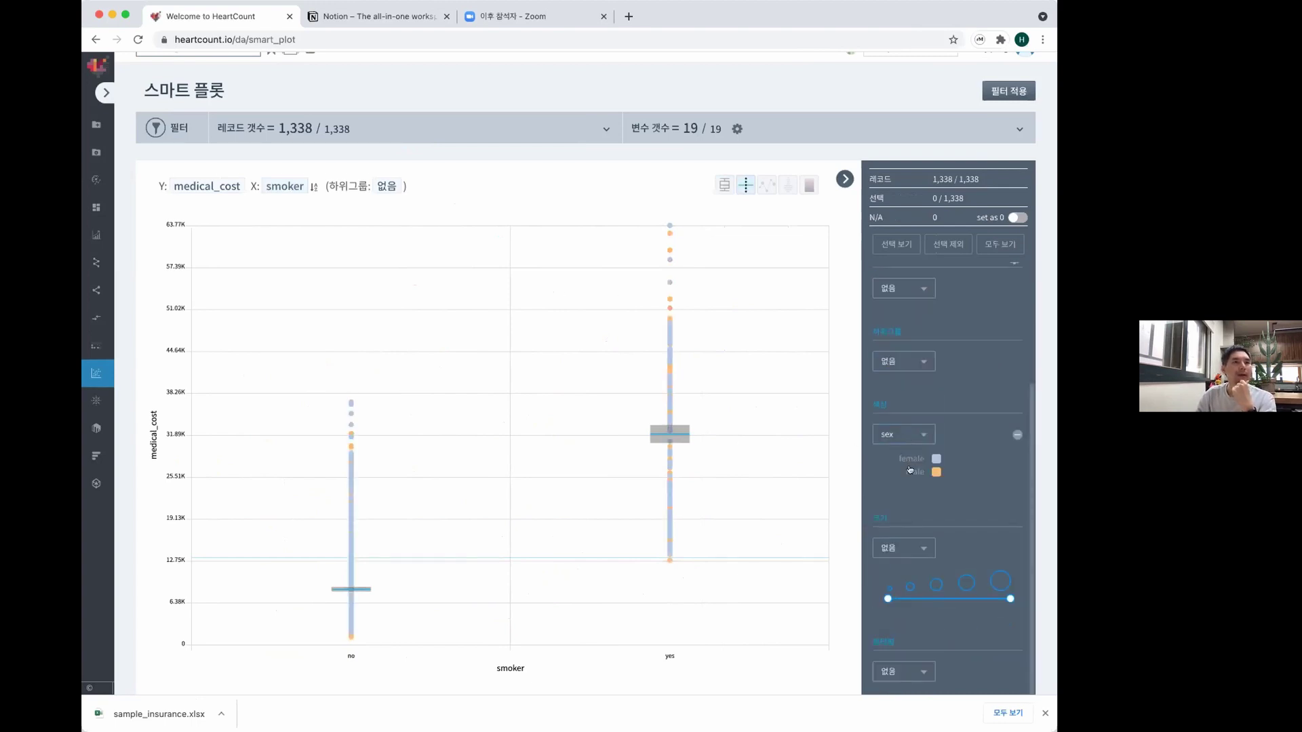
Color the plotted medical_cost points by smoker.
left_click(908, 435)
left_click(909, 627)
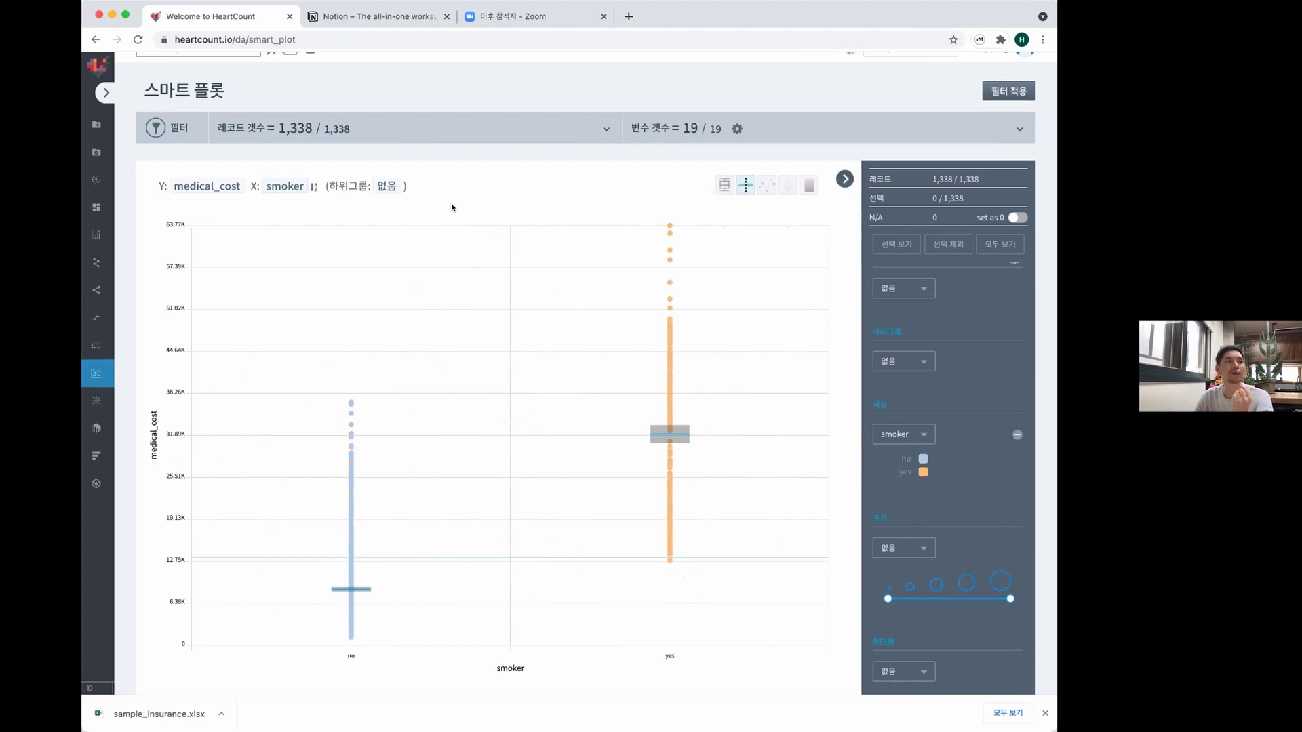
Set the subgroup (하위그룹) to X축 and inspect the average medical_cost bars for smokers and non-smokers.
left_click(386, 186)
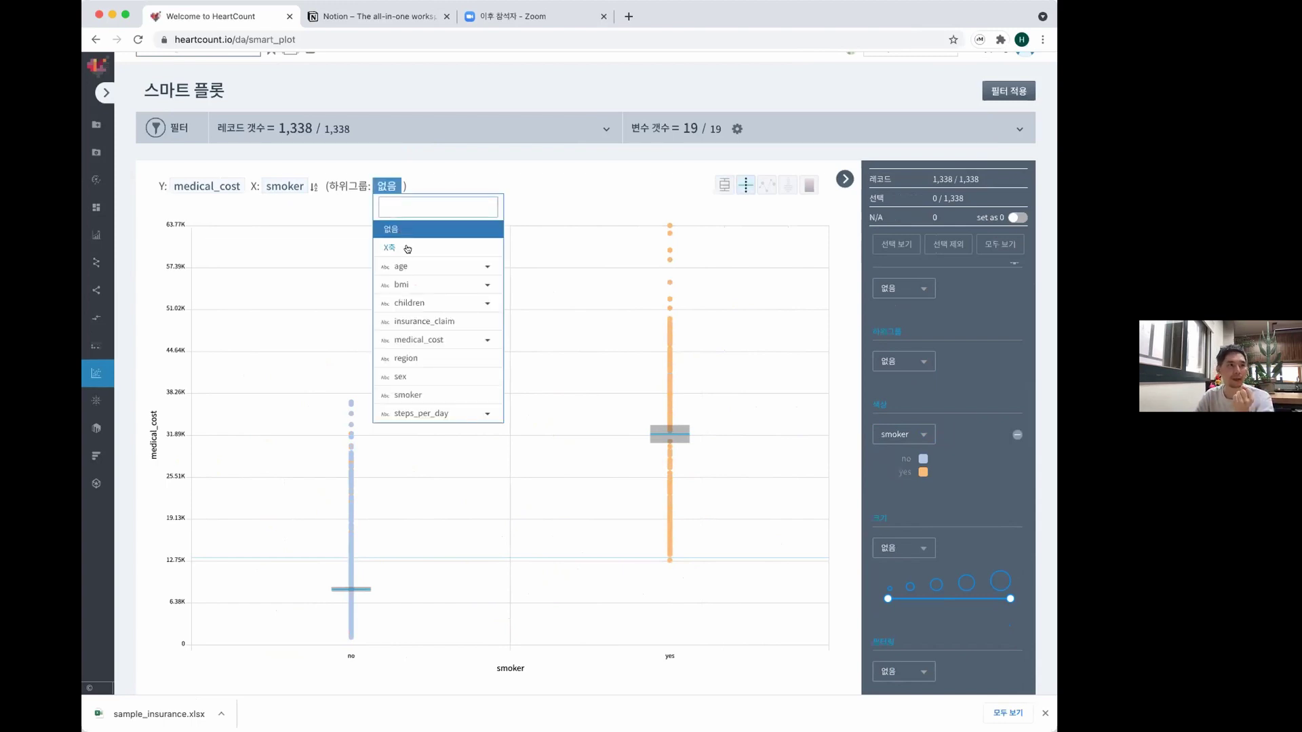
left_click(400, 227)
left_click(745, 185)
mouse_move(693, 346)
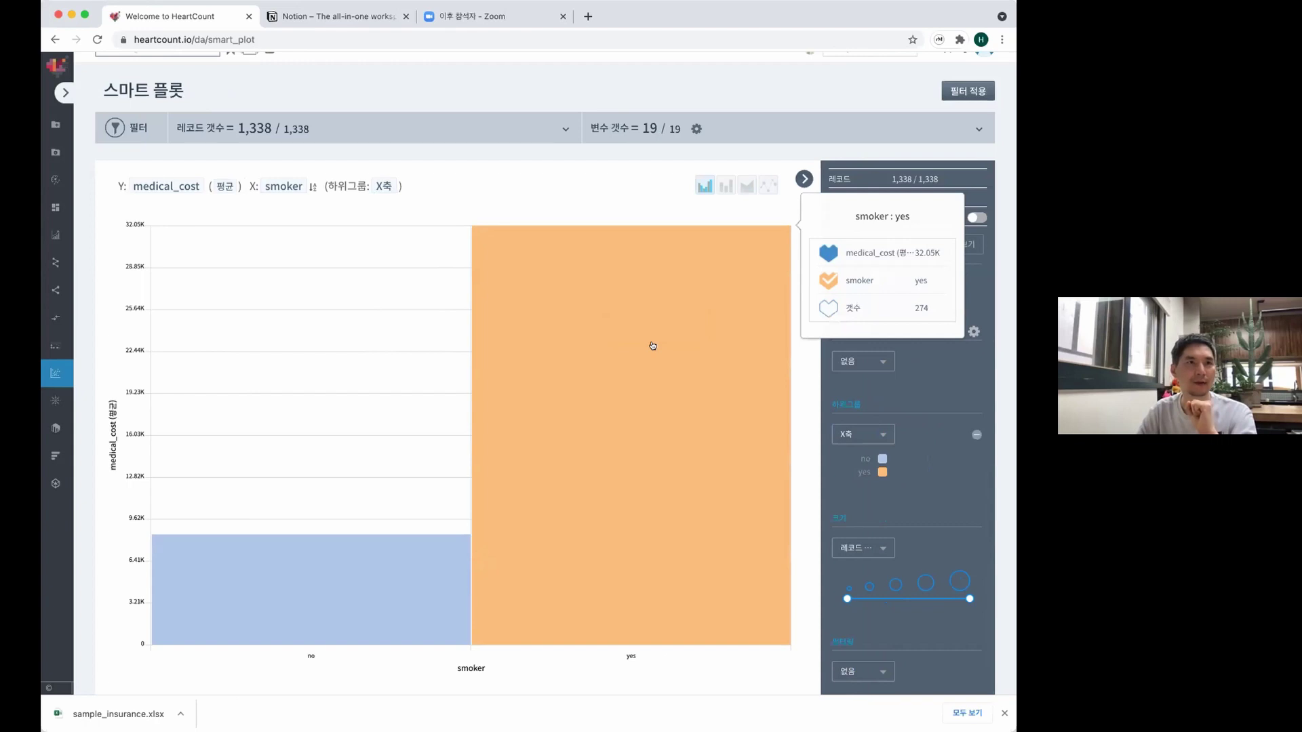
mouse_move(371, 566)
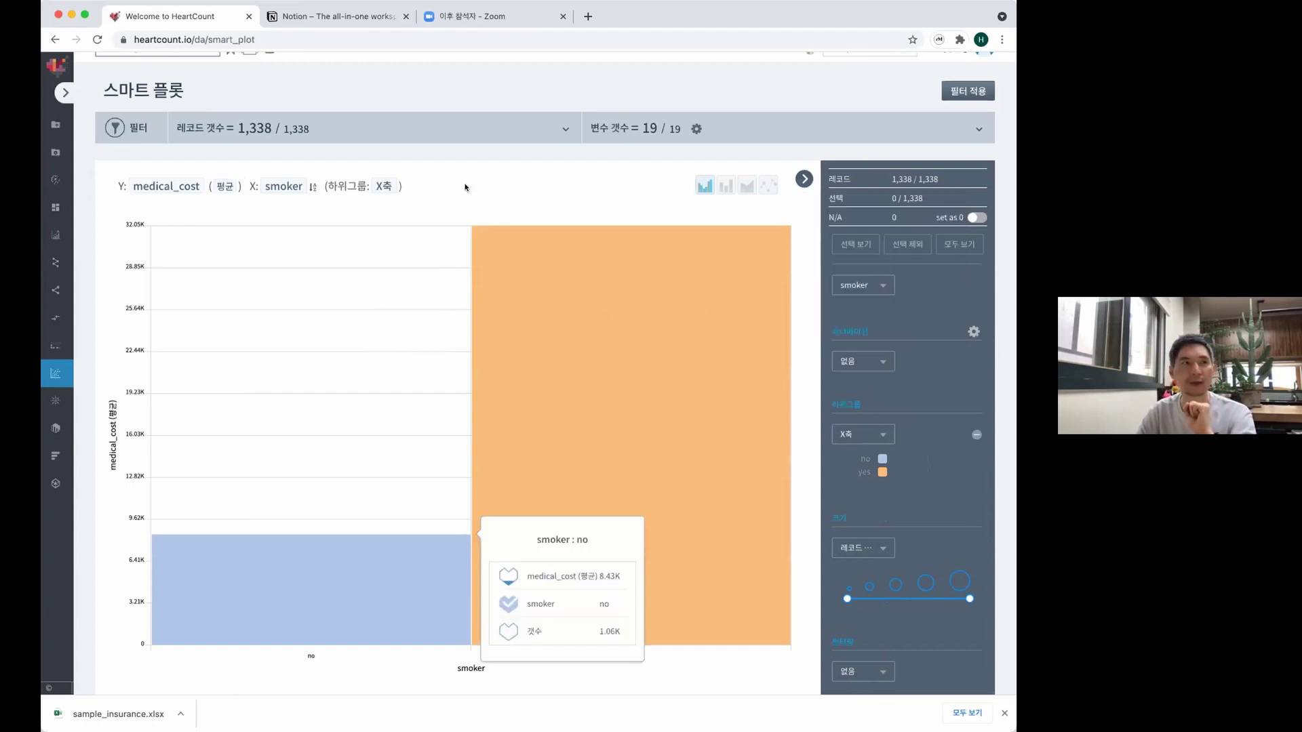
Reset the subgroup (하위그룹) to 없음 and show the average overlay on the smoker points.
left_click(385, 185)
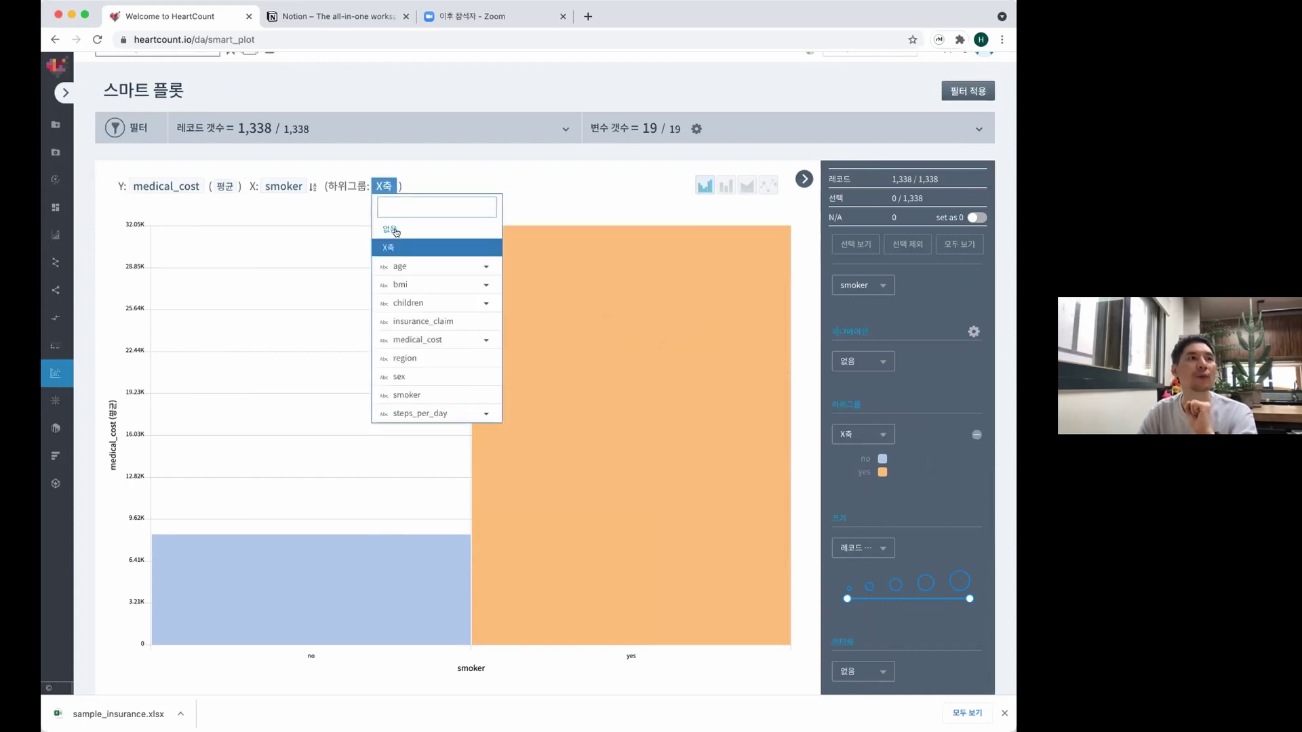
left_click(396, 230)
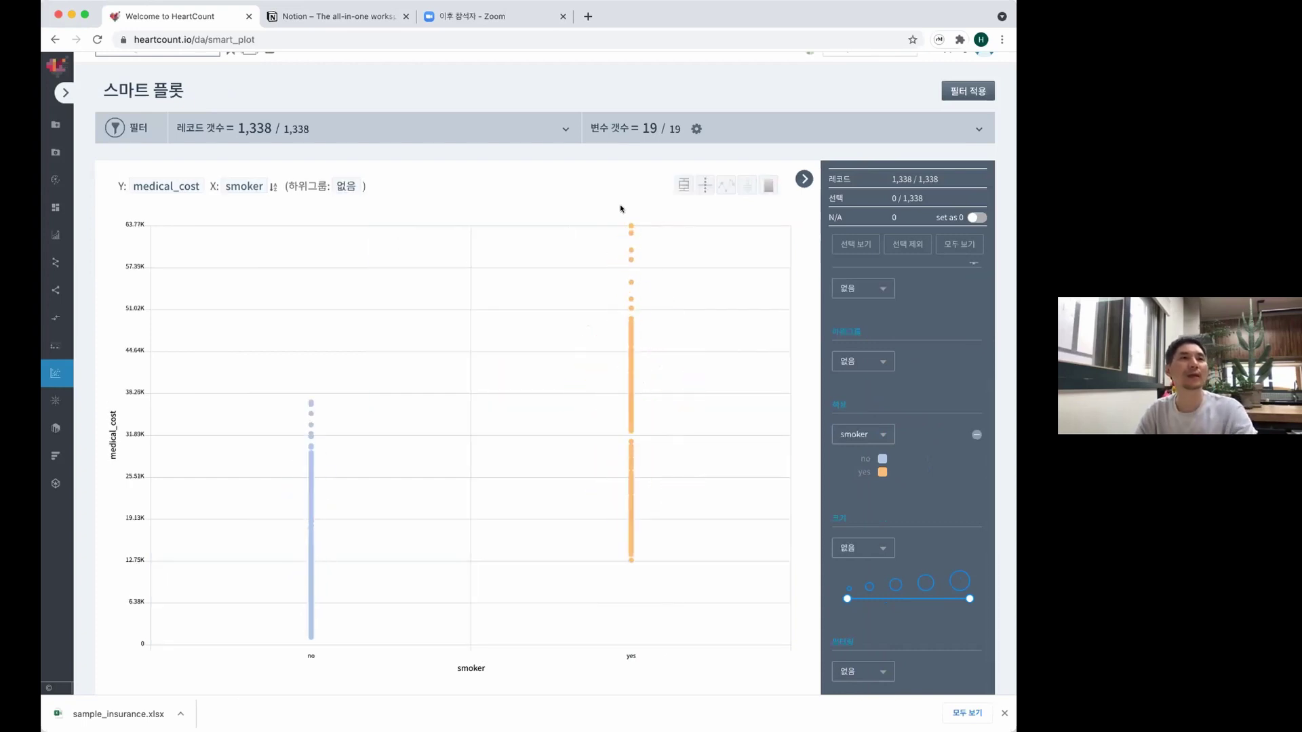
left_click(681, 187)
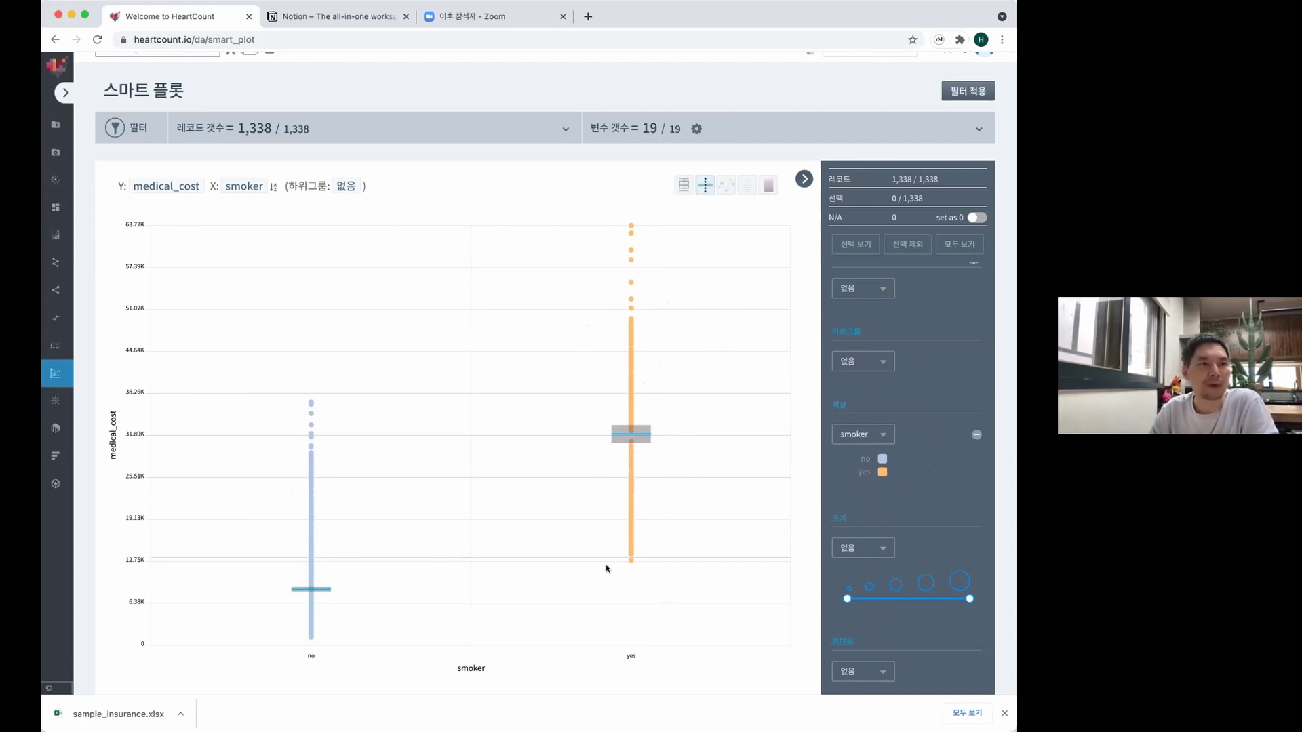
Examine the lowest-cost smokers, the highest-cost non-smokers and the smokers' average marker in the plot.
left_click_drag(610, 531, 650, 563)
left_click(707, 597)
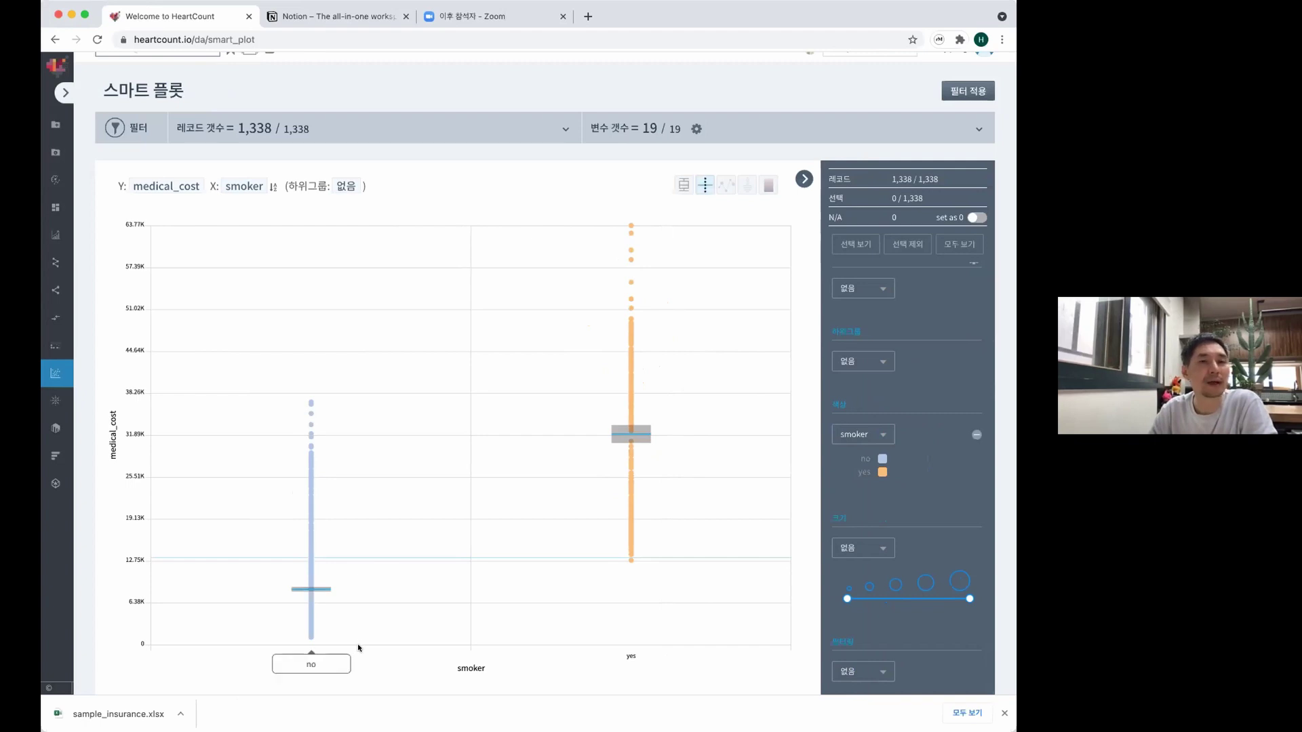
left_click_drag(276, 371, 332, 431)
left_click(354, 459)
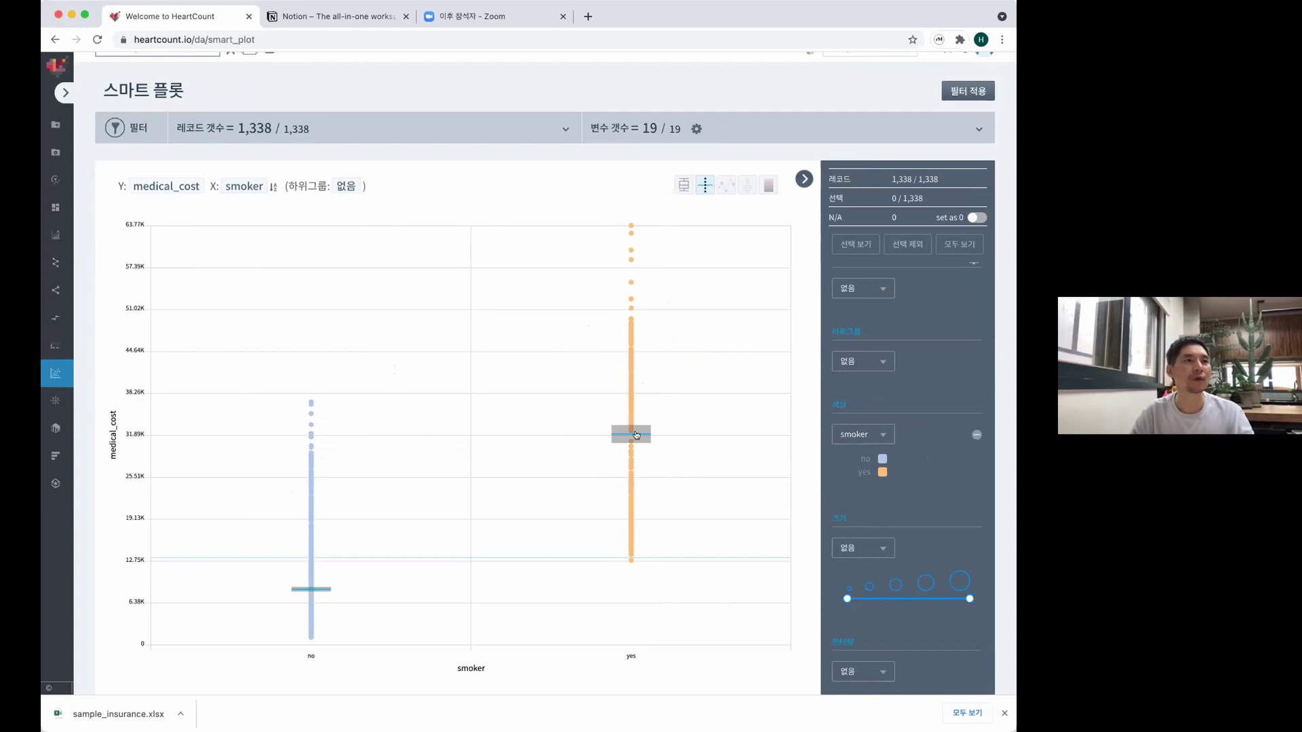
mouse_move(636, 435)
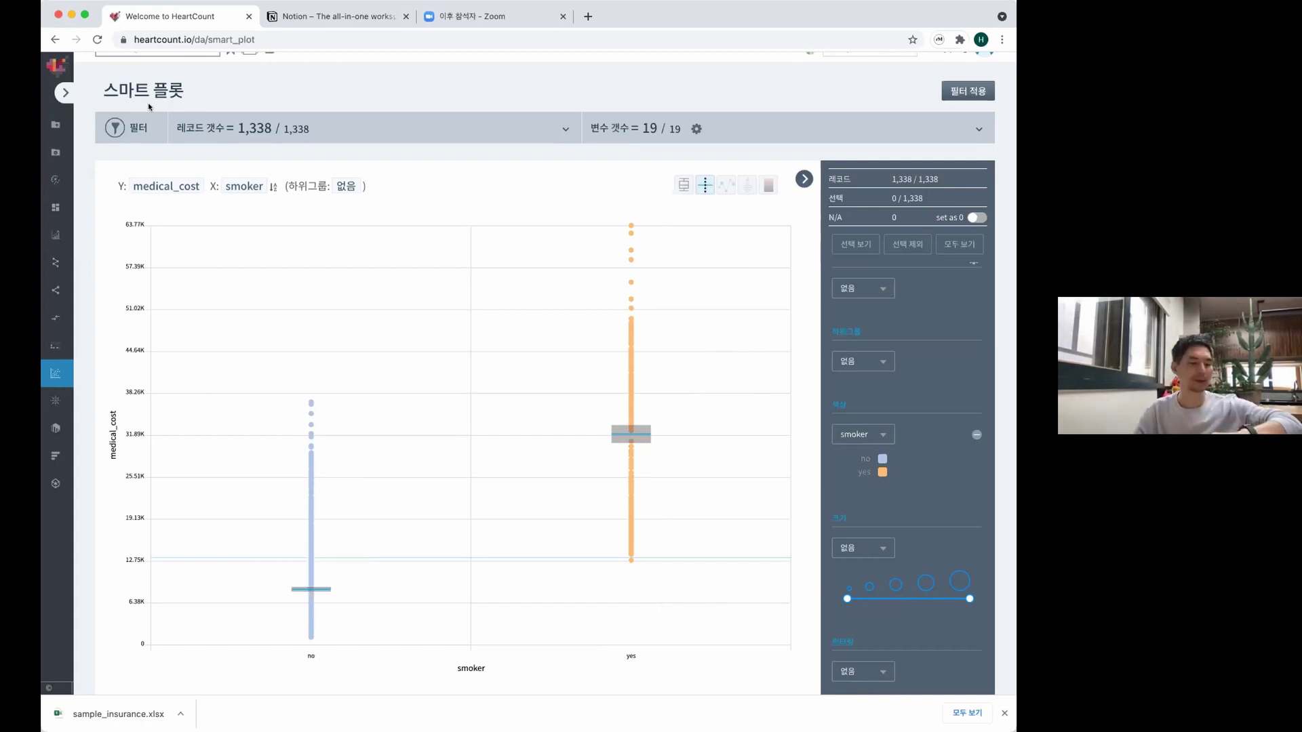
Open the driver analysis (요인분석) for medical_cost and limit the factor table to single variables (변수 한개).
left_click(73, 93)
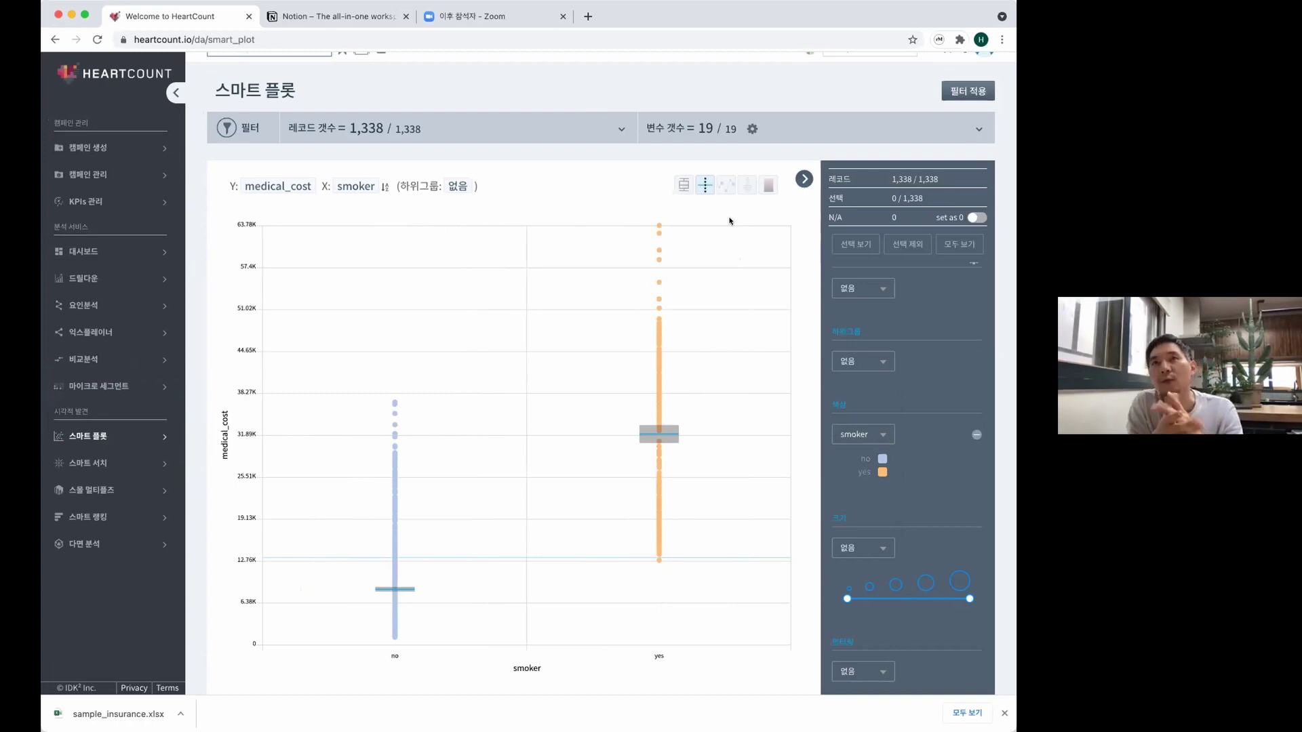
left_click(355, 187)
left_click(541, 252)
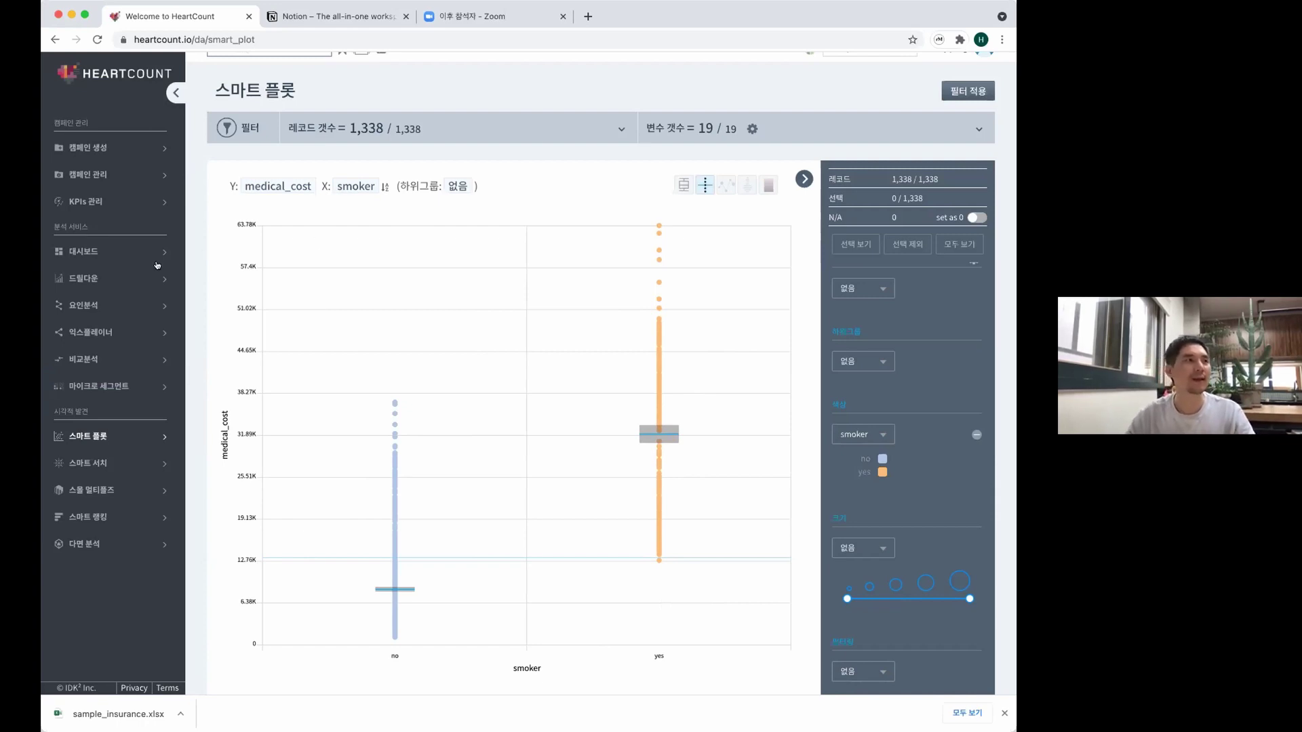
left_click(86, 306)
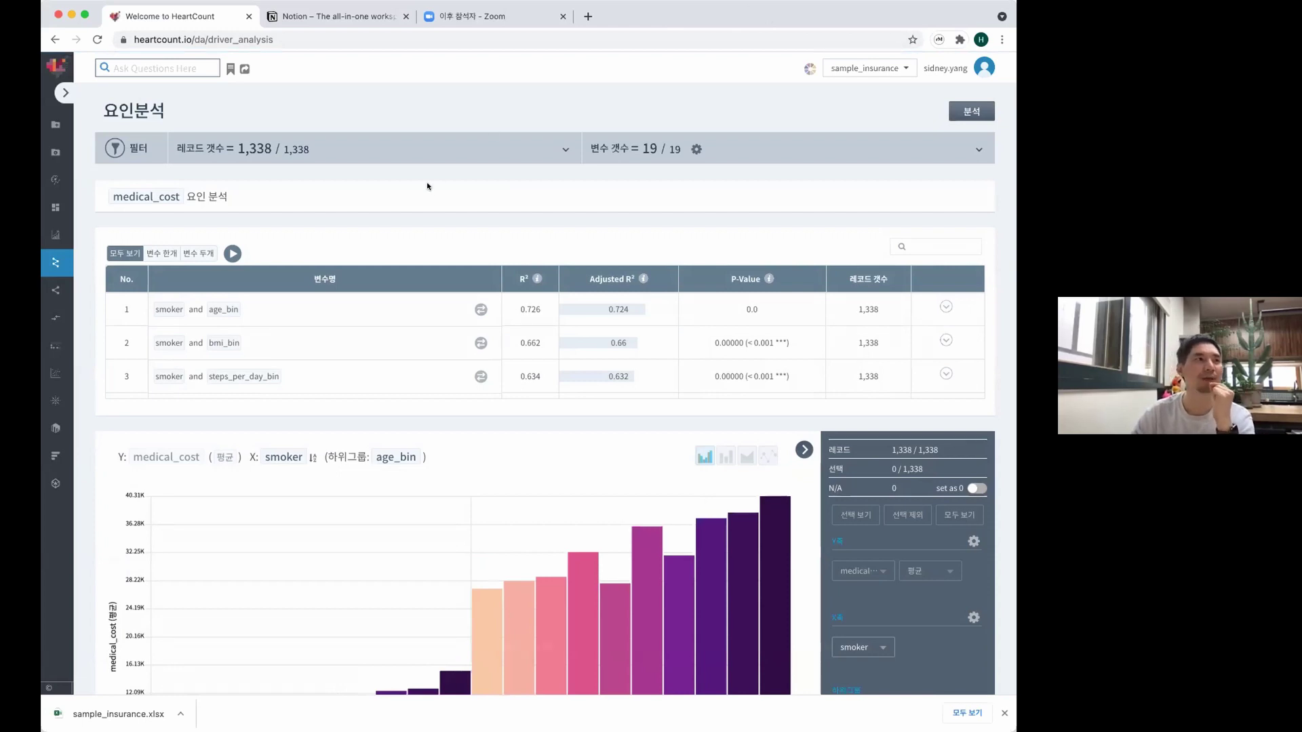
scroll(343, 236, "down", 2)
left_click(157, 186)
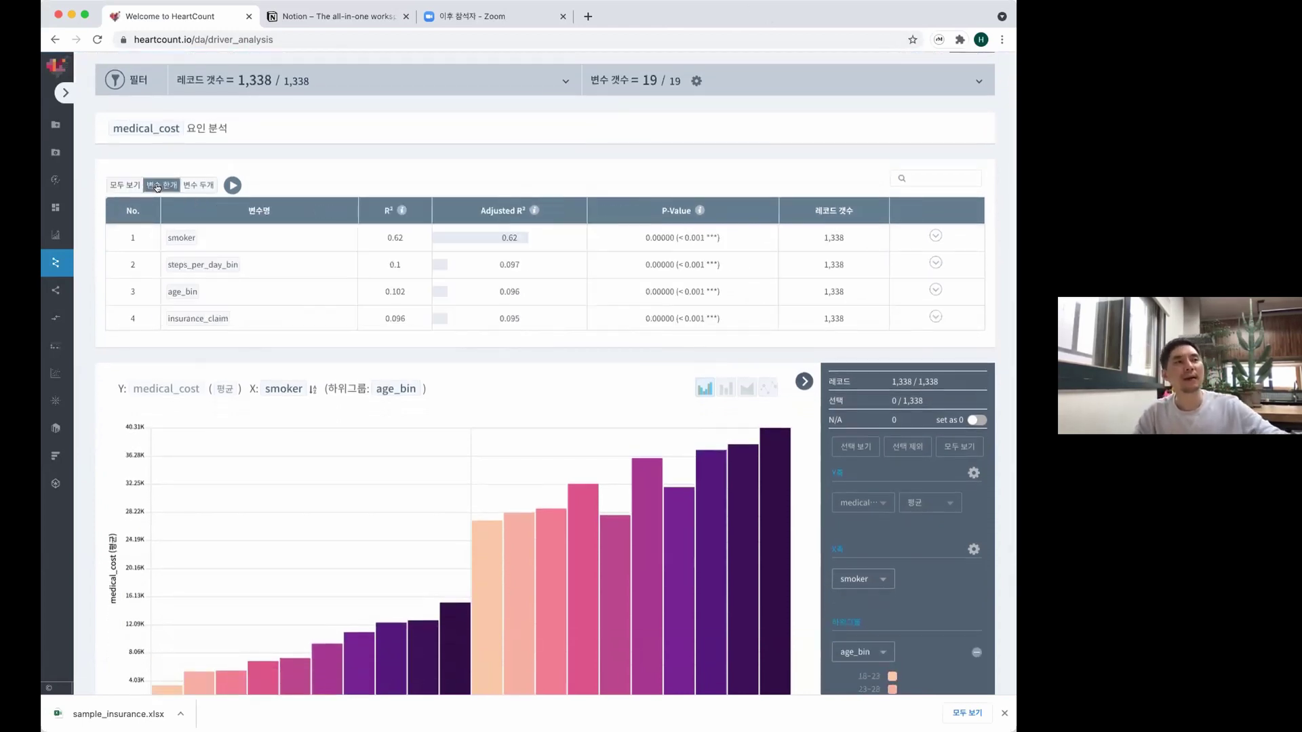
Plot medical_cost against each of the single factors smoker, steps_per_day_bin and age_bin in turn.
left_click(271, 241)
scroll(270, 240, "down", 3)
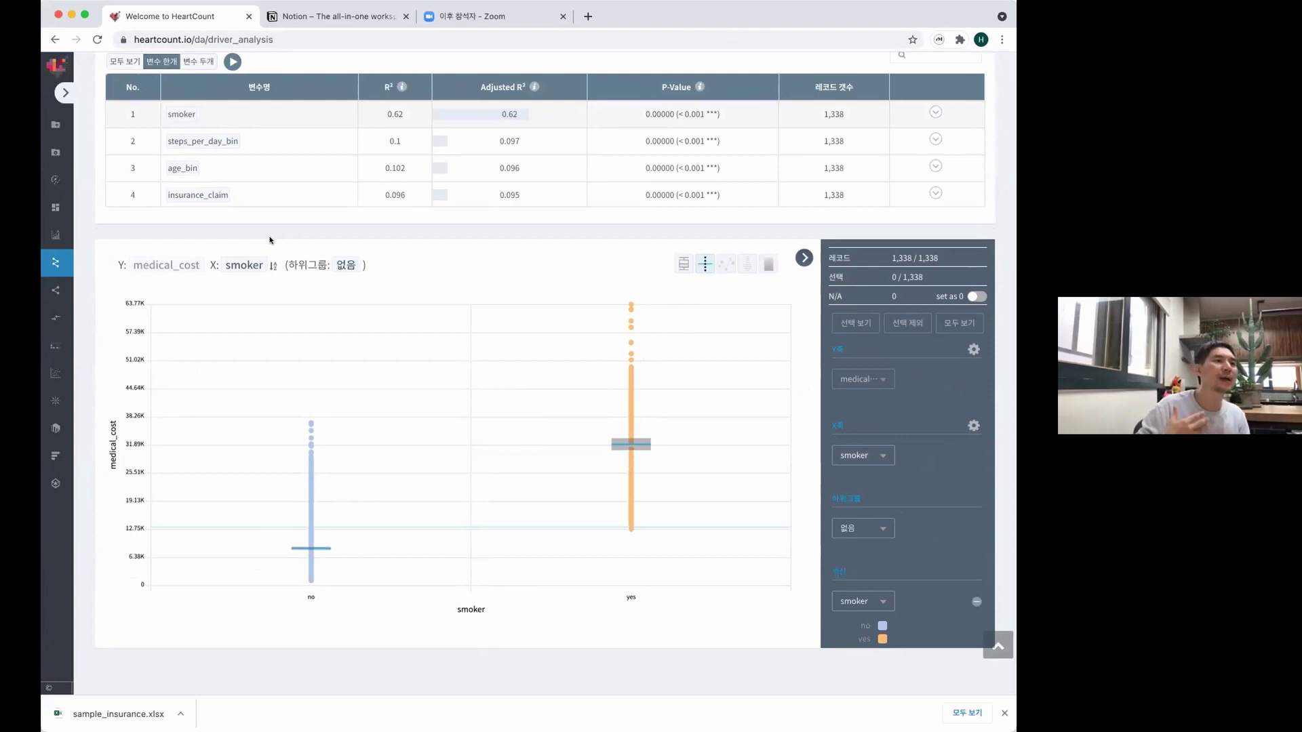
left_click(262, 144)
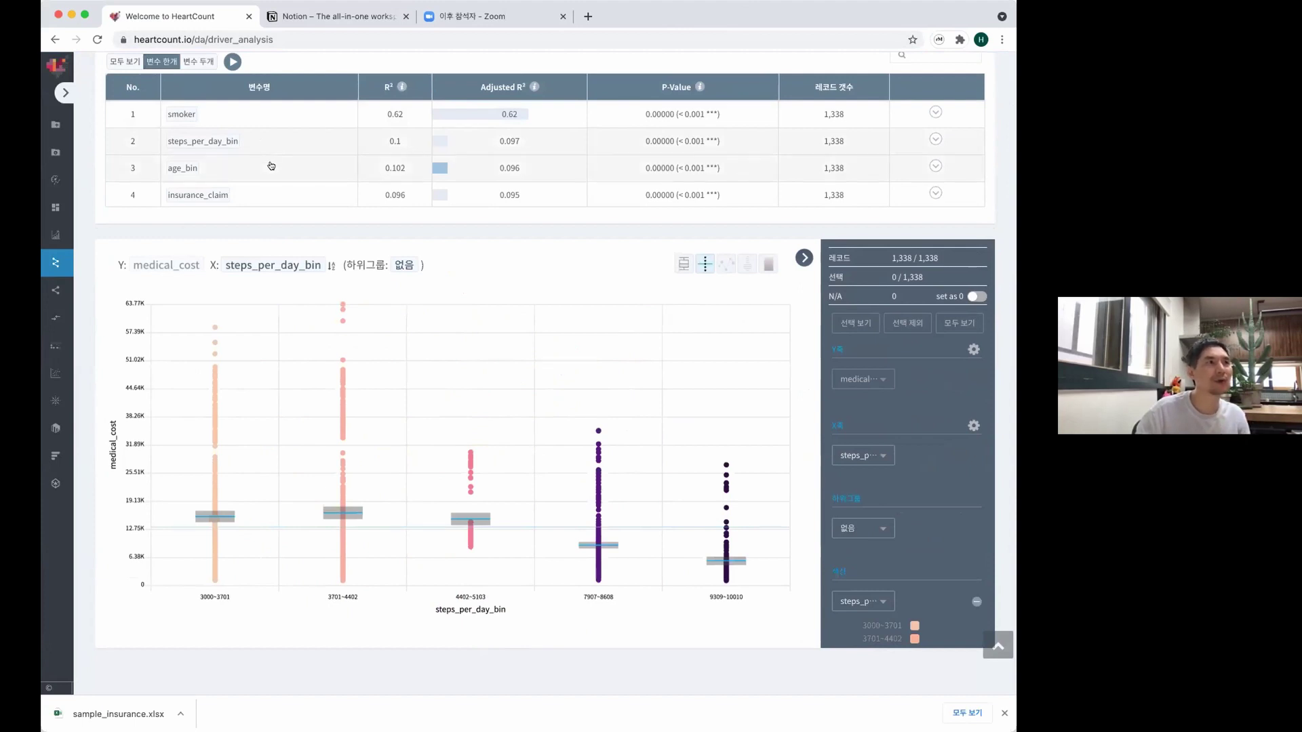
left_click(270, 166)
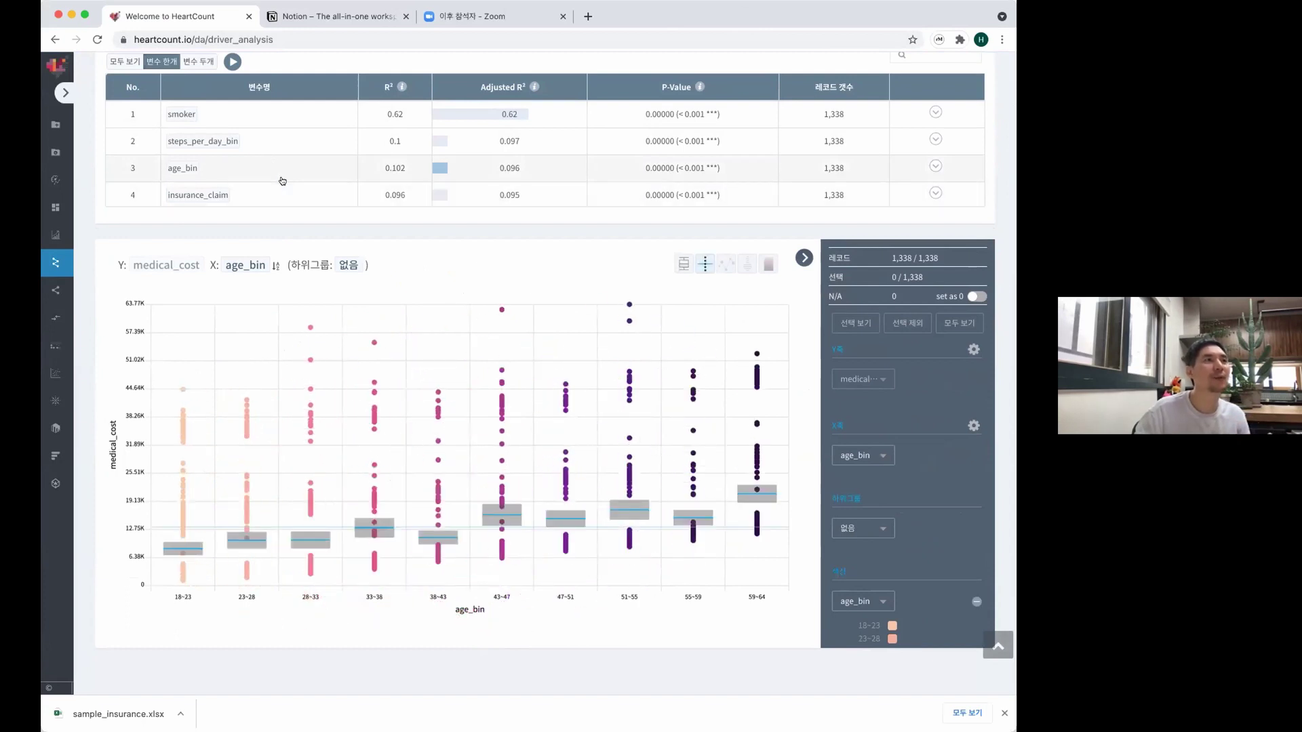
Switch the factor table to two-variable combinations (변수 두개) and chart the average medical_cost by smoker and age_bin.
left_click(196, 61)
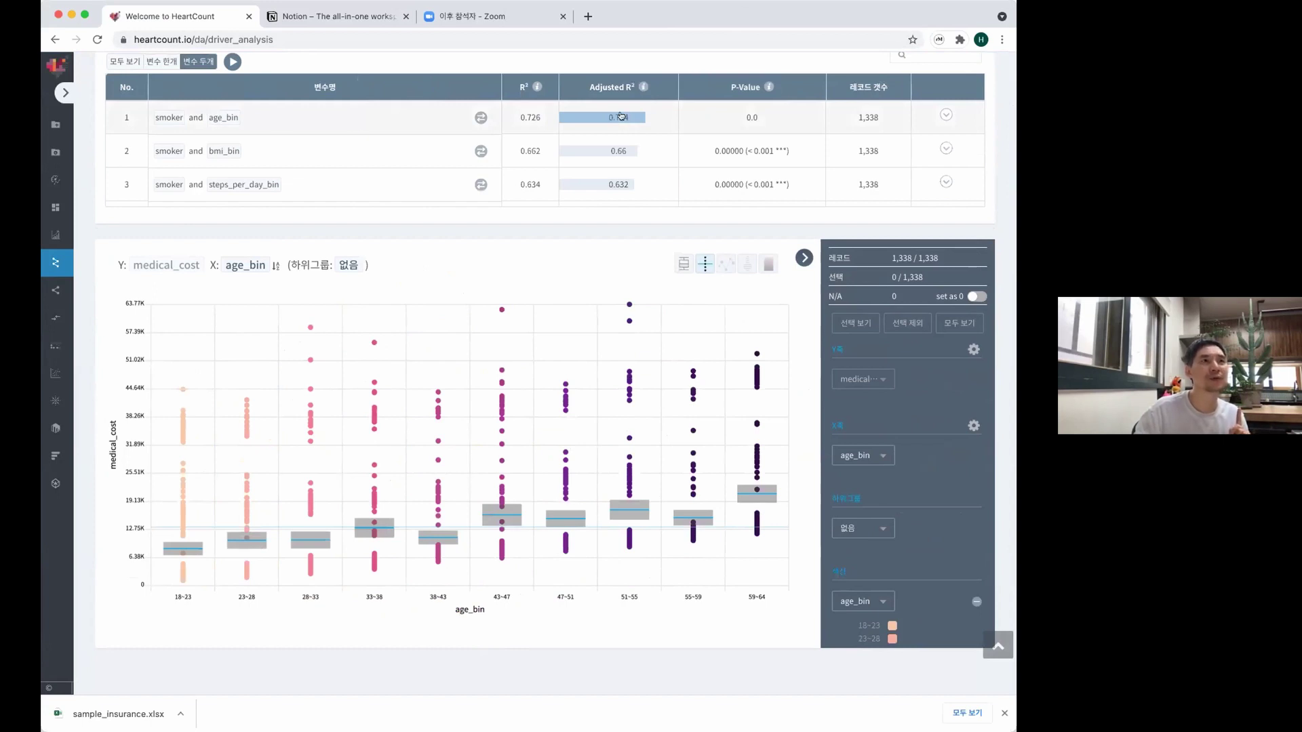
left_click(430, 119)
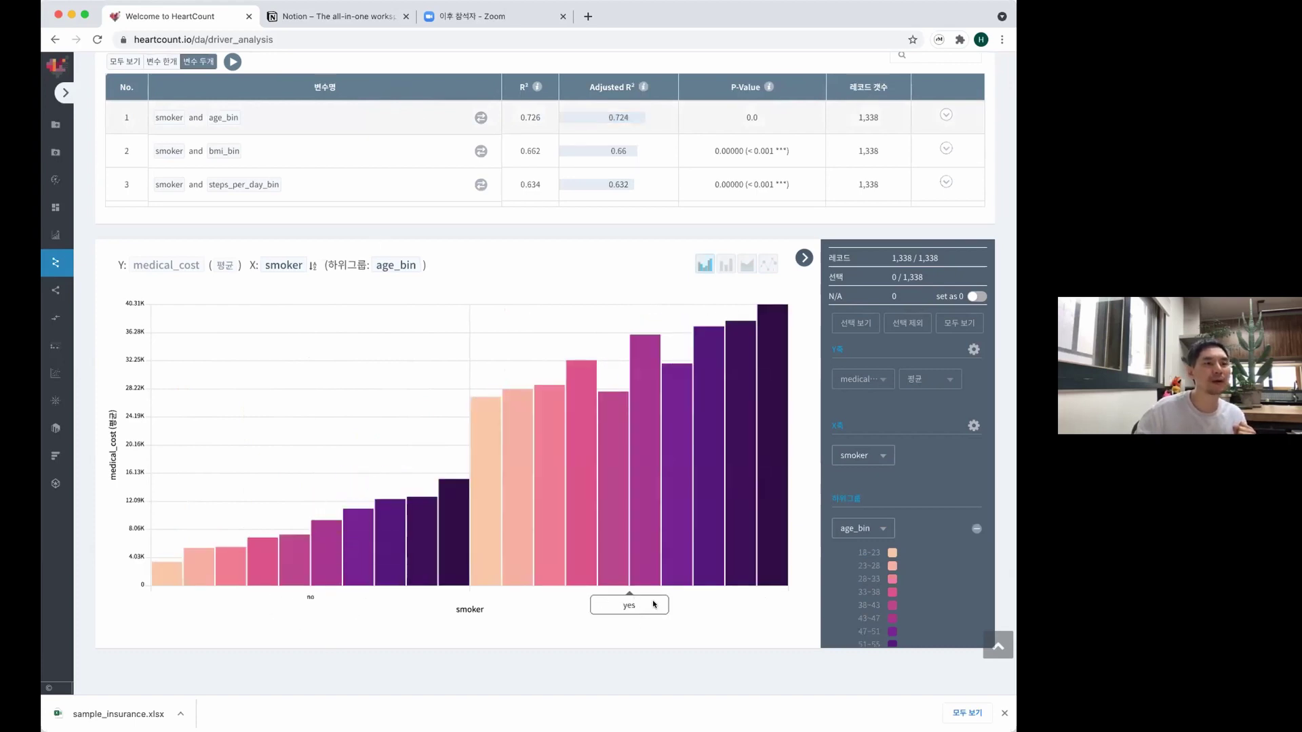
scroll(908, 426, "down", 3)
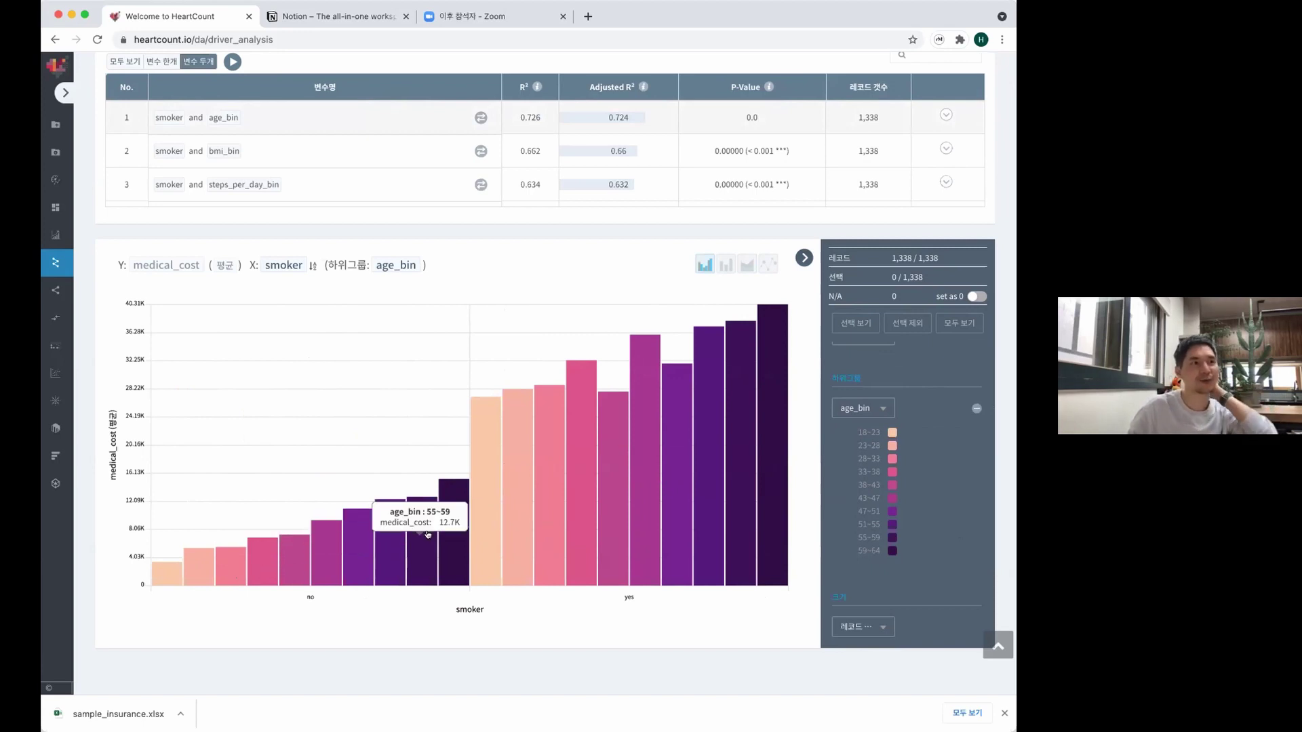
scroll(442, 533, "up", 3)
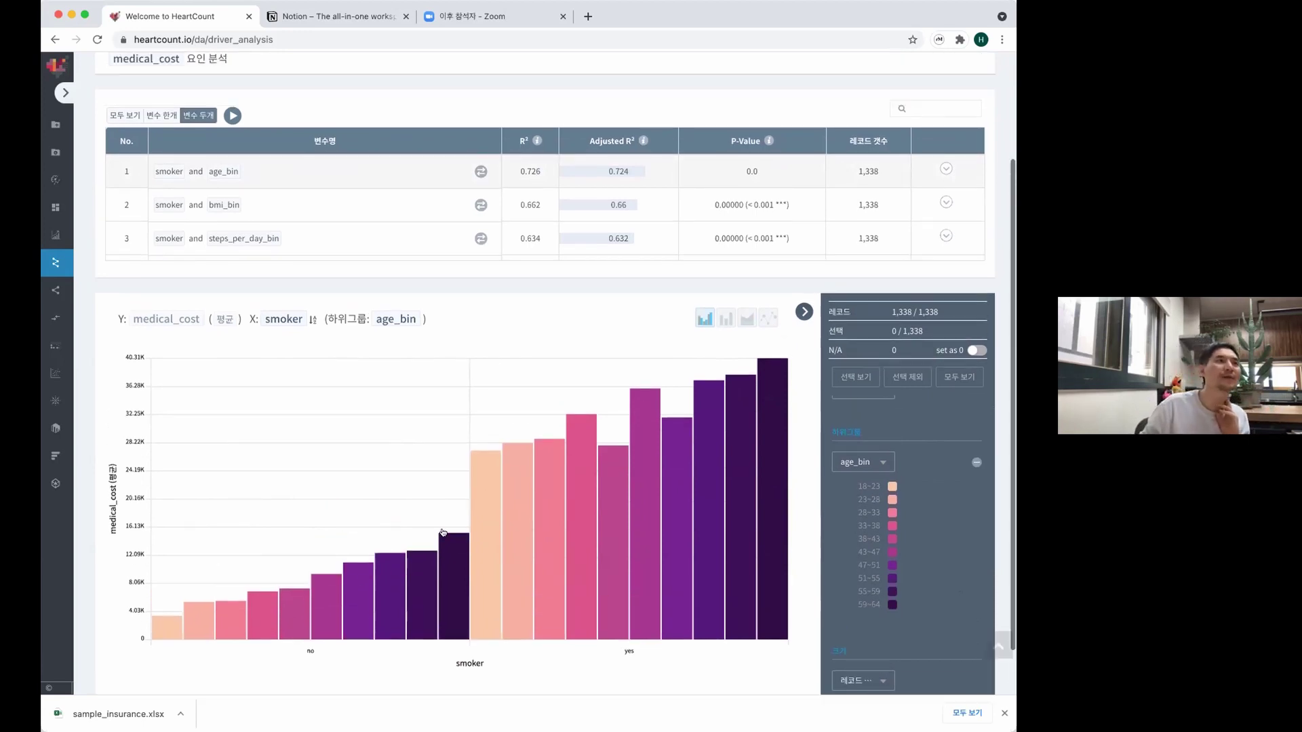
Open the Explainer (익스플레이너) and inspect the conditions for smokers aged 59–64 and non-smokers aged 18–23 on the chart.
left_click(64, 93)
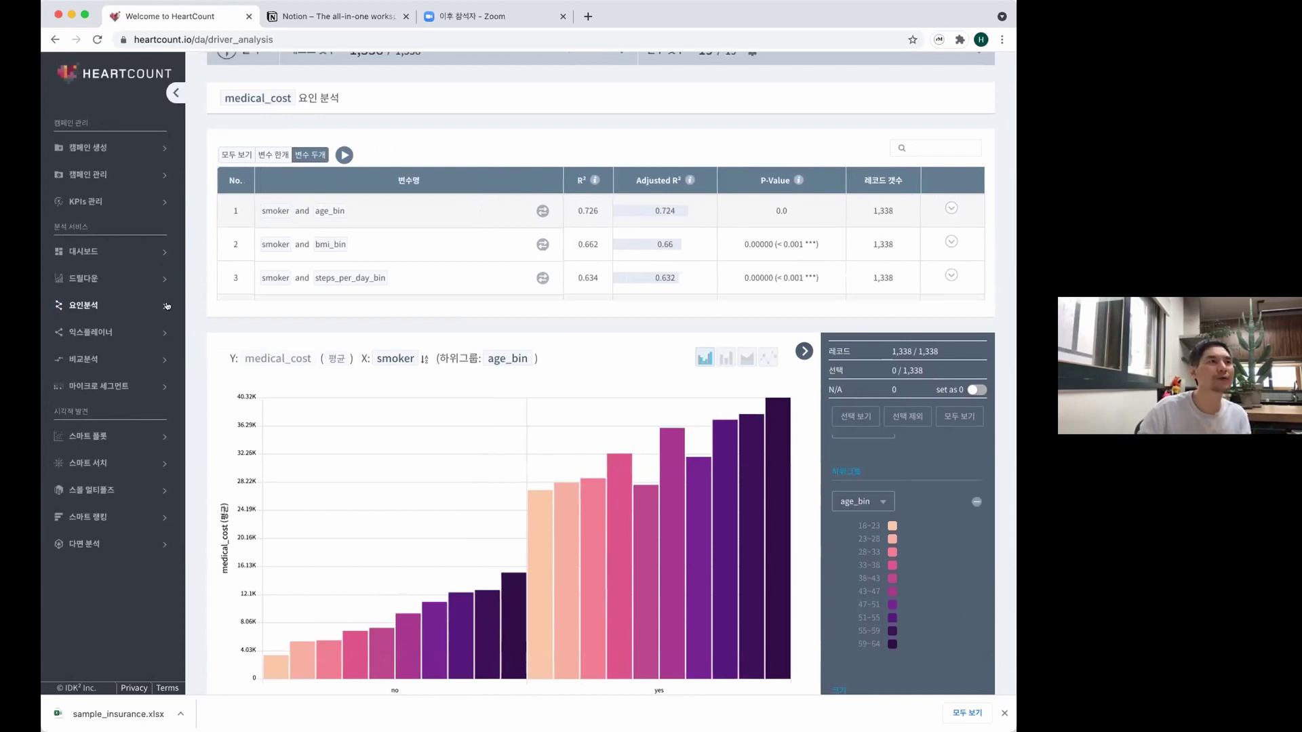
left_click(107, 332)
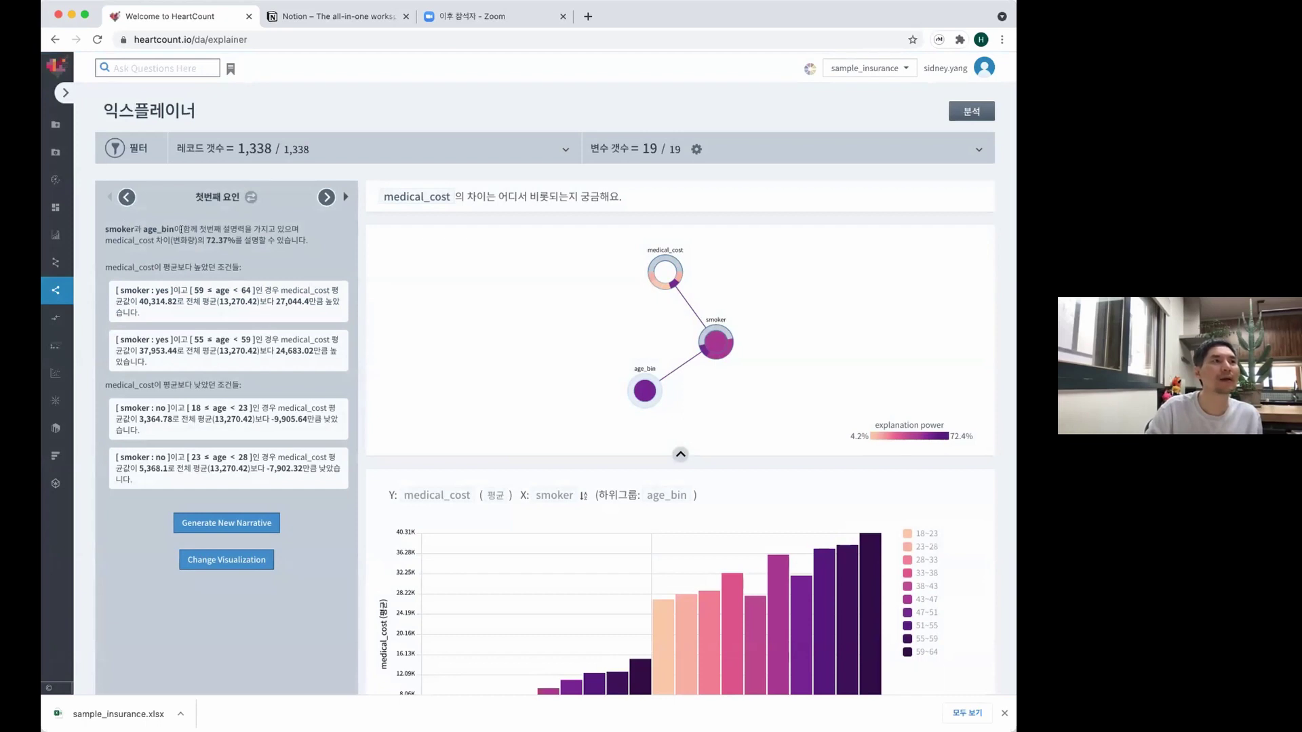
left_click(228, 299)
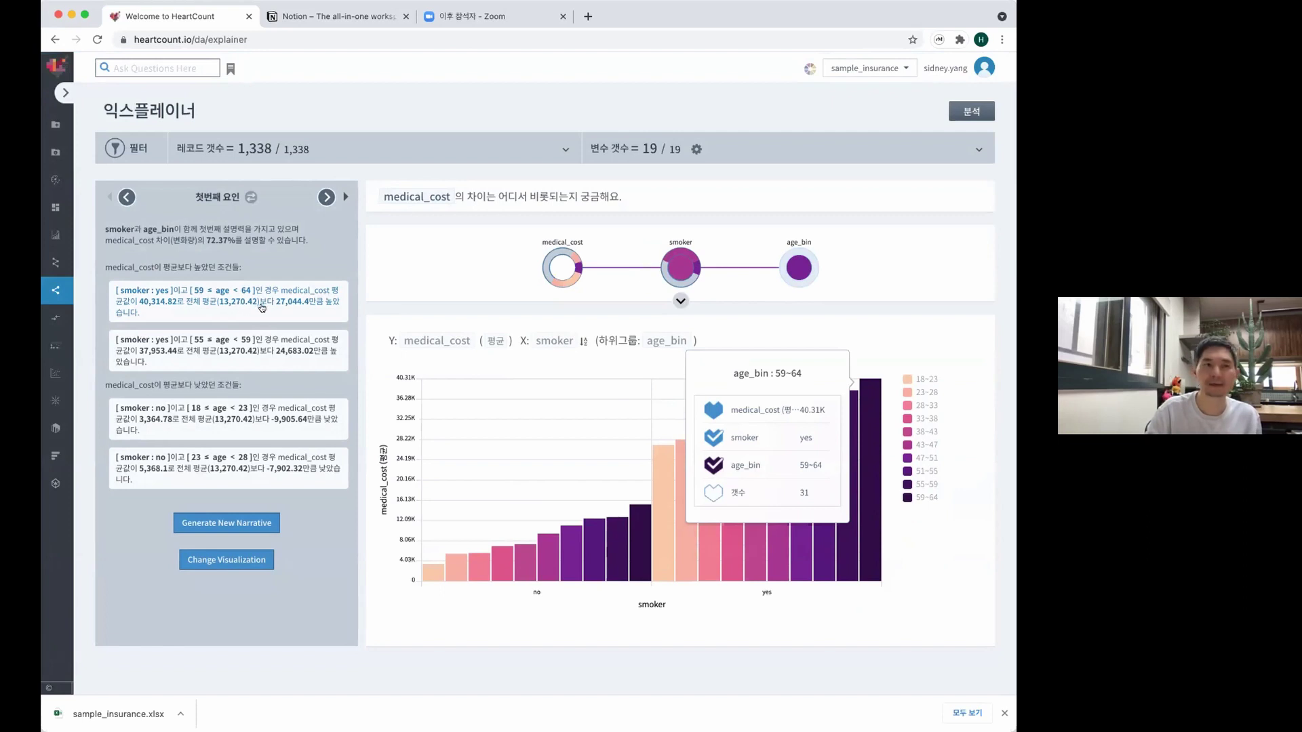
left_click(279, 423)
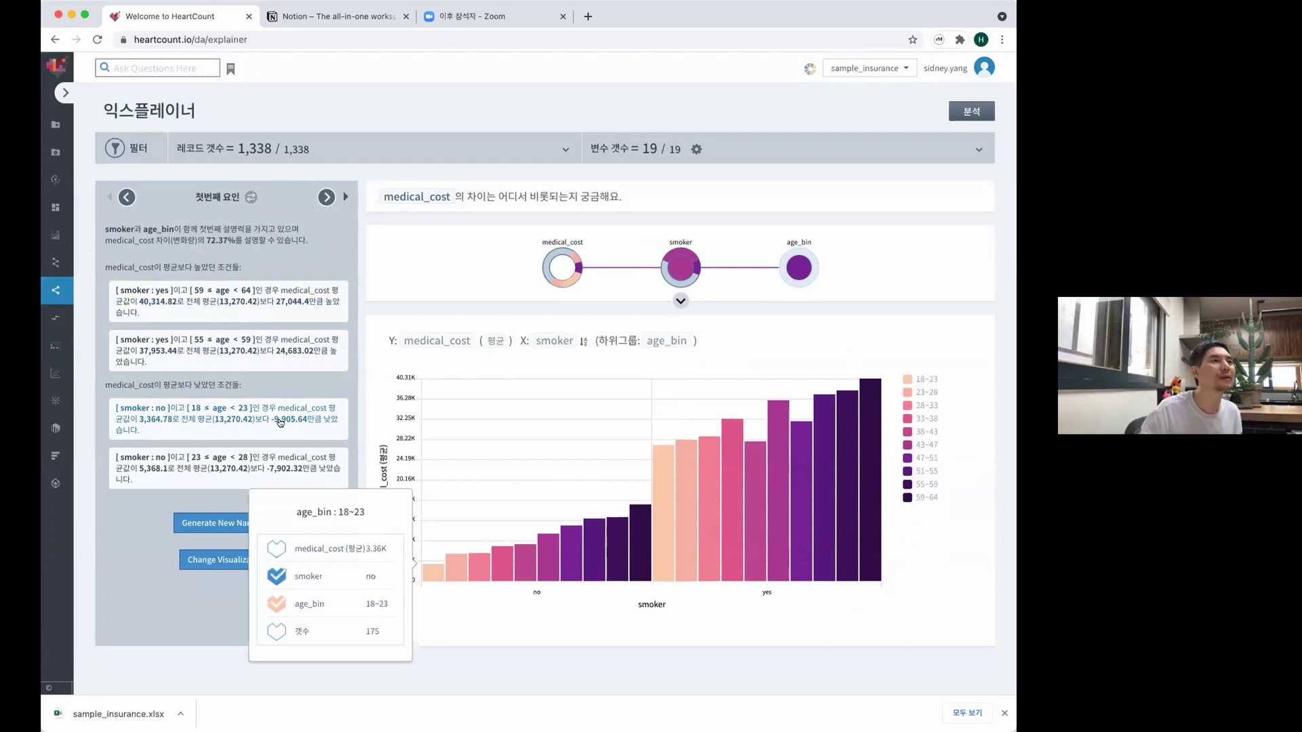
View the campaign creation (캠페인 생성) page and return to the KPI dashboard (대시보드) with the navigation expanded.
left_click(66, 93)
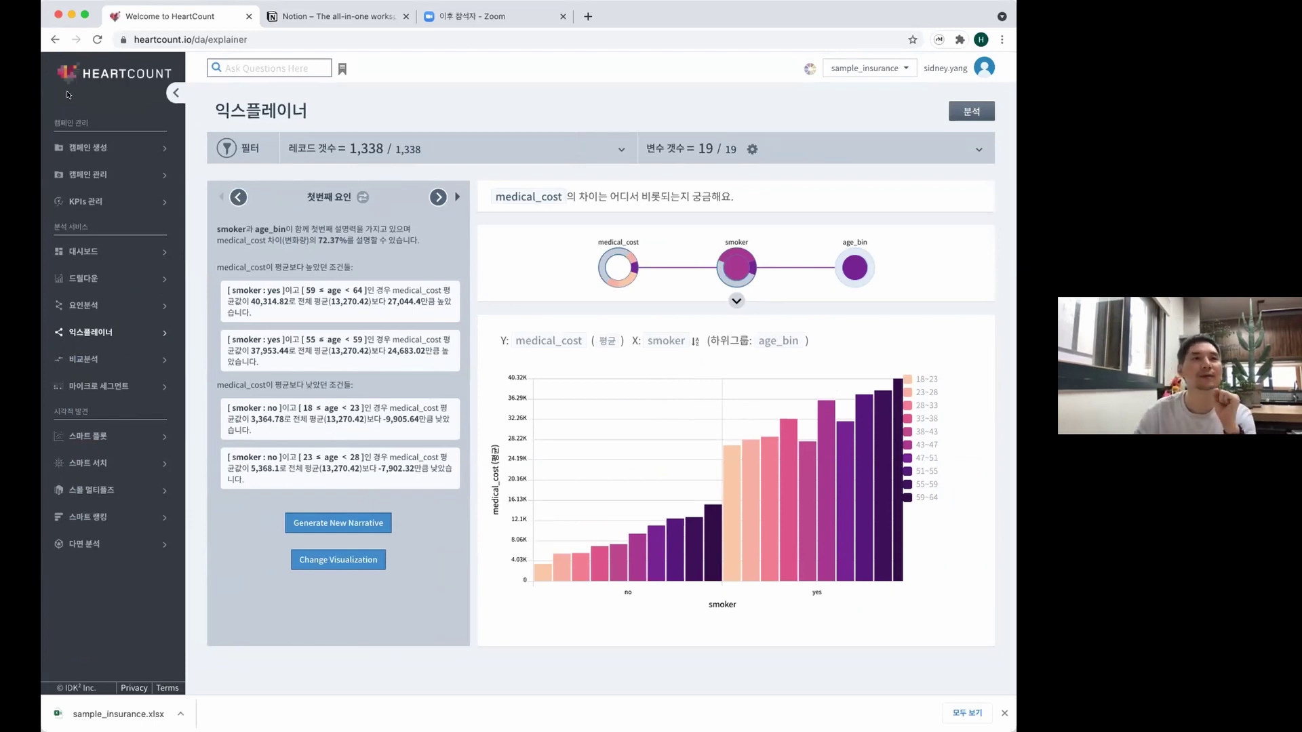
left_click(90, 148)
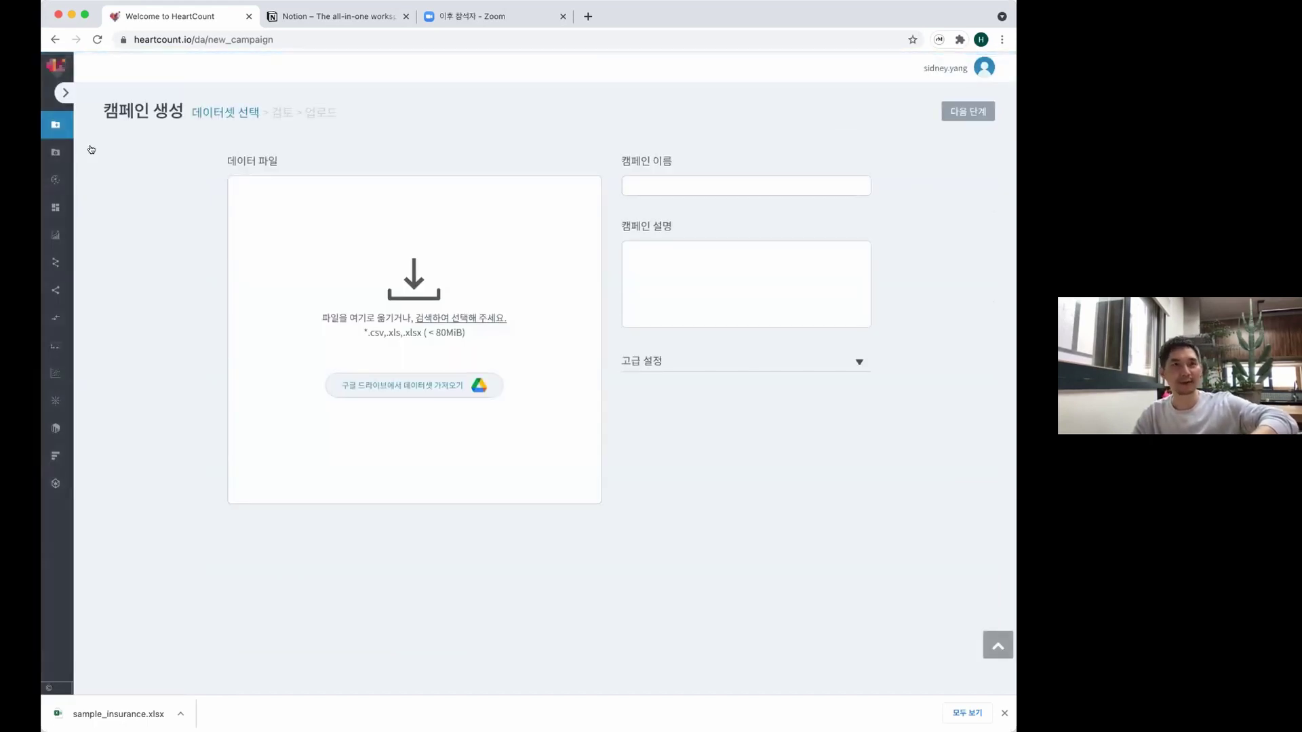
left_click(55, 214)
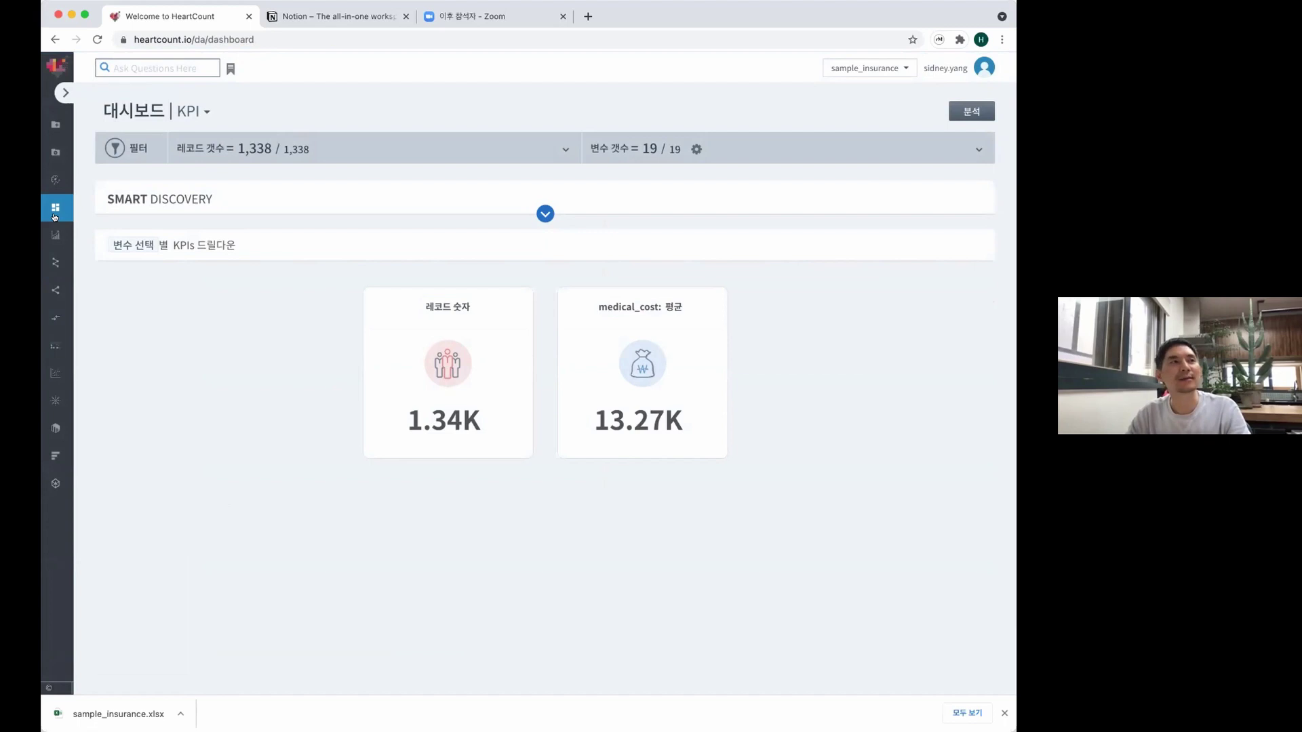
left_click(65, 92)
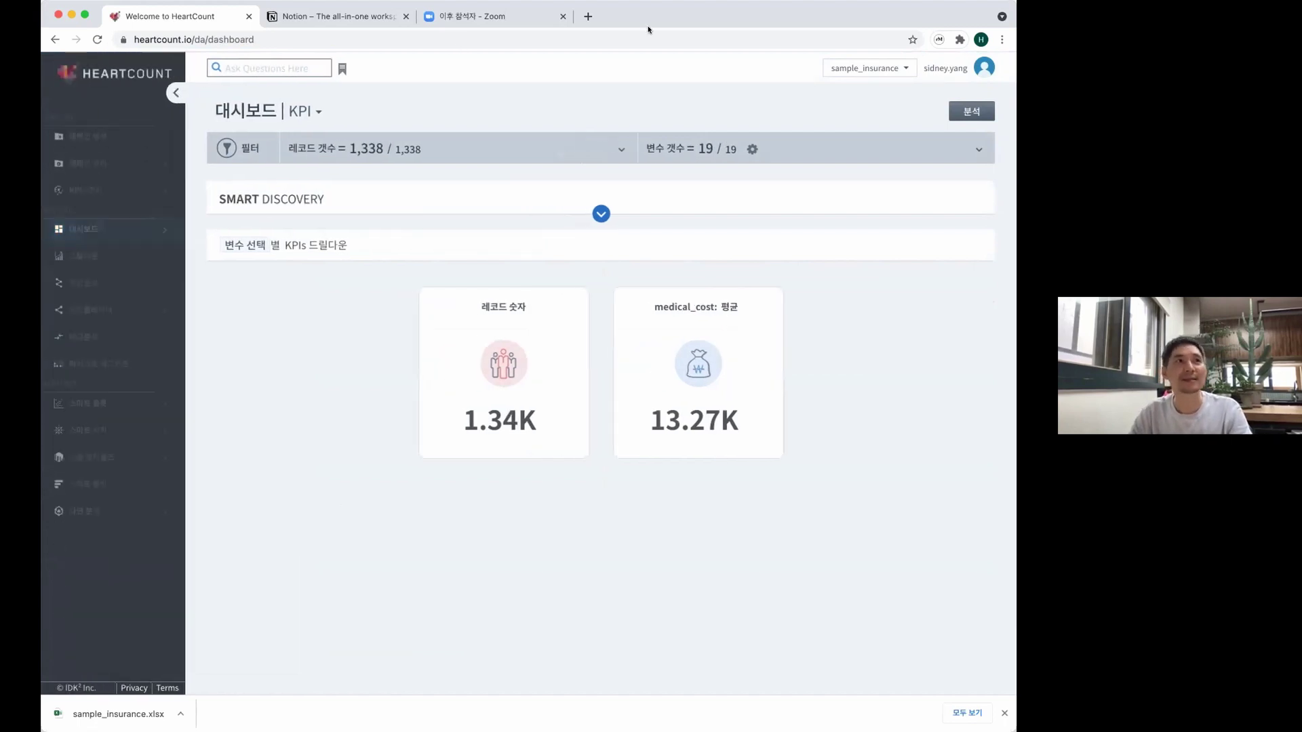